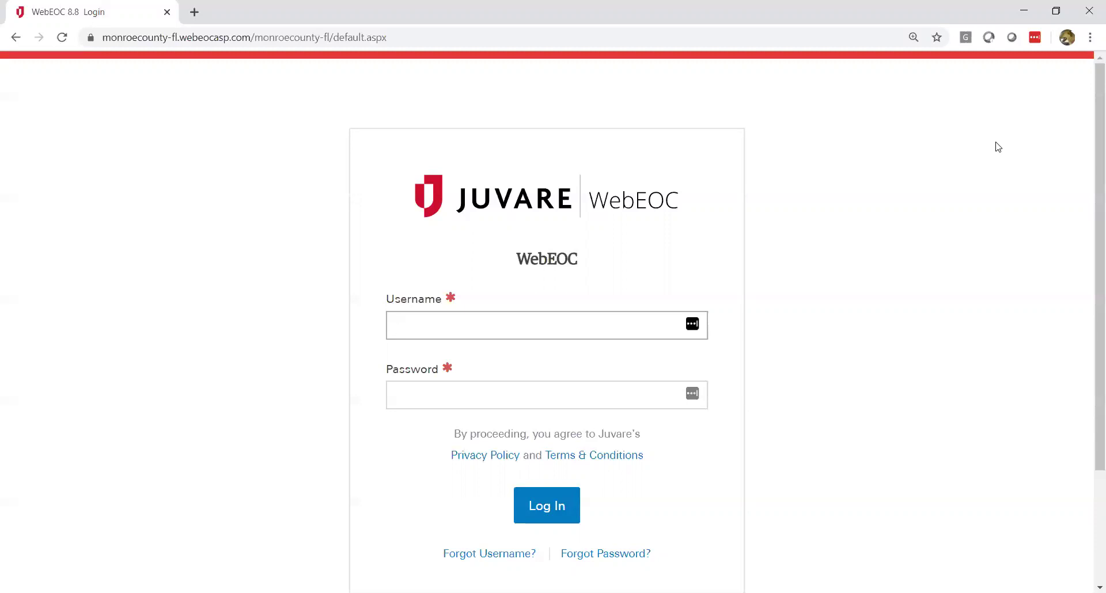
Step: Log in to WebEOC with the user's username and password
key(Tab)
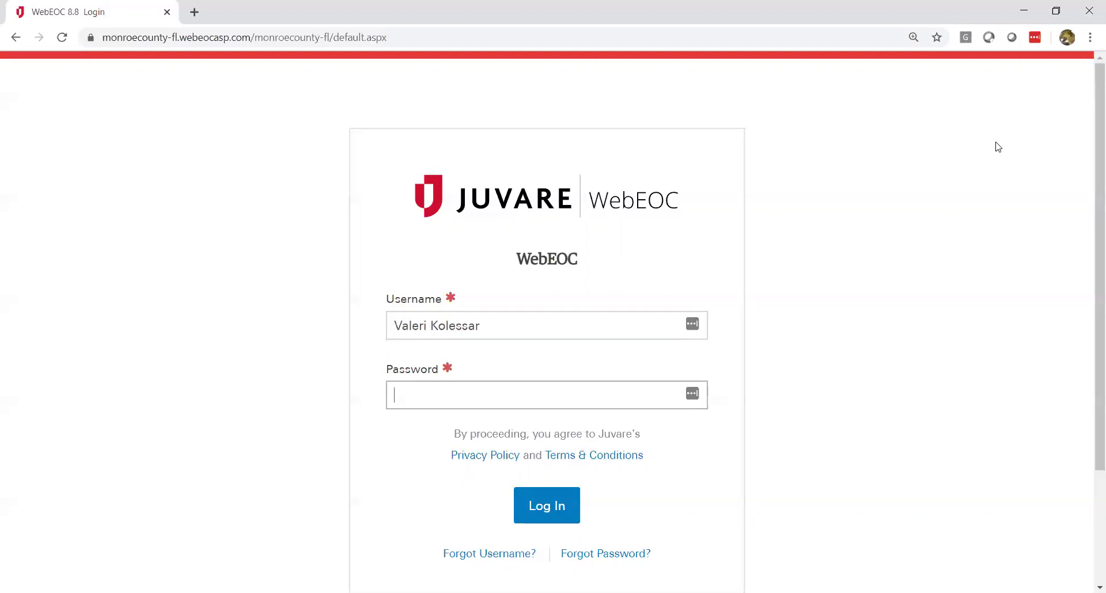
text(••••••••••)
click(552, 507)
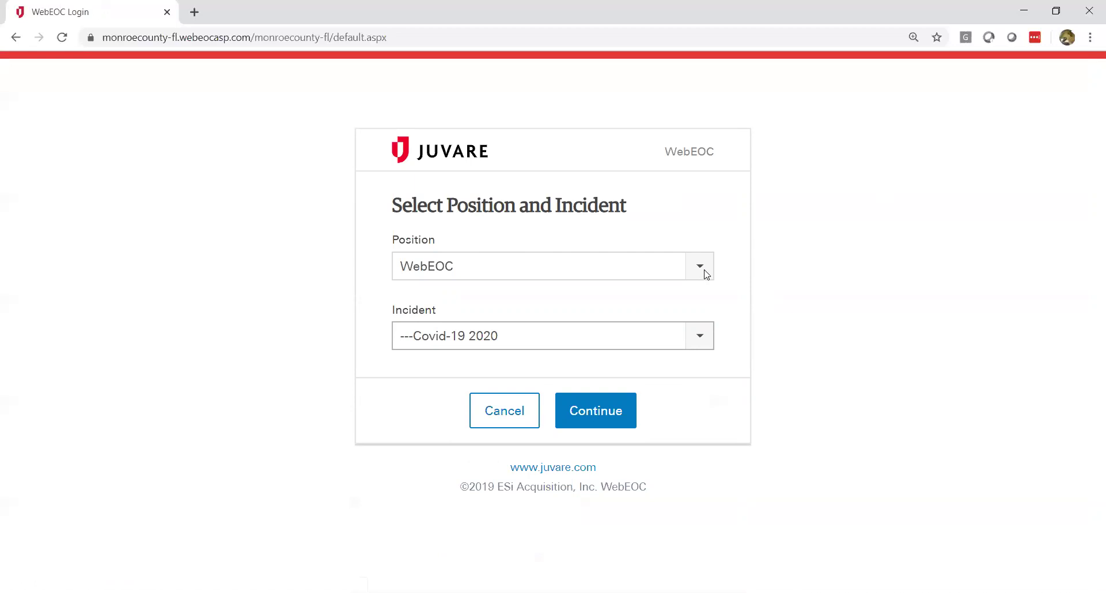
Step: Keep position WebEOC and incident ---Covid-19 2020, then continue
click(700, 268)
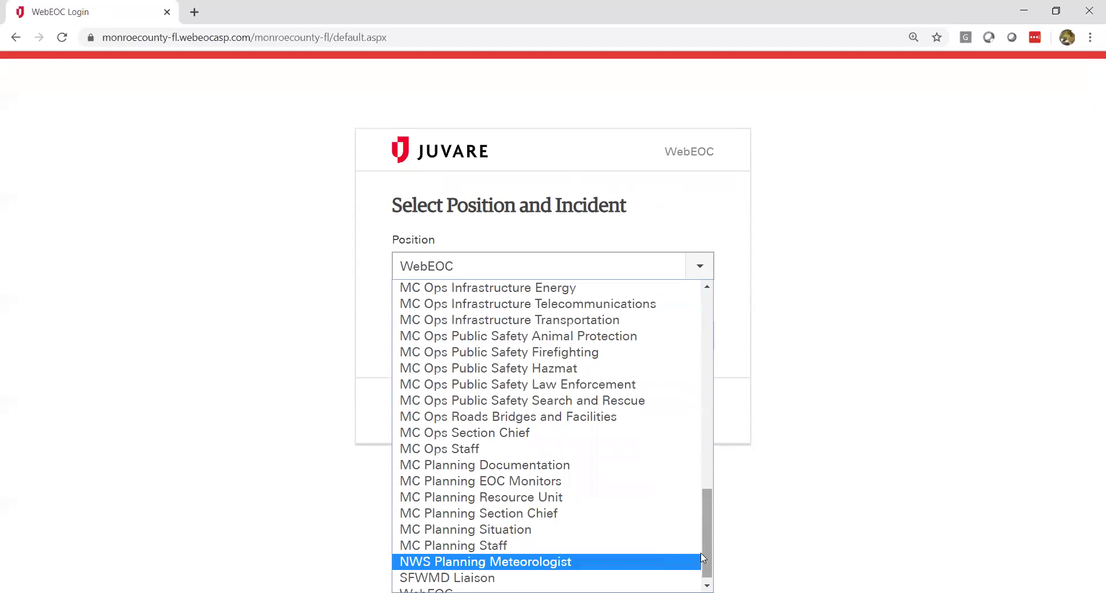
scroll(704, 558, down, 1)
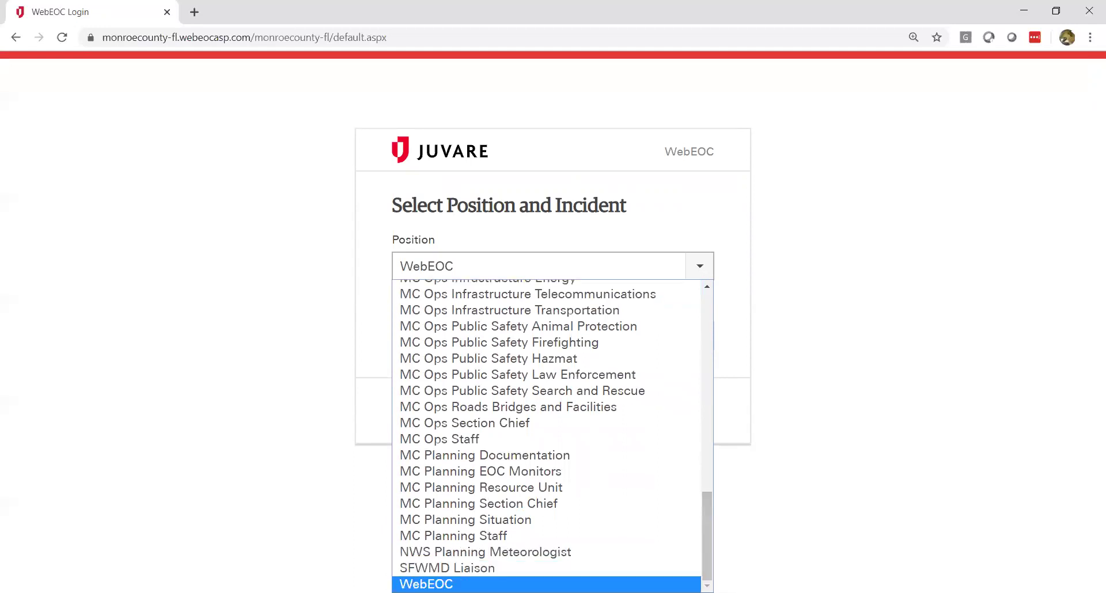
click(530, 584)
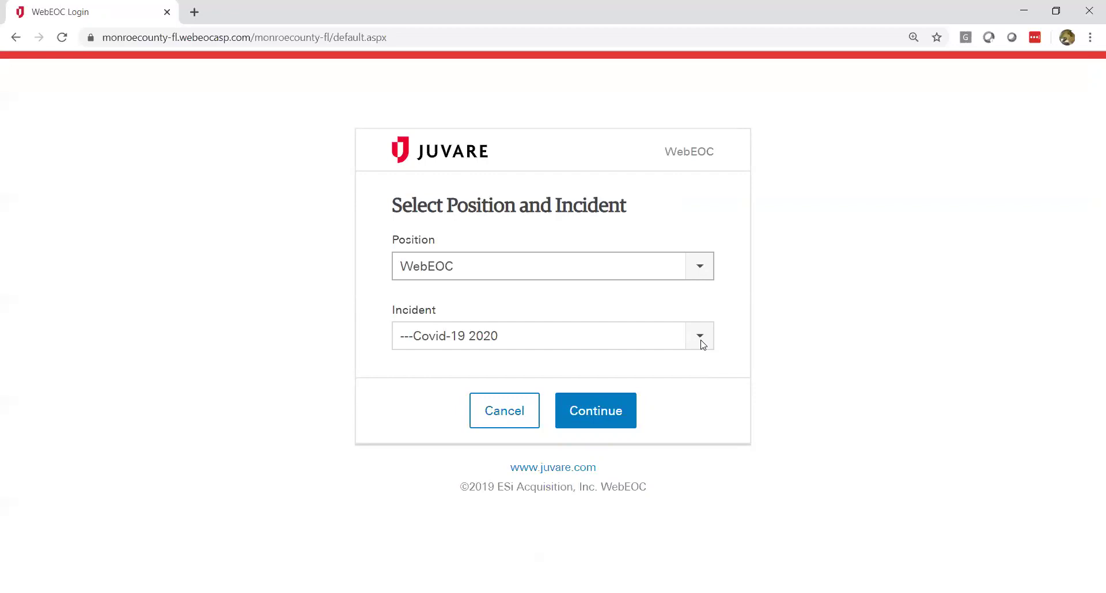
click(701, 344)
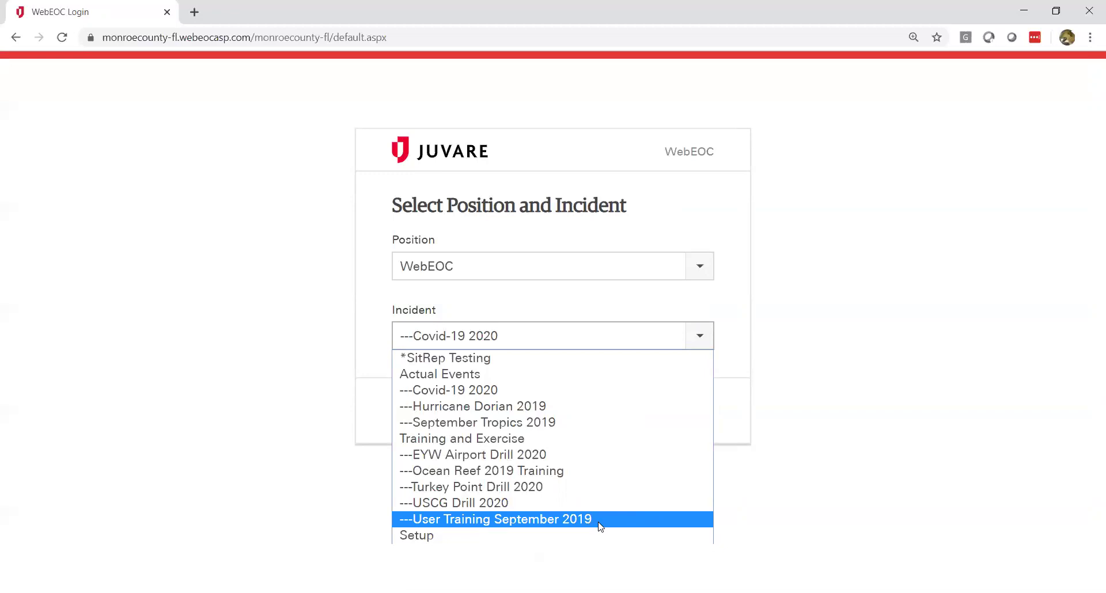
click(485, 391)
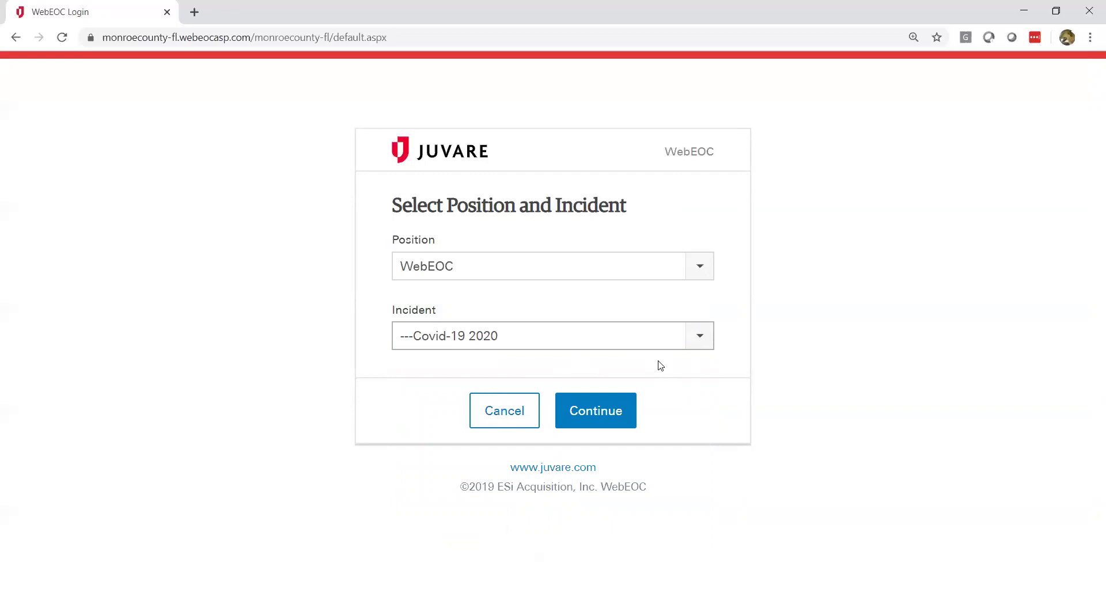
click(598, 412)
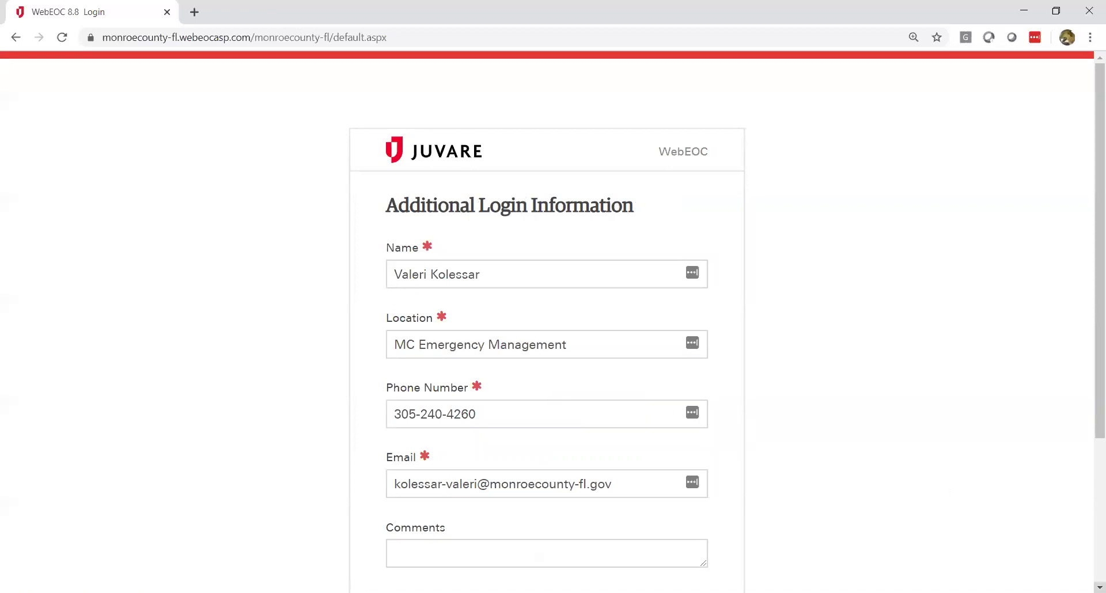
Step: Submit the prefilled Additional Login Information form without changes
scroll(1099, 587, down, 2)
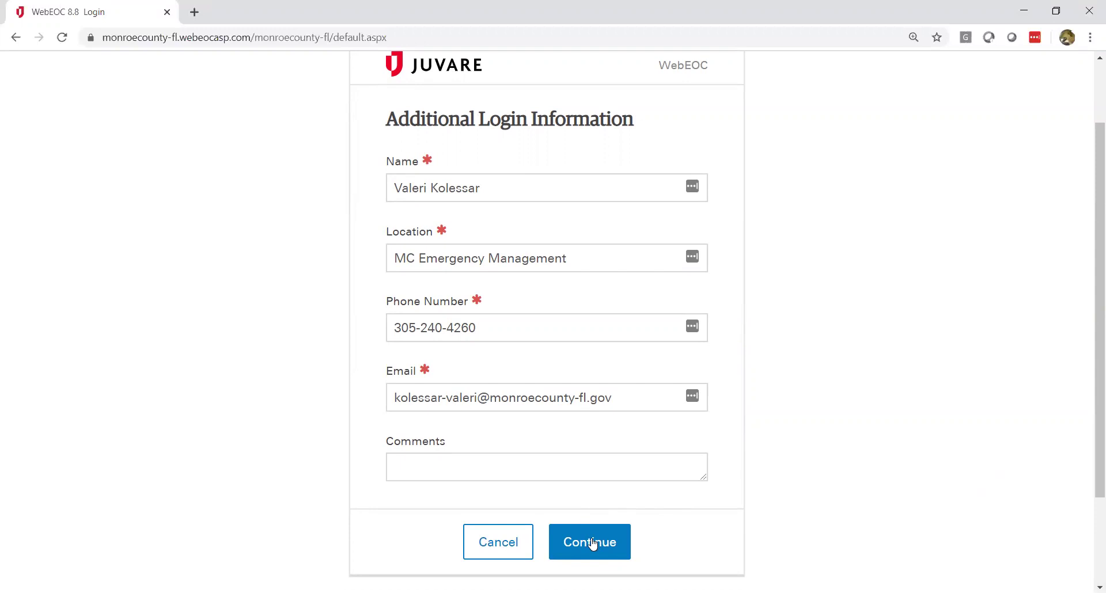
click(592, 544)
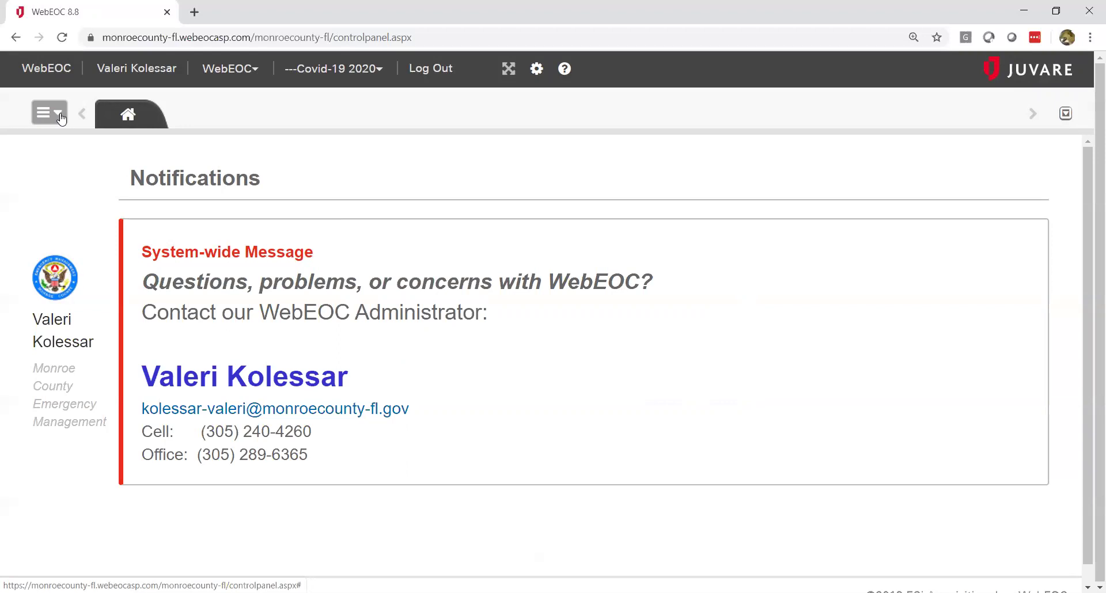
Step: Open the Battle Rhythm board from the Boards menu
click(62, 119)
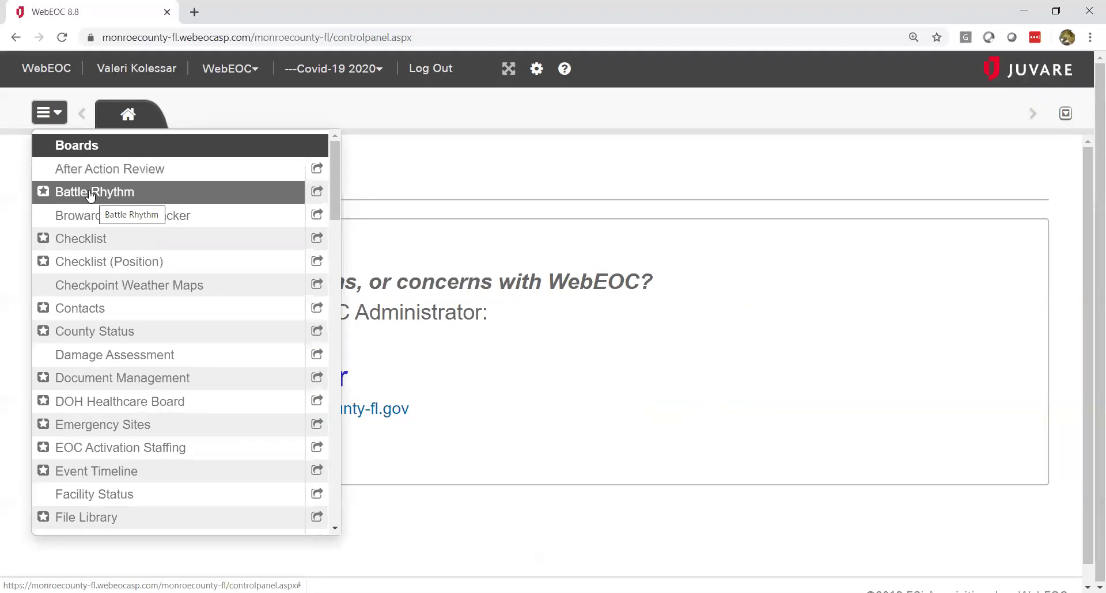
click(90, 196)
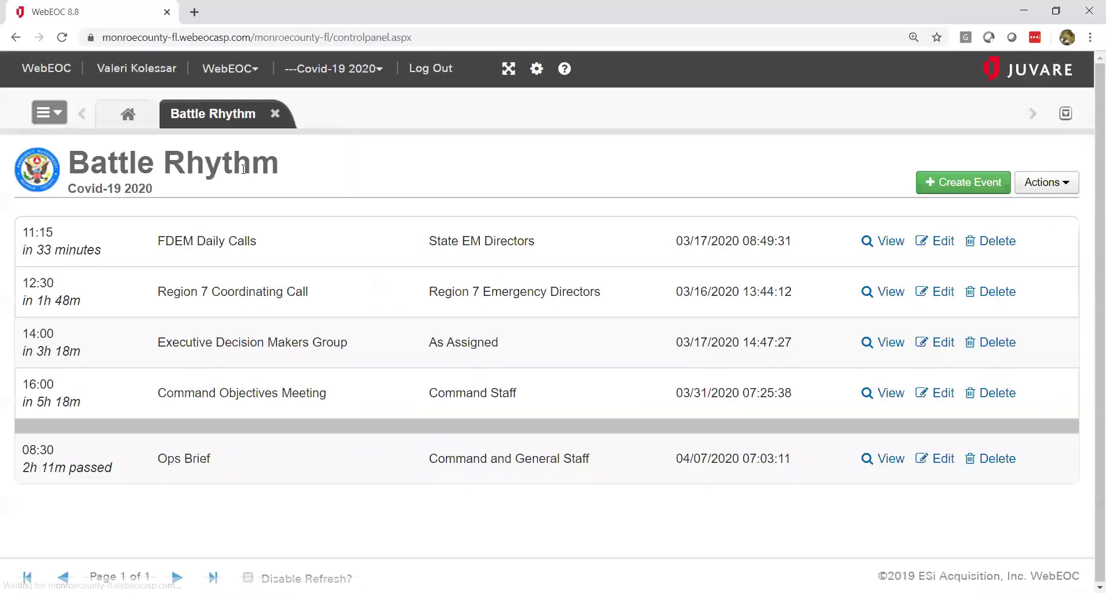
click(64, 122)
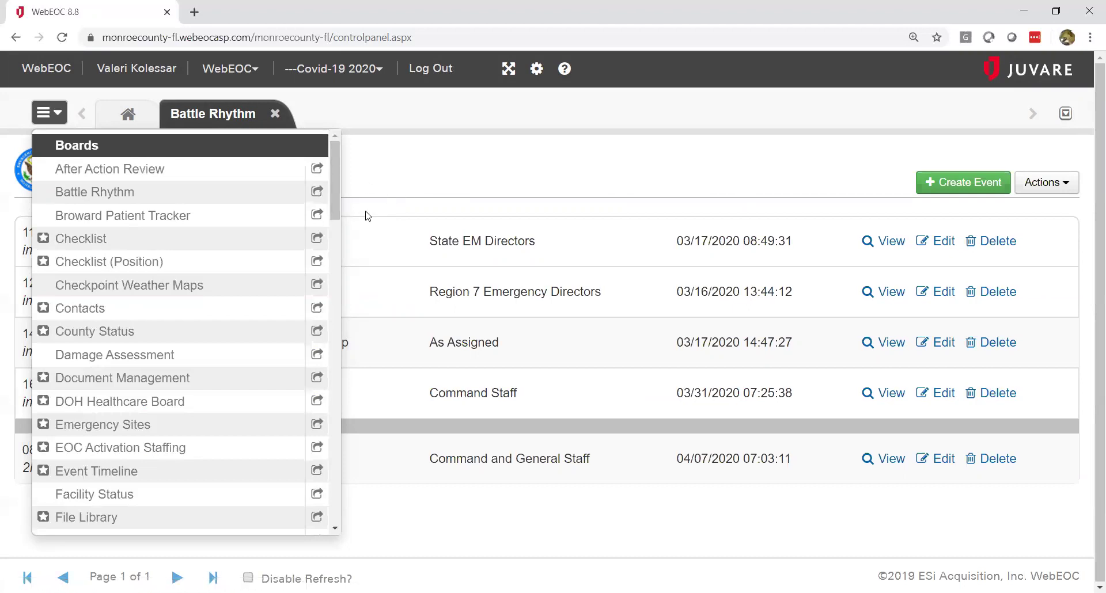
Step: Open the EOC Activation Staffing board
click(151, 451)
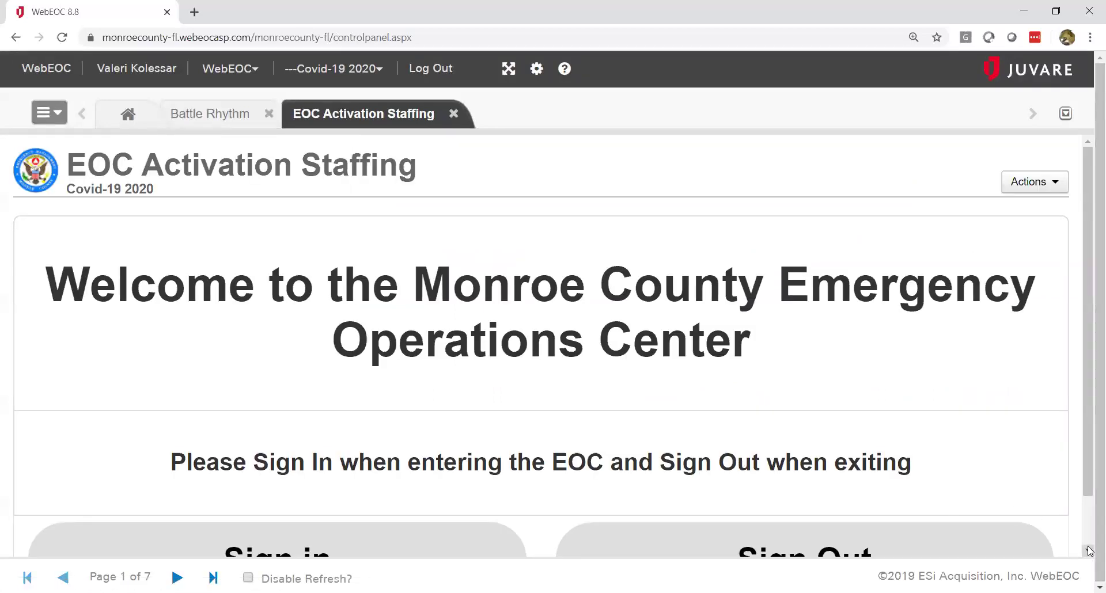
click(1088, 550)
click(1088, 550)
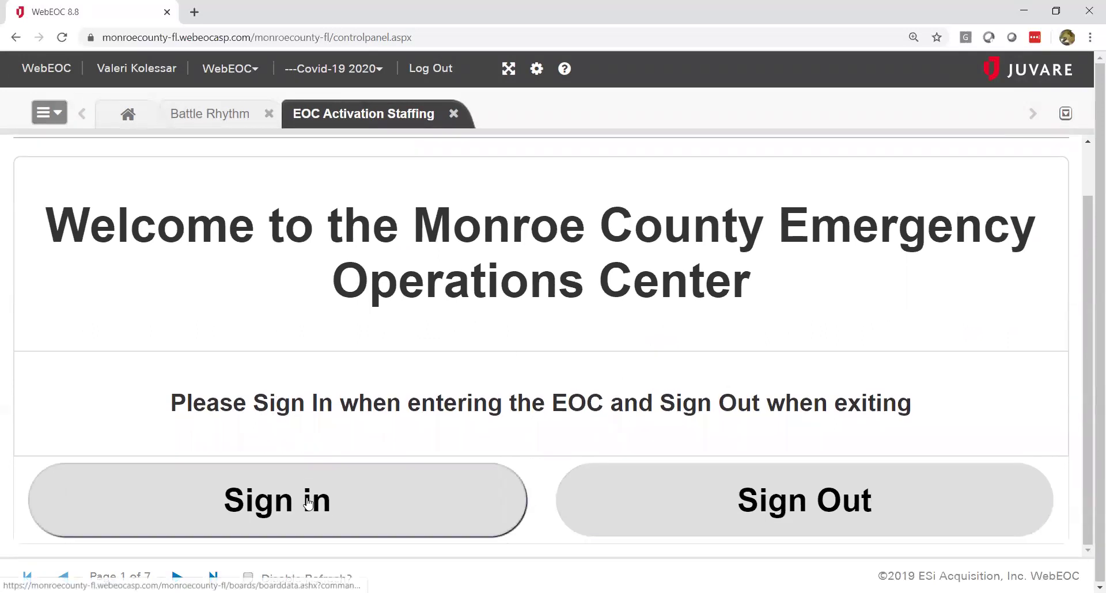
Step: Sign in with assignment Planning and home unit MCEM, then save the entry
click(310, 501)
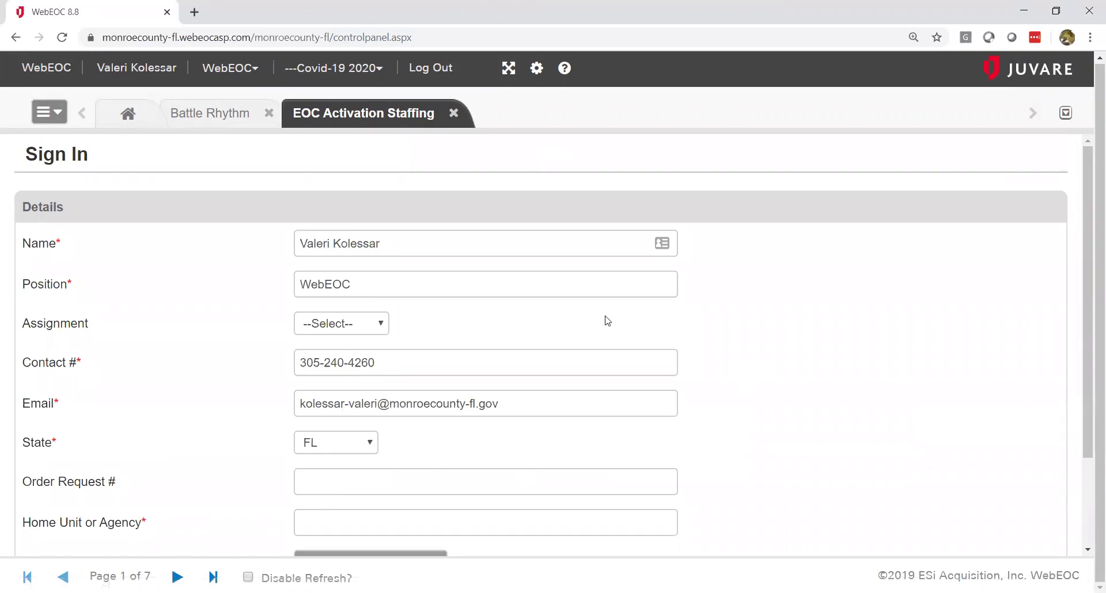
click(383, 326)
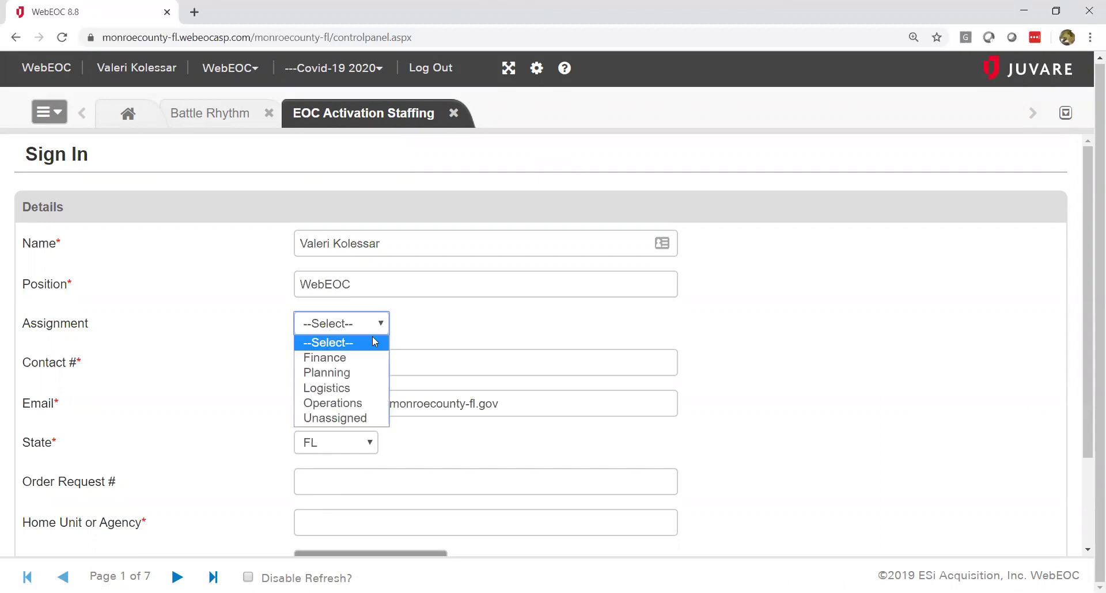
click(357, 375)
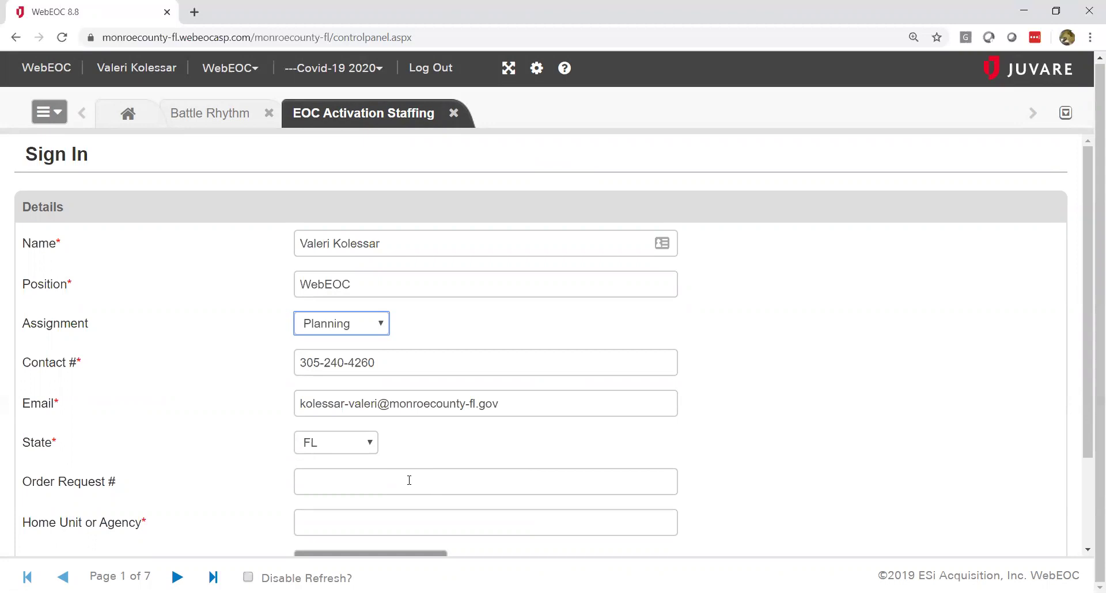
click(428, 524)
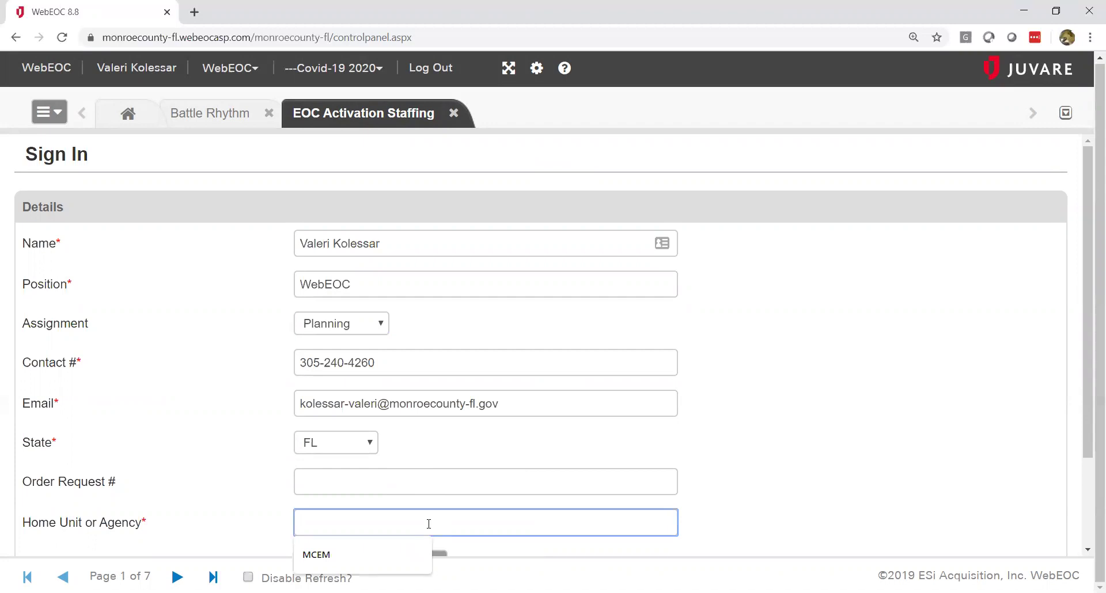
text(MCEM)
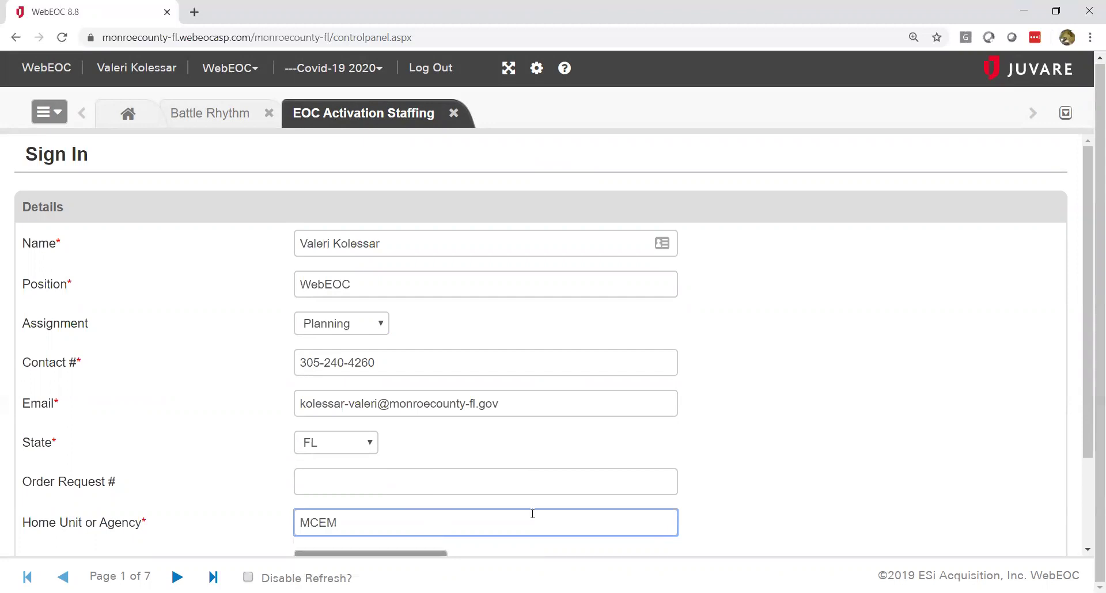
click(1088, 551)
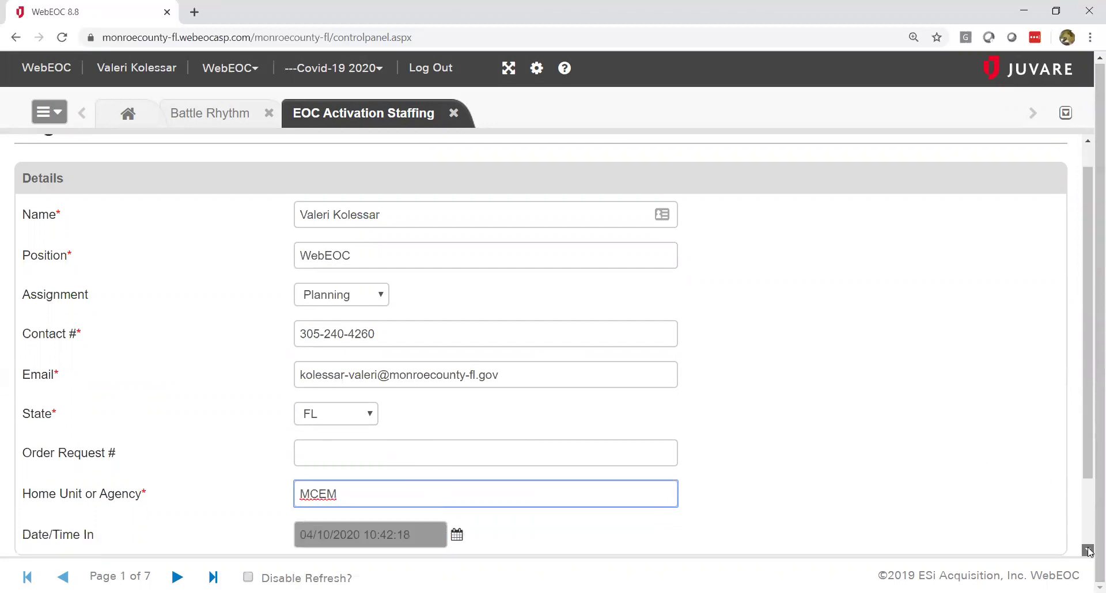
click(1088, 551)
click(1088, 551)
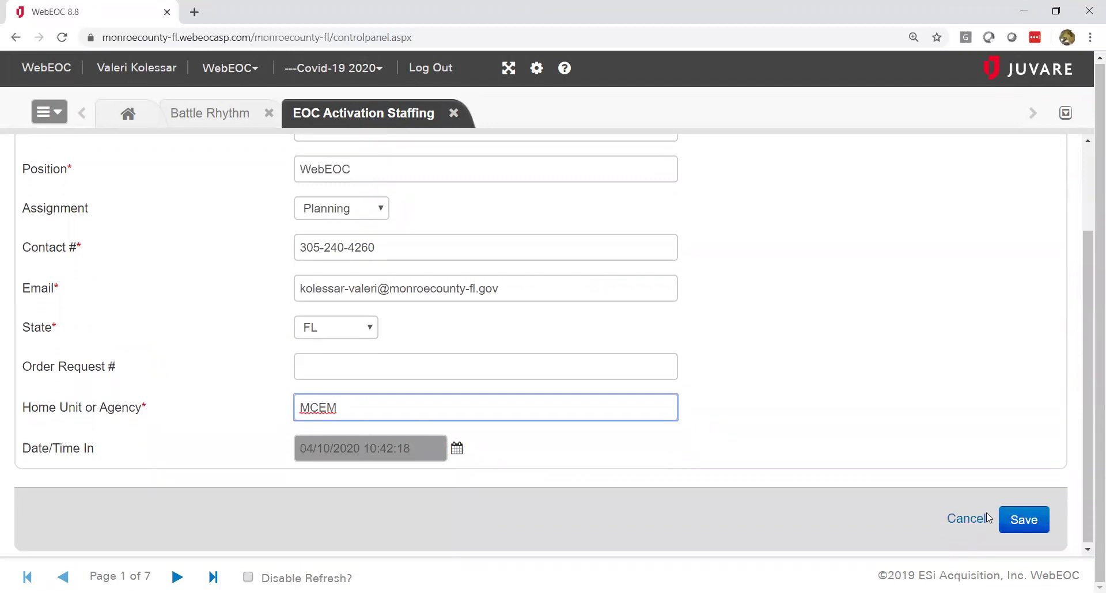
click(1025, 522)
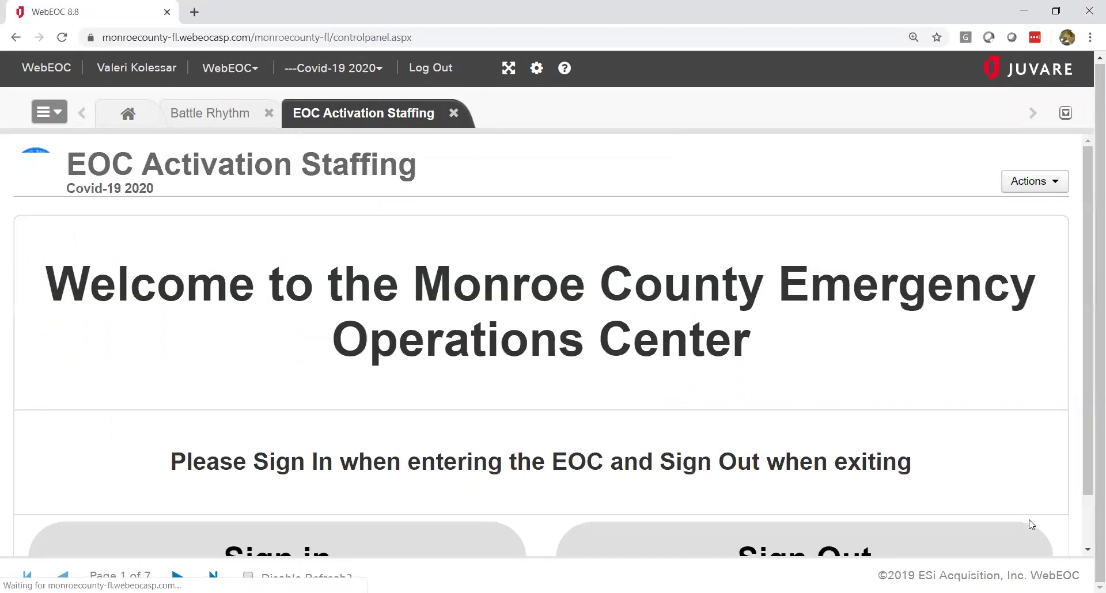
Step: Open the EOC Staffing sign-out list and scroll to see more staff entries
click(1087, 550)
click(1088, 551)
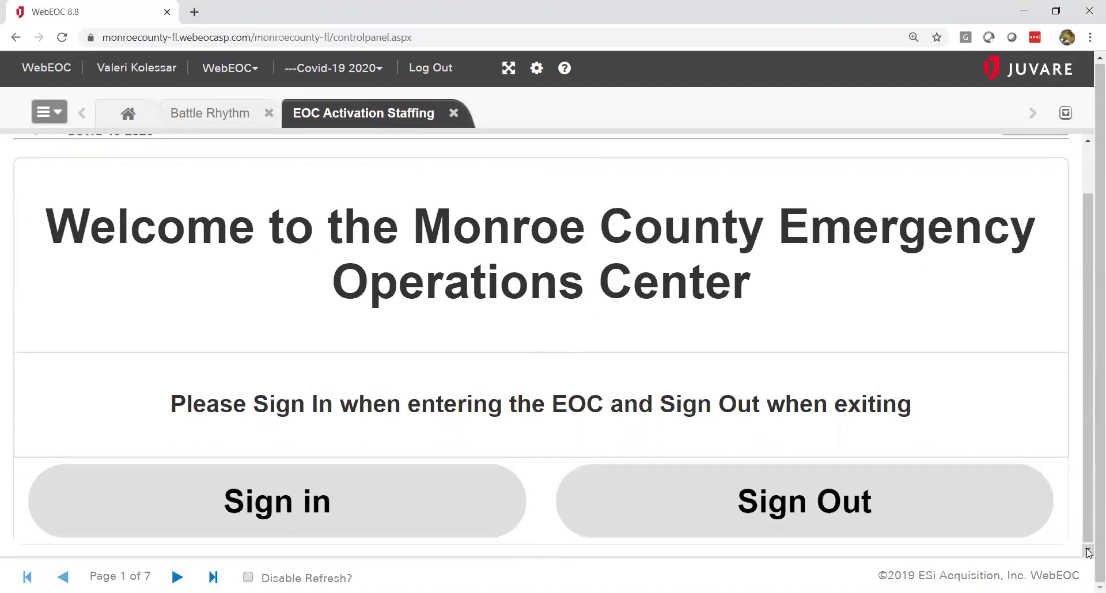
click(827, 504)
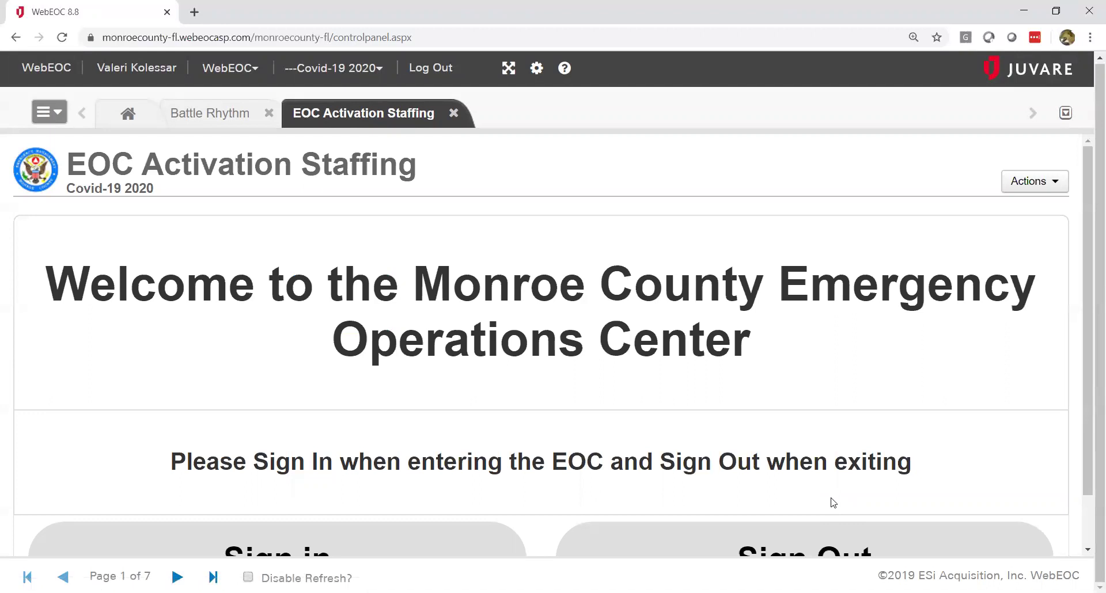
click(795, 545)
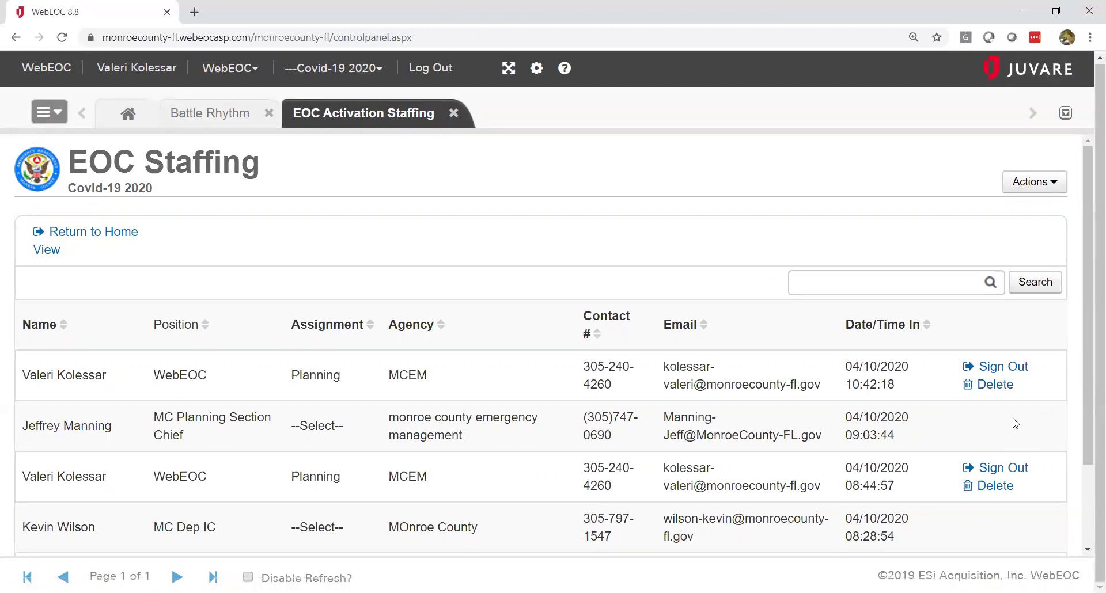
click(1086, 551)
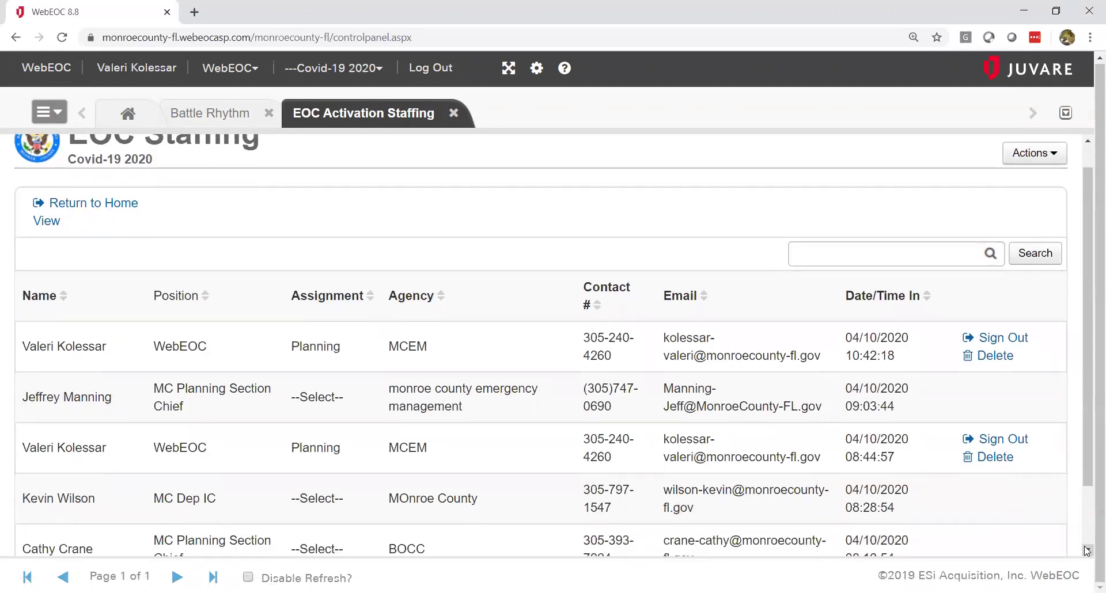
Step: Cancel the top entry's sign-out and delete the 10:42:18 Planning/MCEM record
click(996, 339)
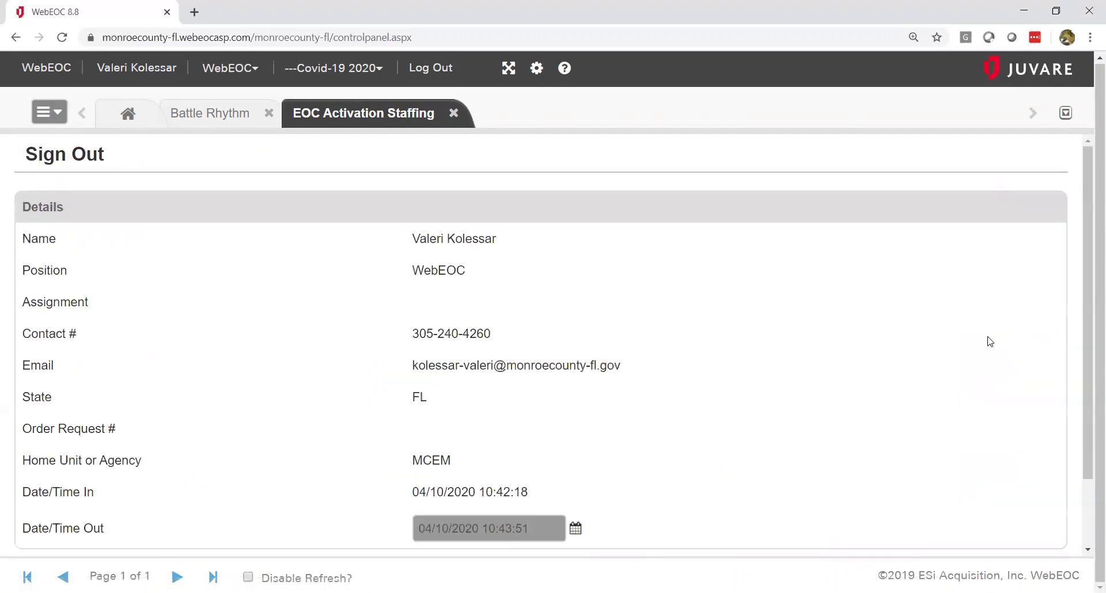
click(1088, 553)
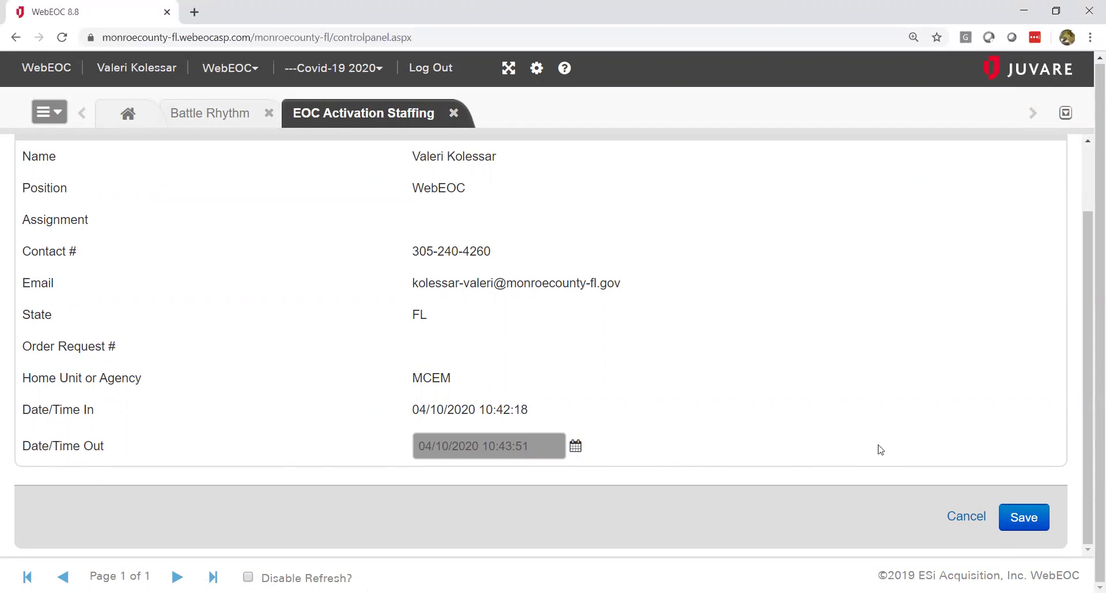
click(973, 520)
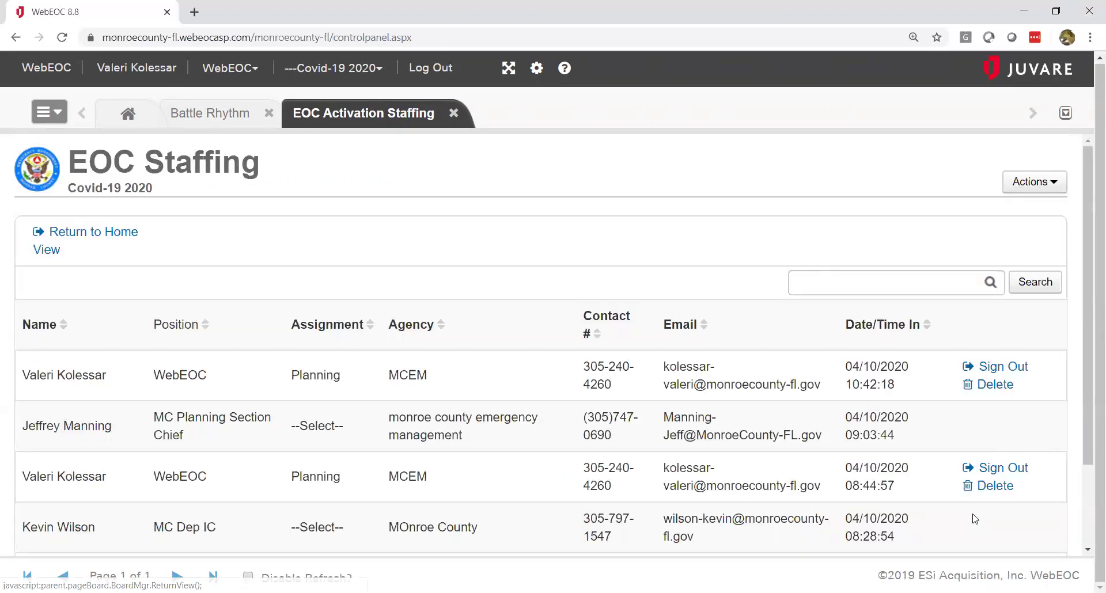
click(992, 386)
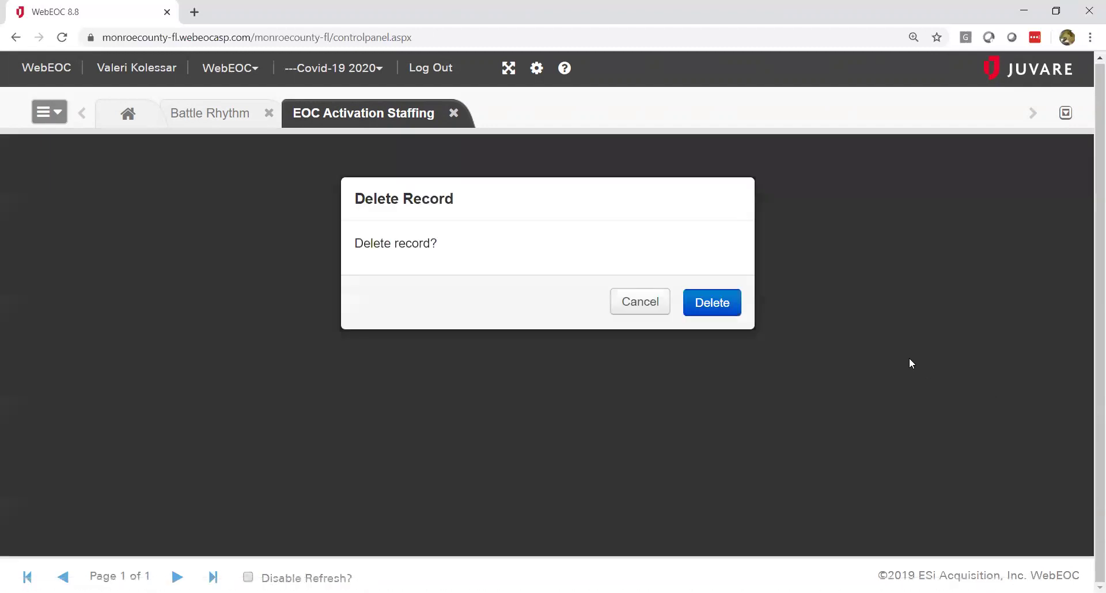
click(712, 305)
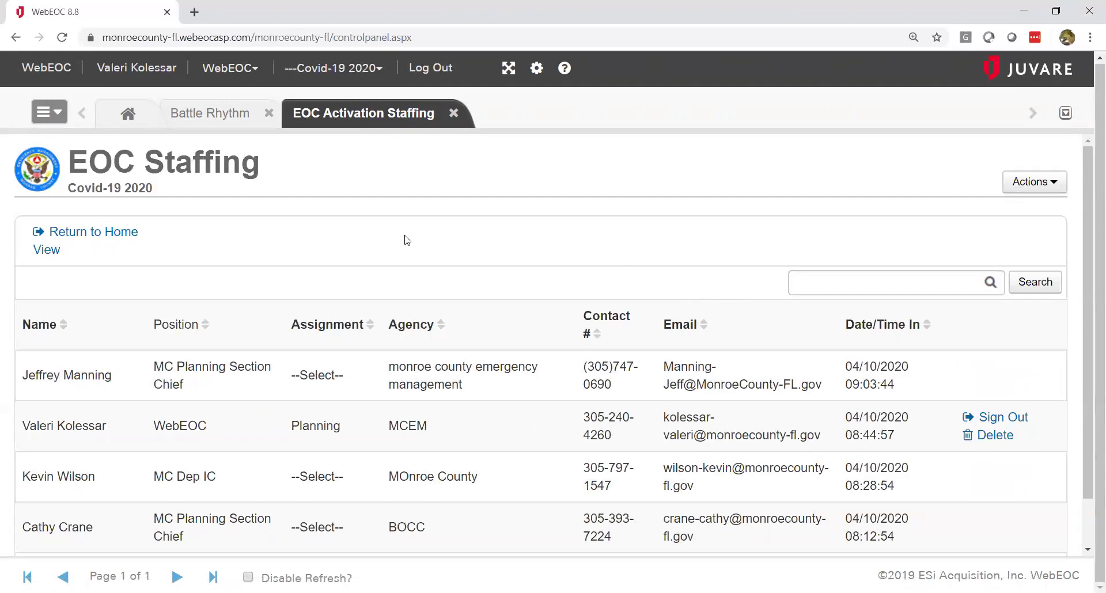
Step: Open the IAP Board listing the Covid-19 2020 Incident Action Plans
click(59, 119)
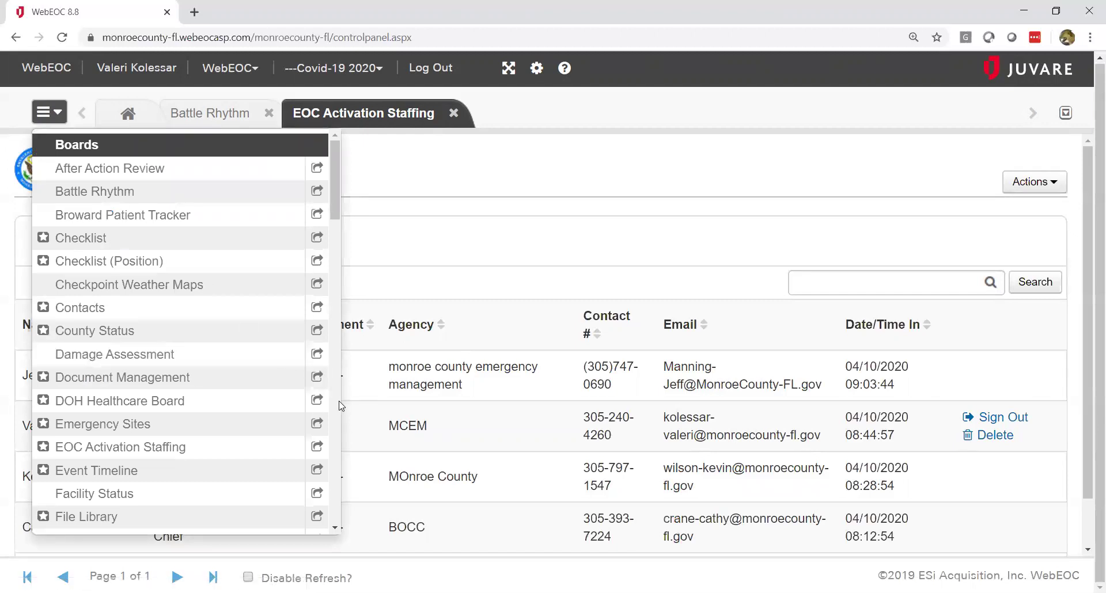
scroll(339, 402, down, 6)
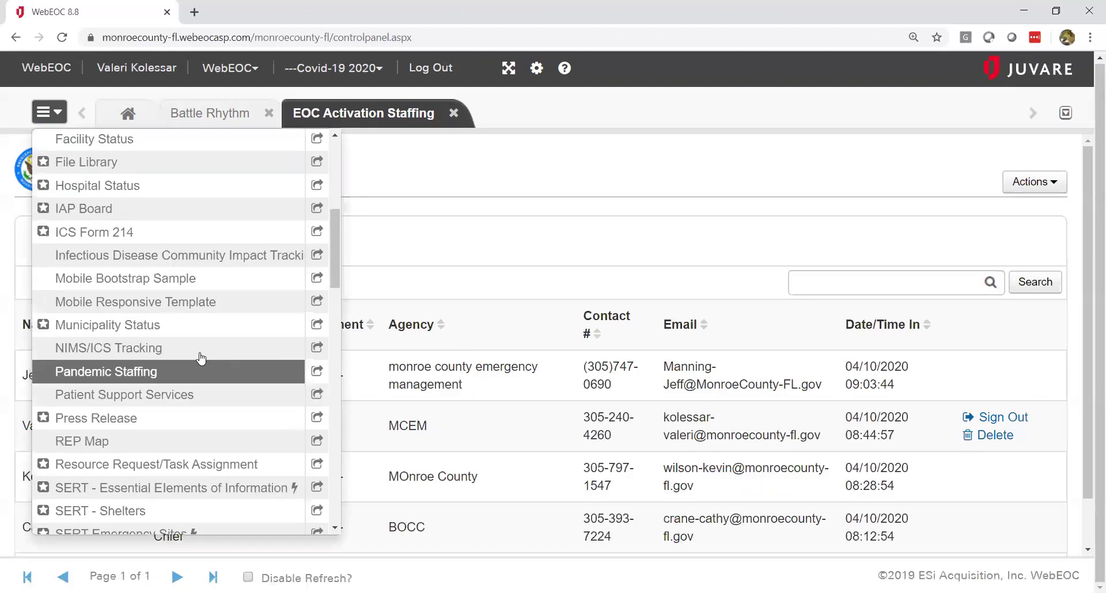
click(87, 212)
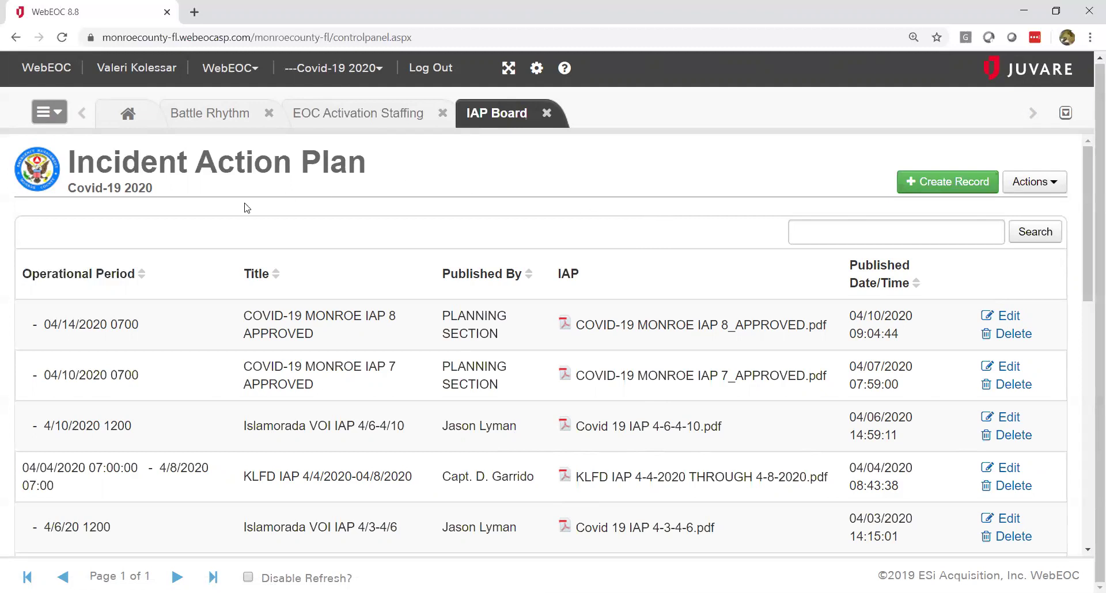
Step: Open the Situation Report board with the Covid-19 2020 sit reps
click(60, 116)
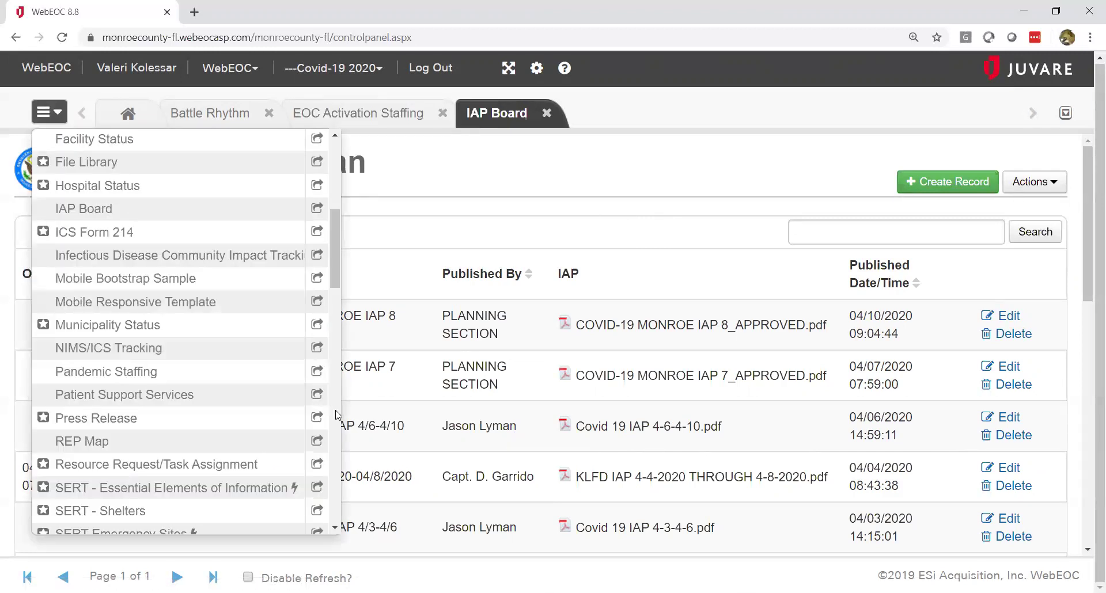
scroll(338, 414, down, 6)
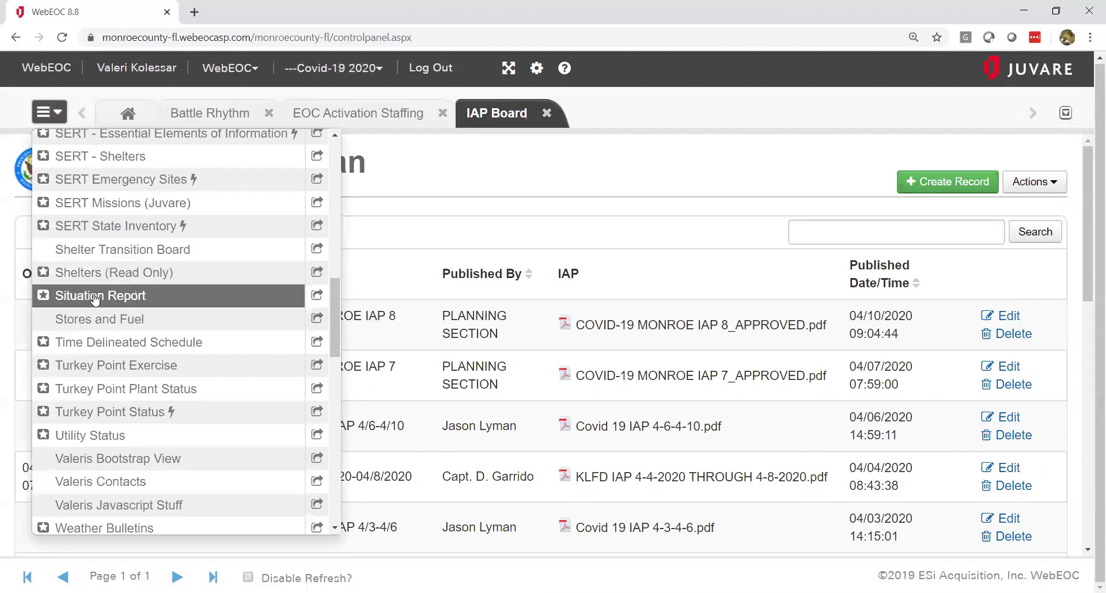
click(97, 298)
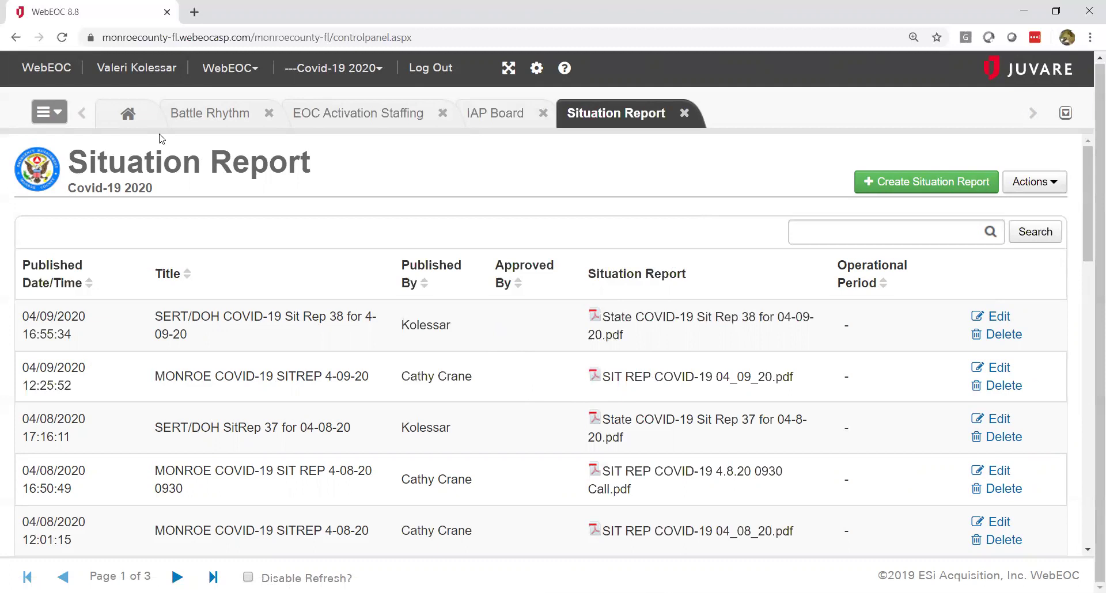
Step: Open the Contacts board, check the empty private contacts, then return to shared contacts
click(60, 117)
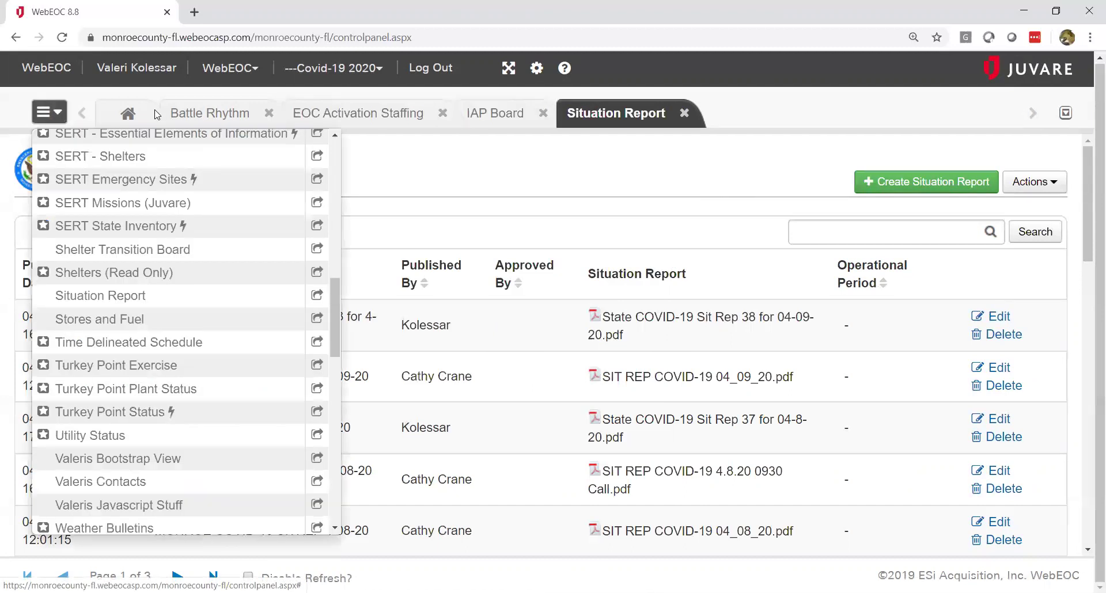
scroll(339, 155, up, 6)
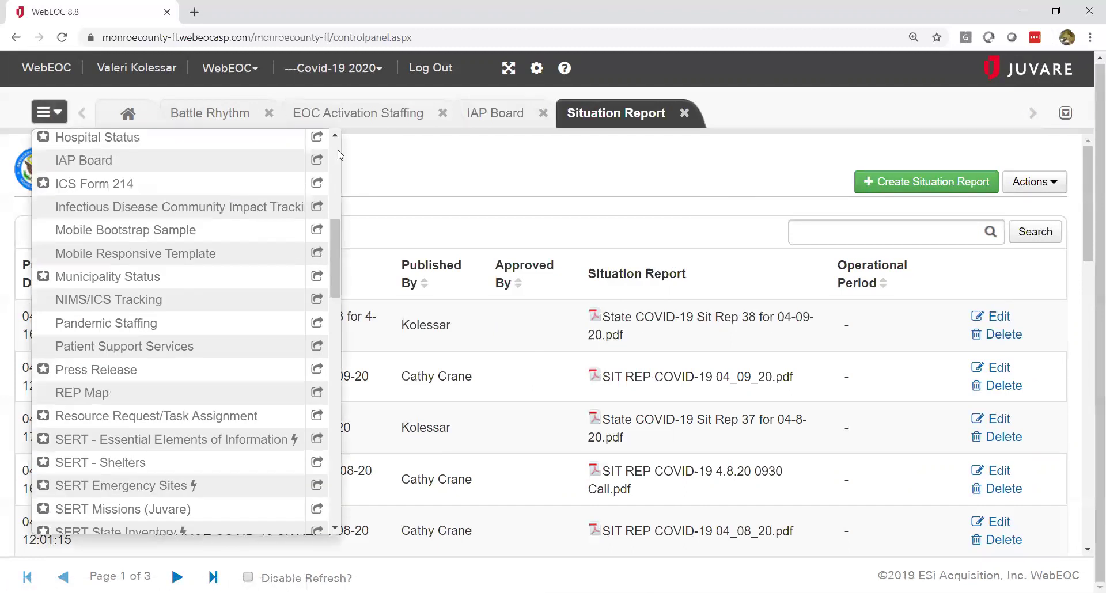
scroll(340, 155, up, 6)
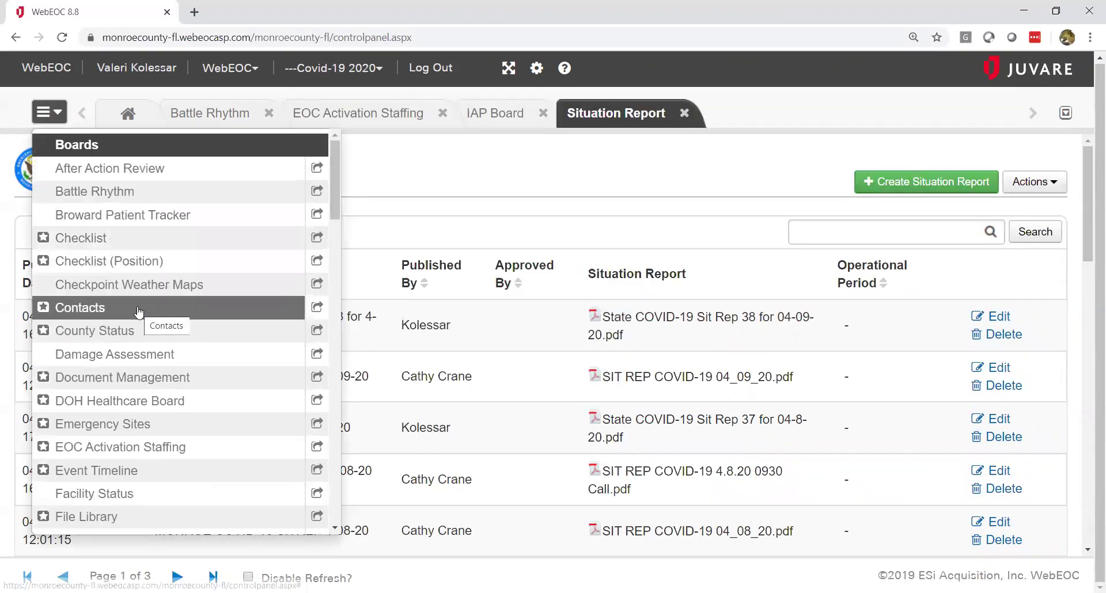
click(141, 309)
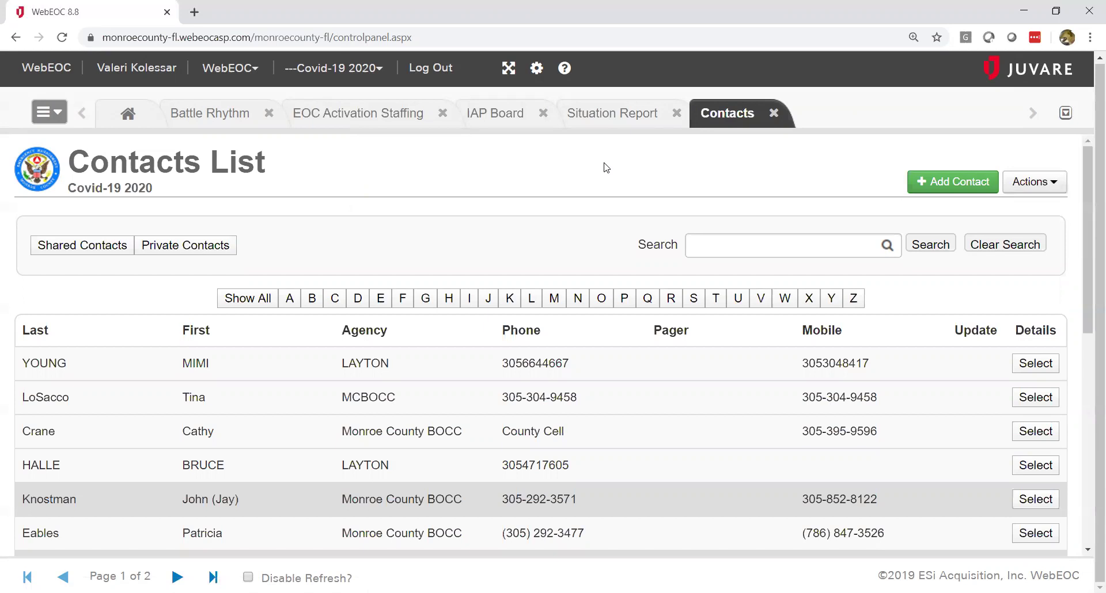
click(205, 248)
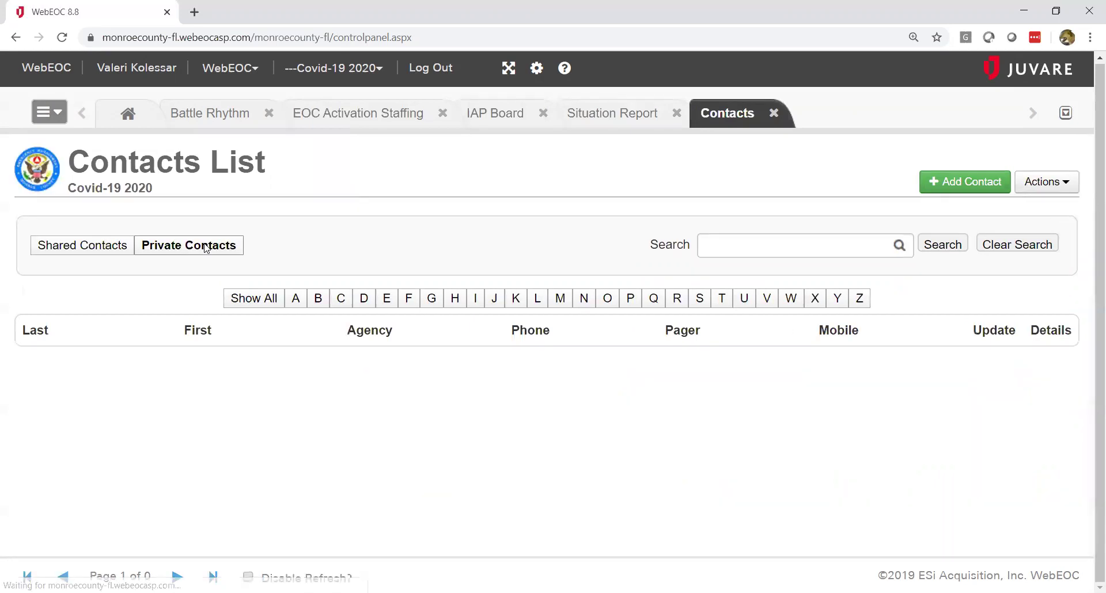
click(96, 250)
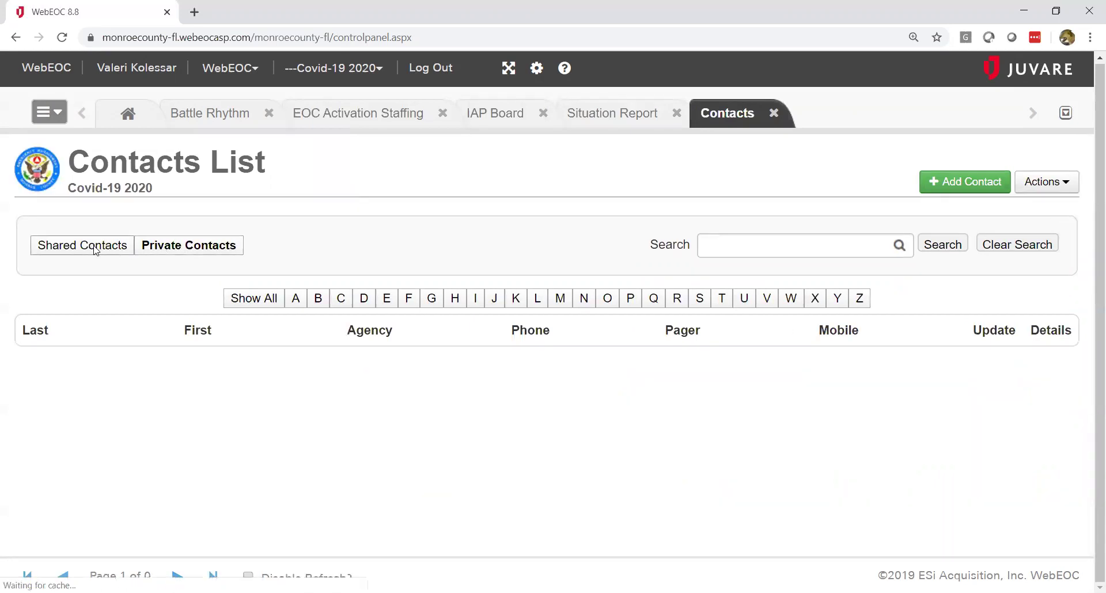
Step: Open the Training Tutorial checklist from the Checklist board to see its item 01 Write outline
click(60, 115)
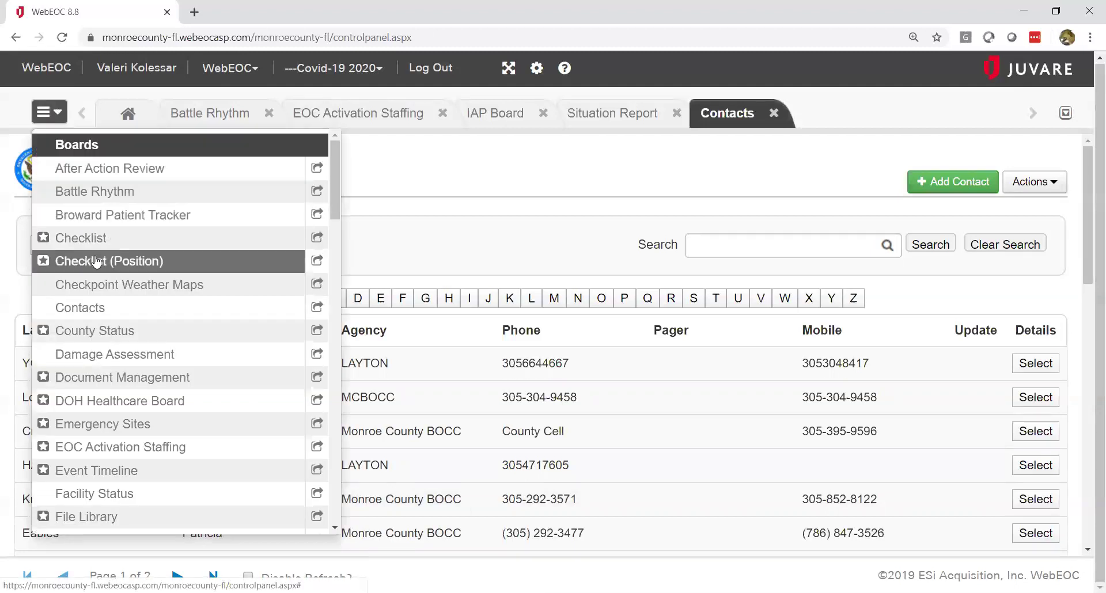
click(95, 238)
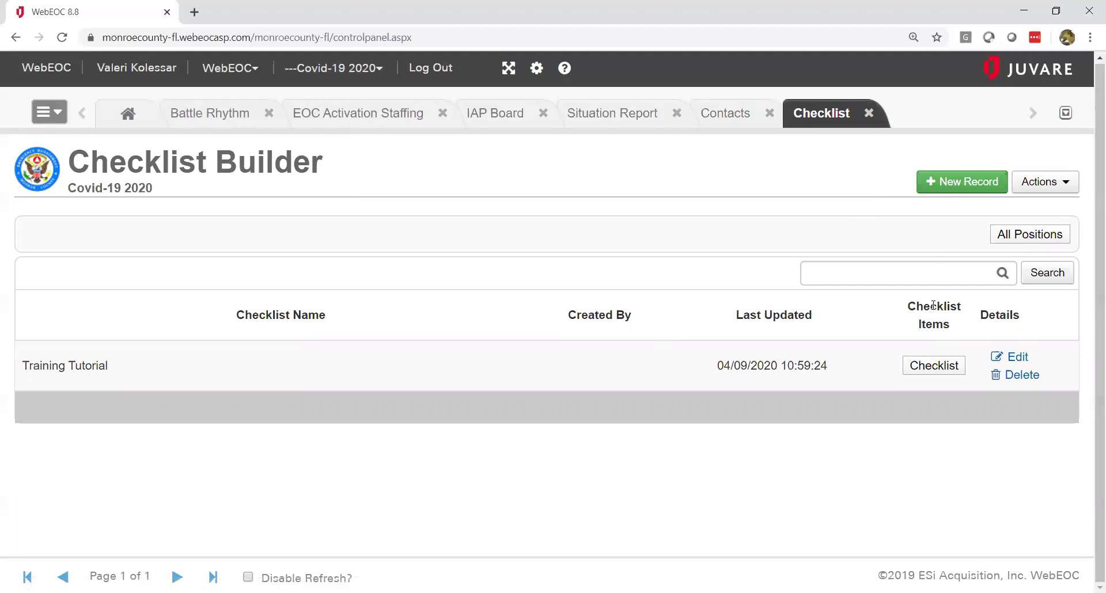
click(953, 372)
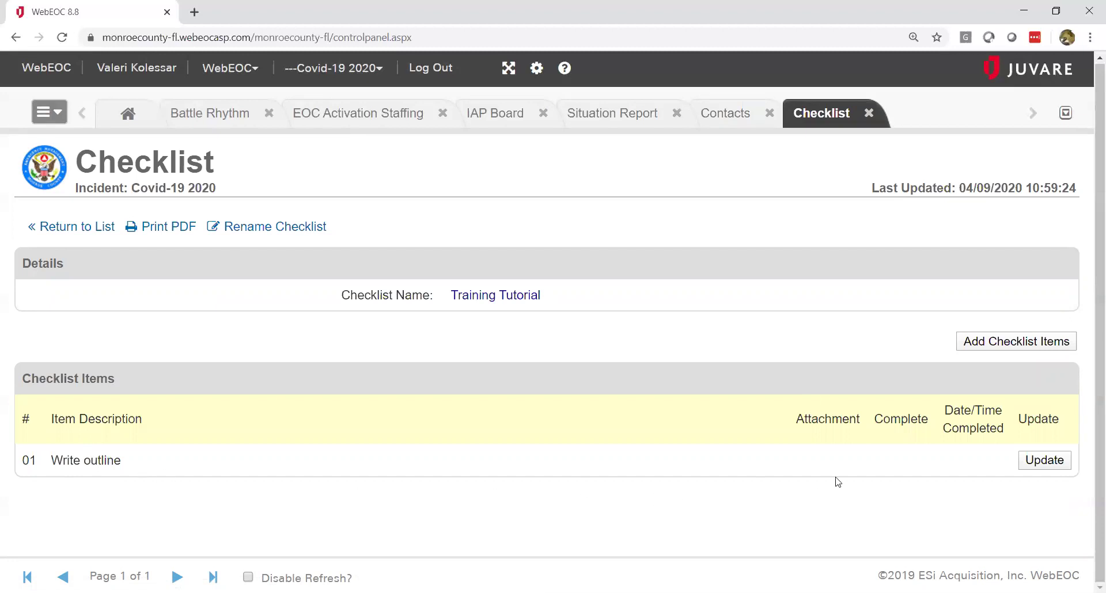
Step: Add and save checklist item 02 with the description 'Rehearse my scripting'
click(1007, 346)
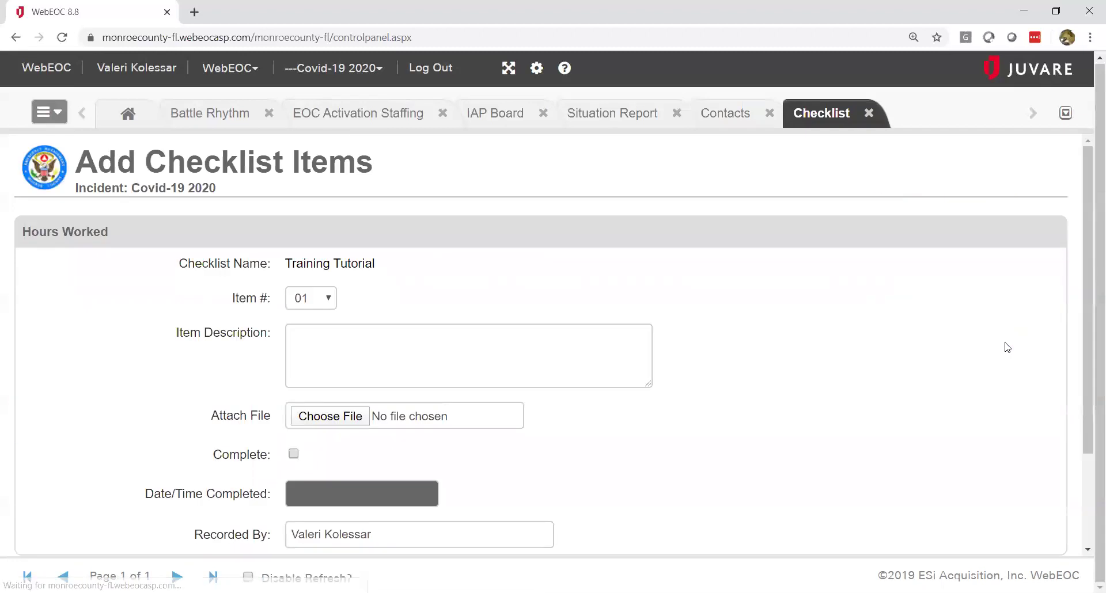
click(329, 298)
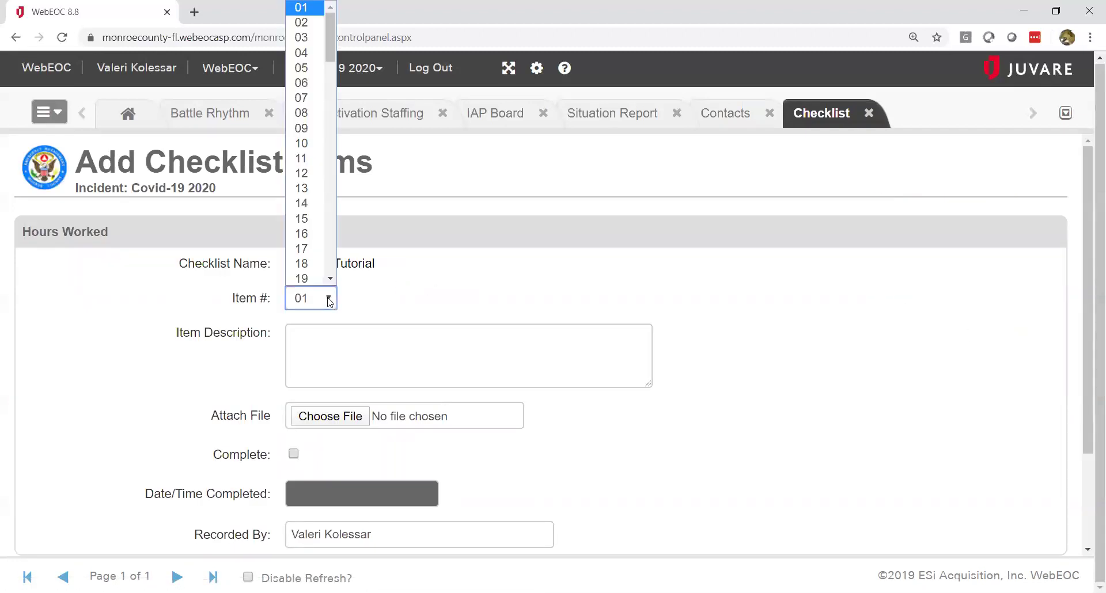
click(306, 23)
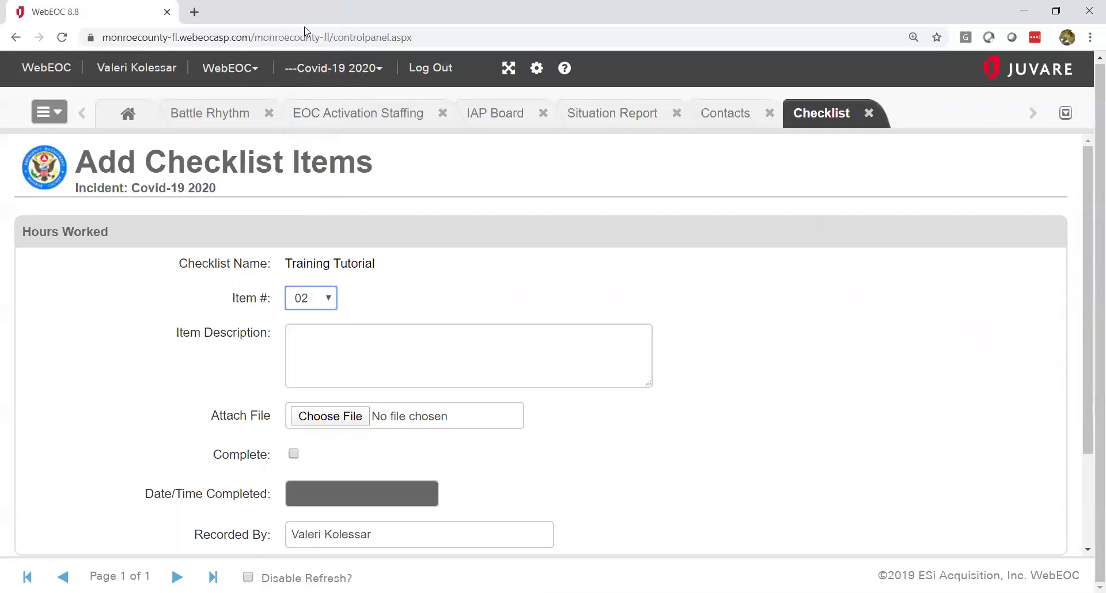
click(375, 334)
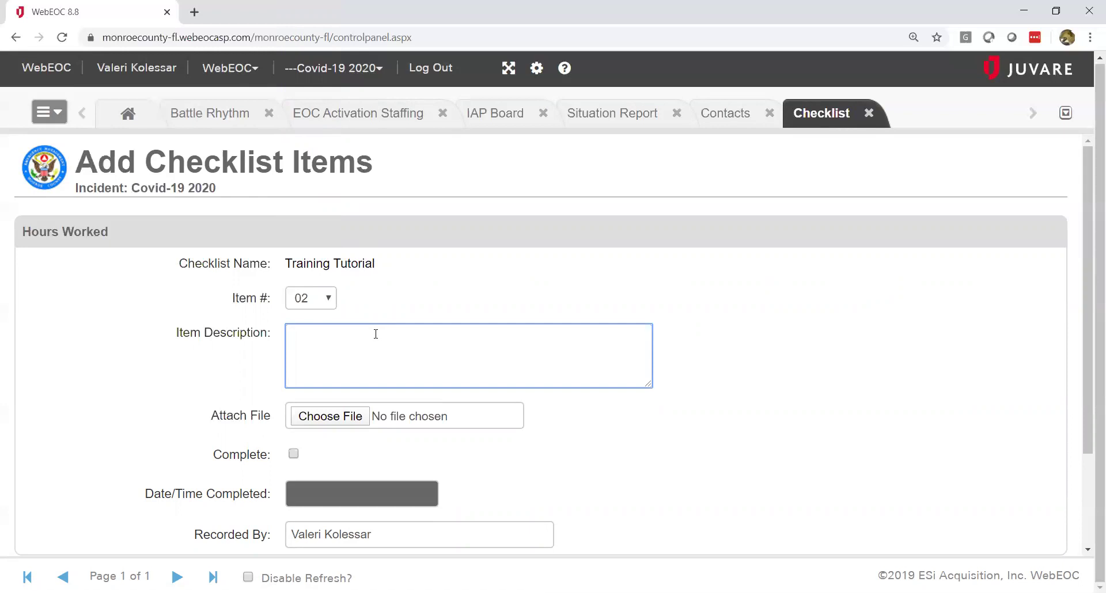
text(Rehearse my scri)
text(ting)
key(Left)
key(Left)
key(Left)
key(Left)
text(p)
scroll(1087, 553, down, 2)
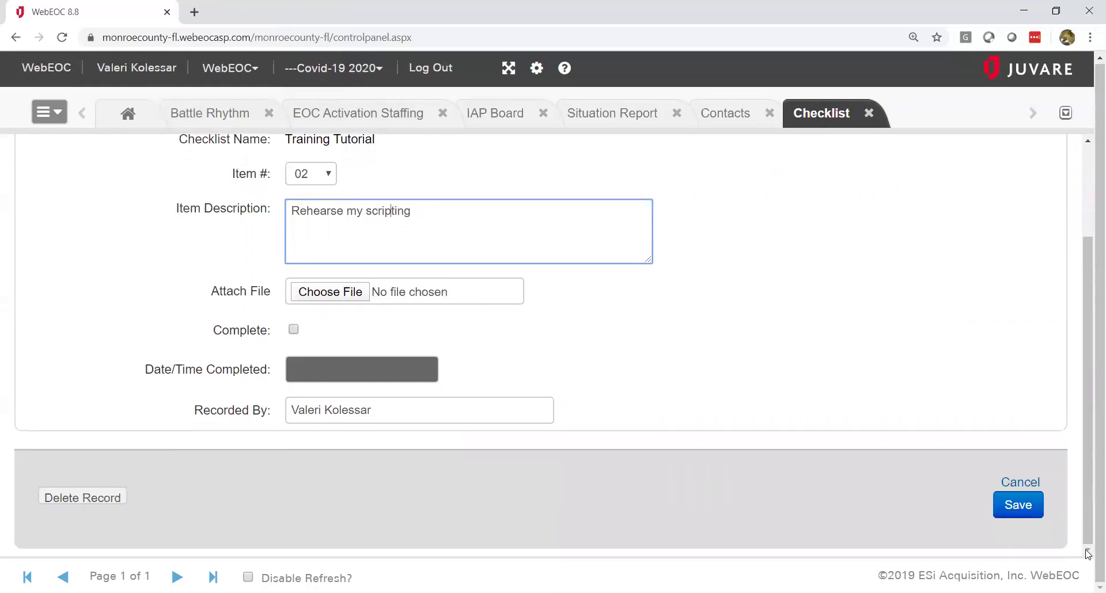
click(1016, 506)
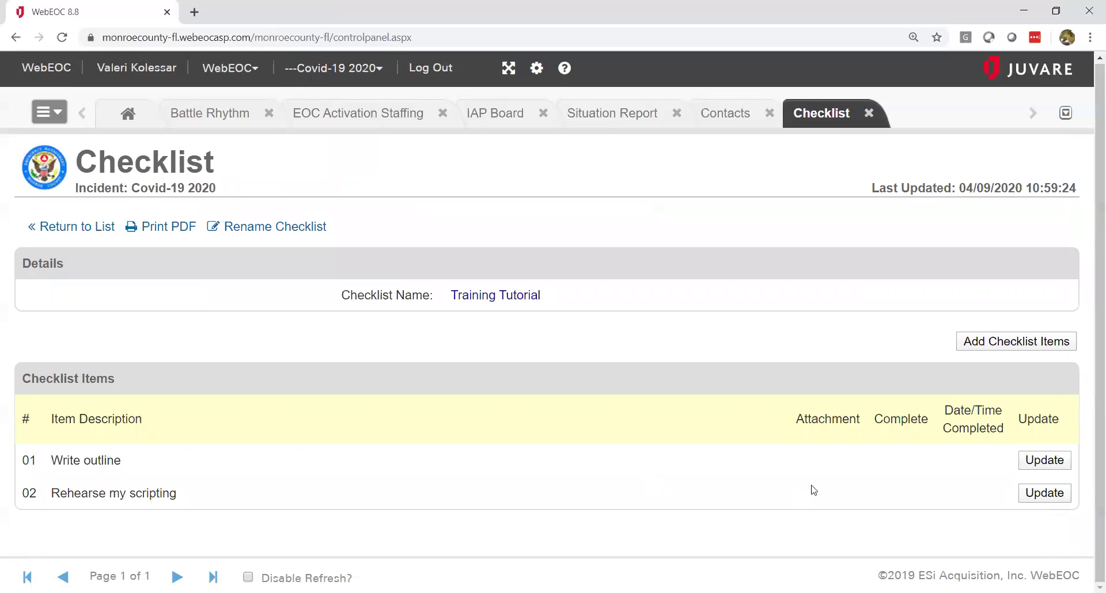
Step: Mark checklist item 01 Write outline as complete and save it
click(1040, 466)
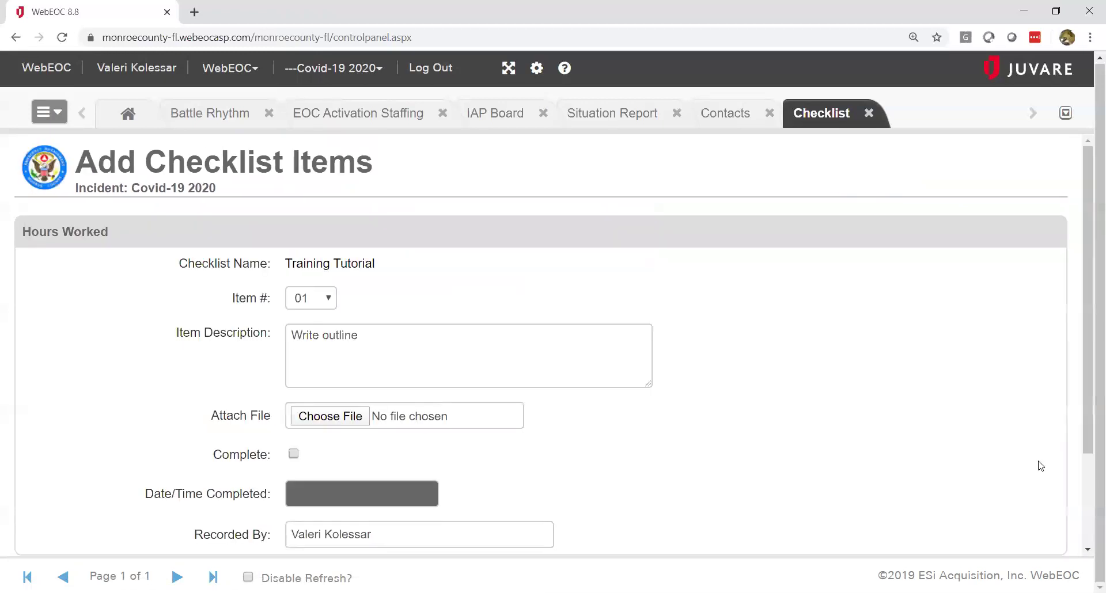
click(294, 454)
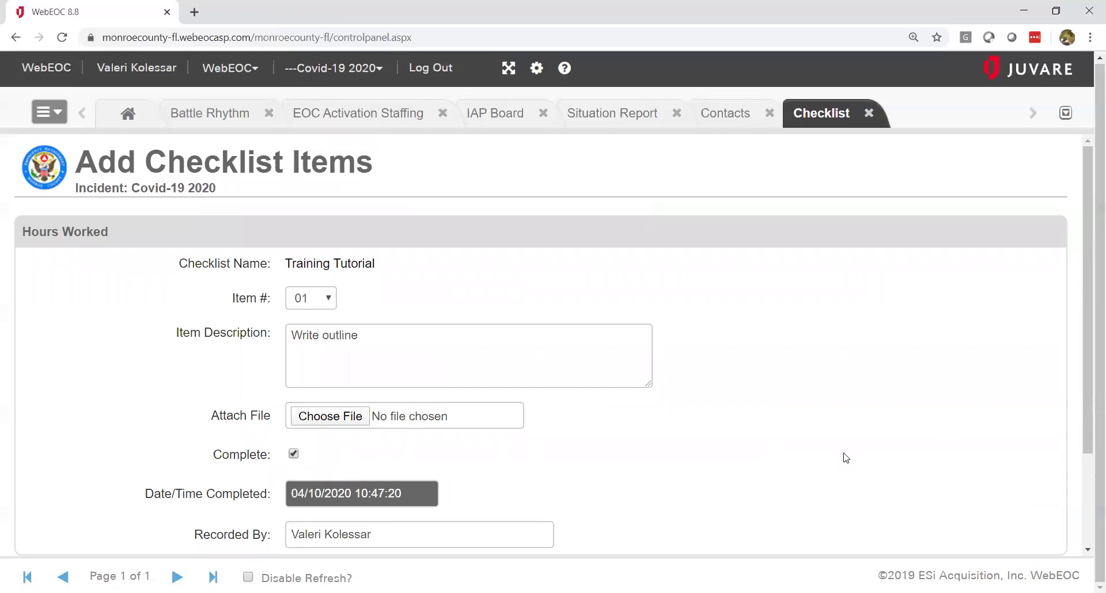
scroll(1089, 553, down, 3)
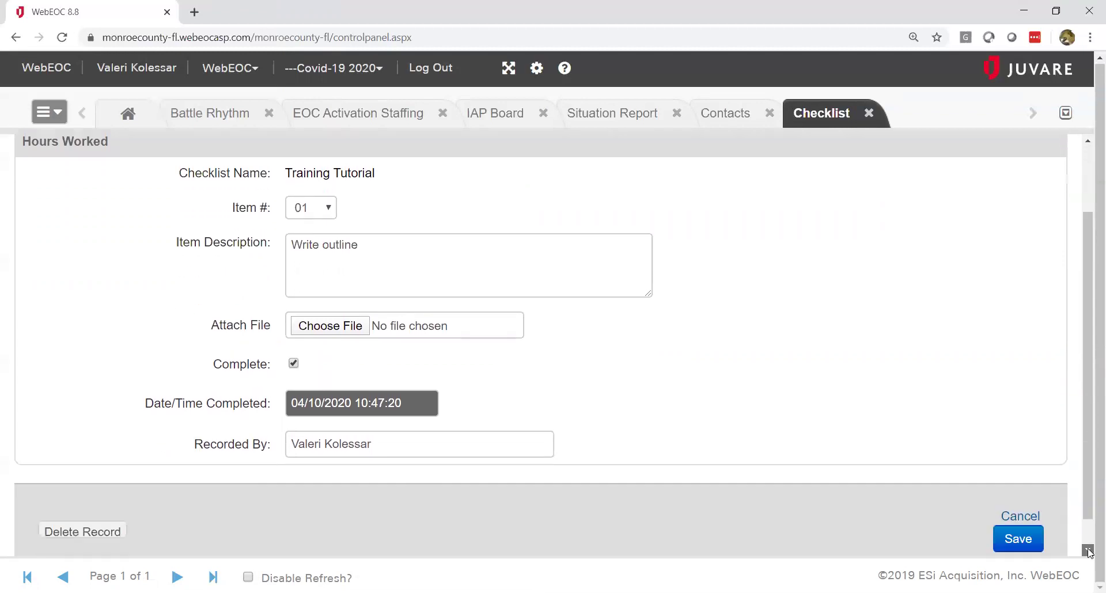
click(1018, 505)
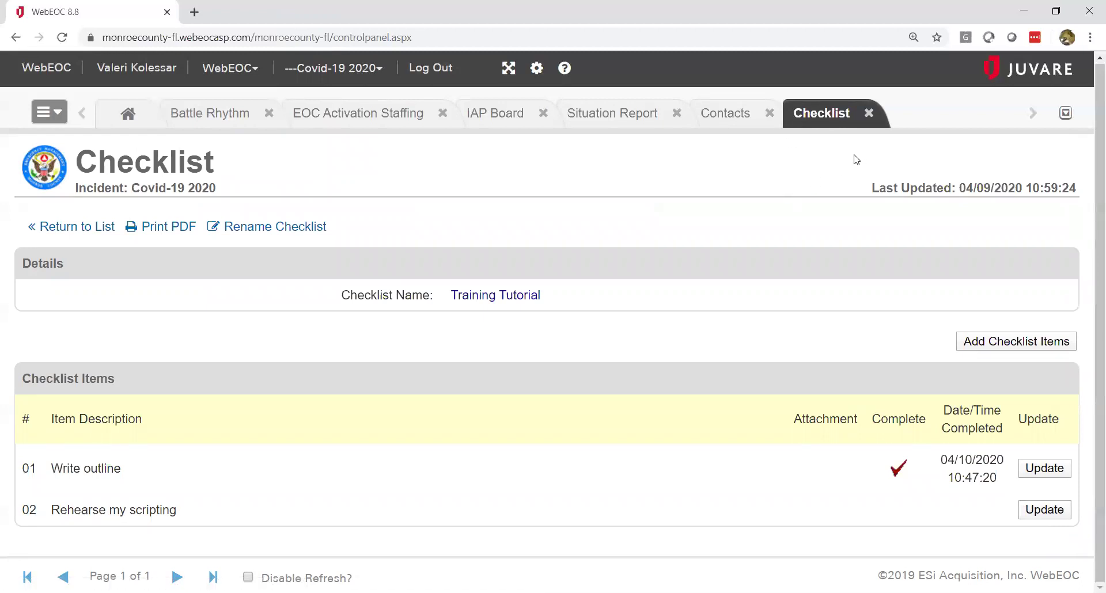
Step: Close the Checklist and Contacts tabs and switch to the IAP Board
click(868, 114)
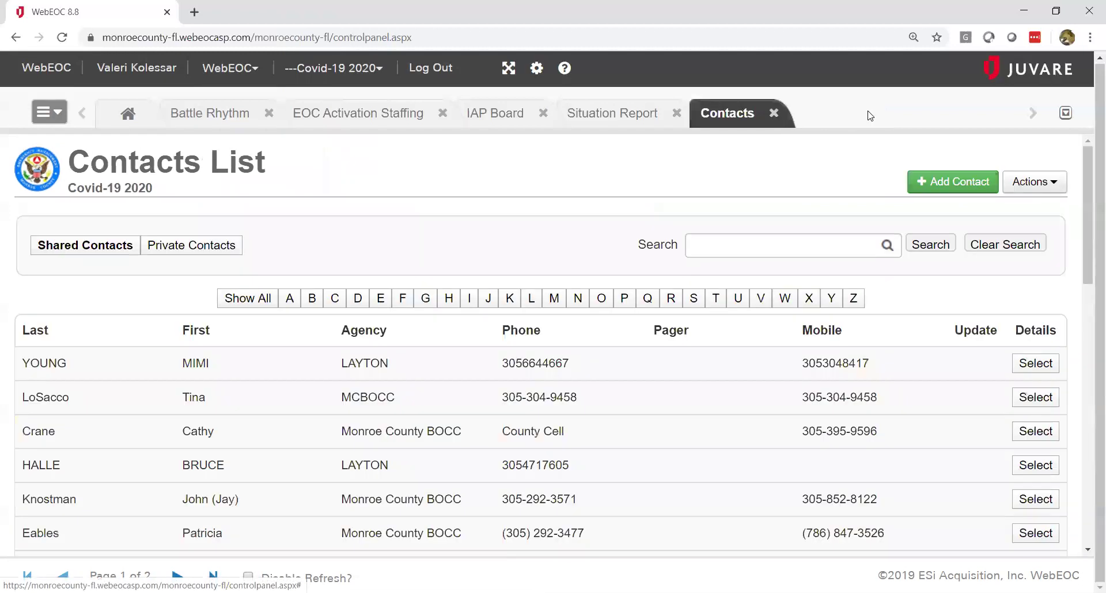
click(774, 114)
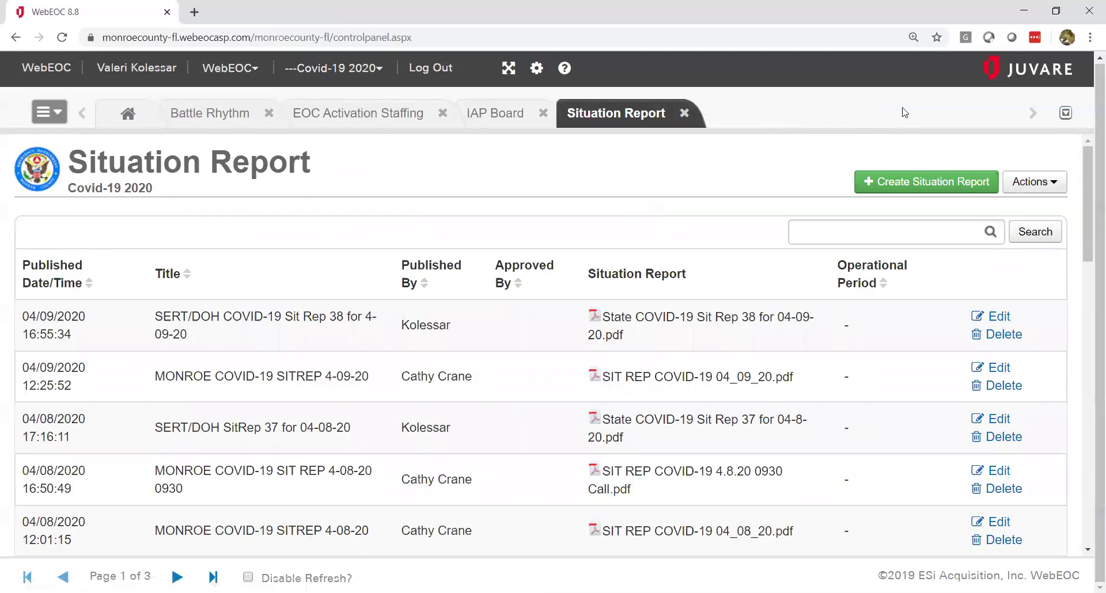
click(1065, 114)
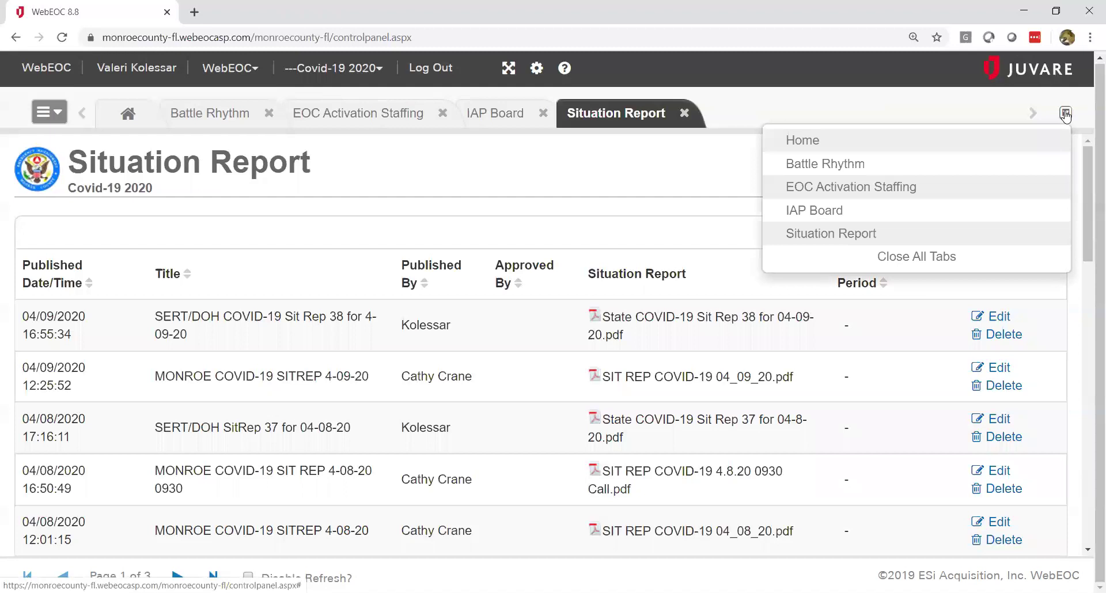
click(897, 212)
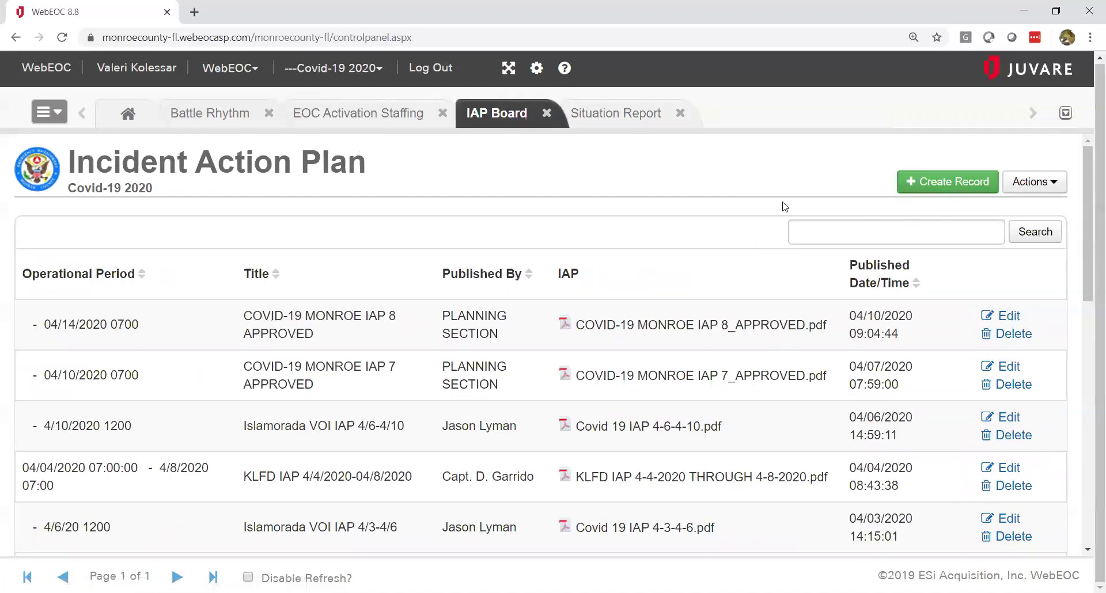
Step: Visit the Battle Rhythm board, return to the IAP Board, then close all tabs
click(1064, 114)
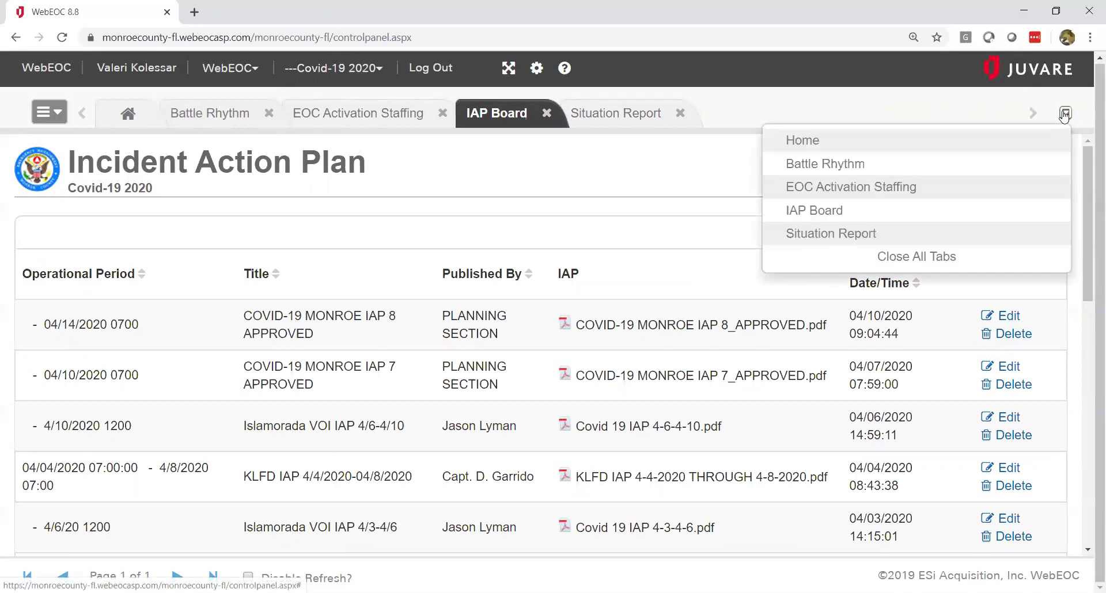
click(935, 165)
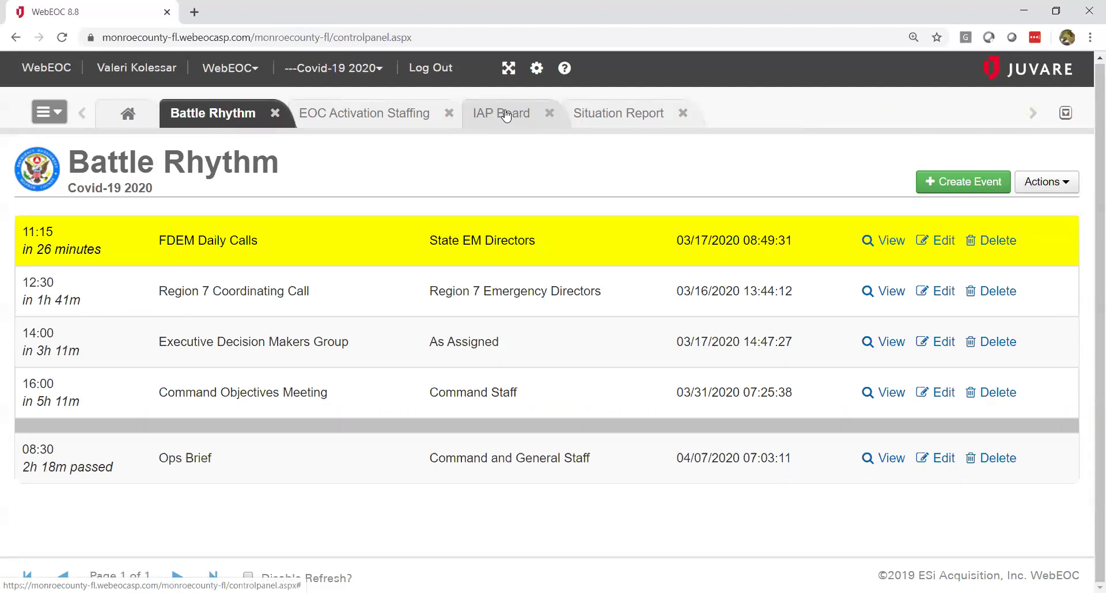
click(506, 115)
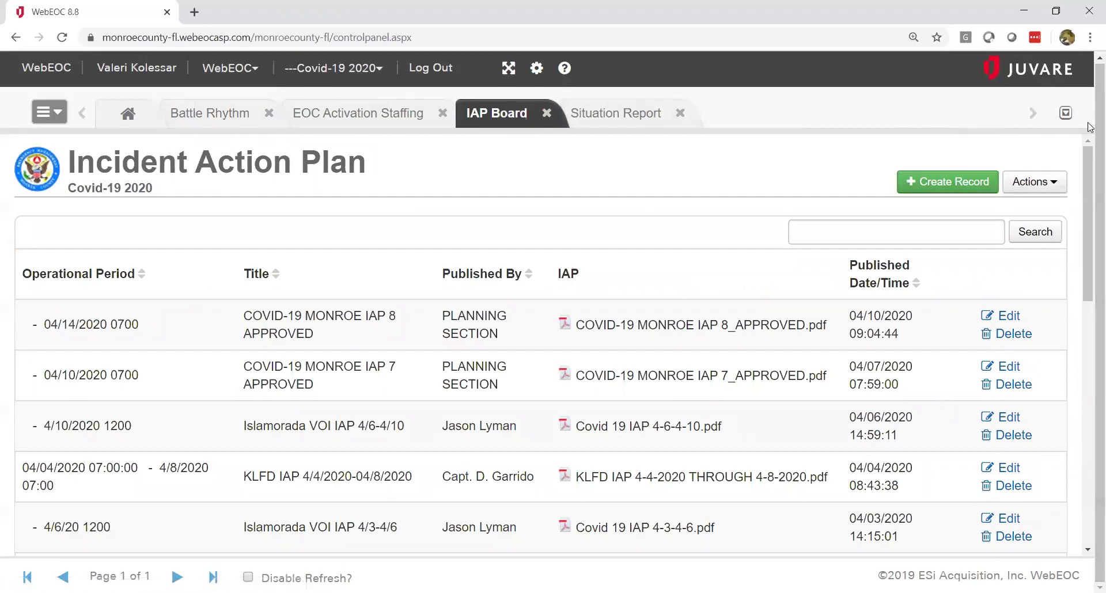
click(1065, 113)
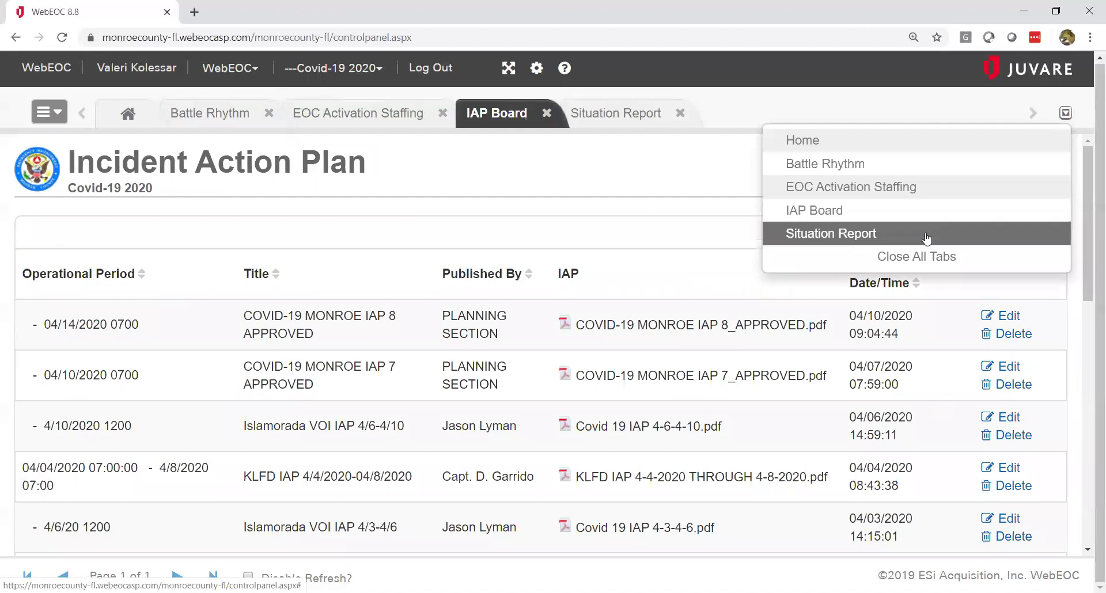
click(927, 259)
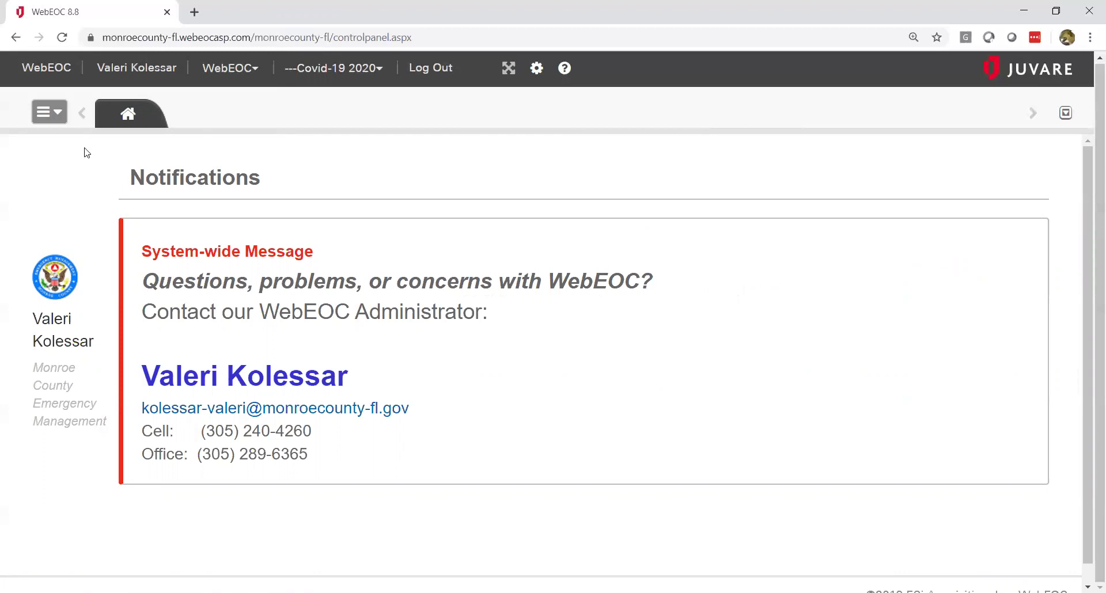
Step: Open the File Library board and view the COVID-19 folder's subfolders and recent files
click(60, 119)
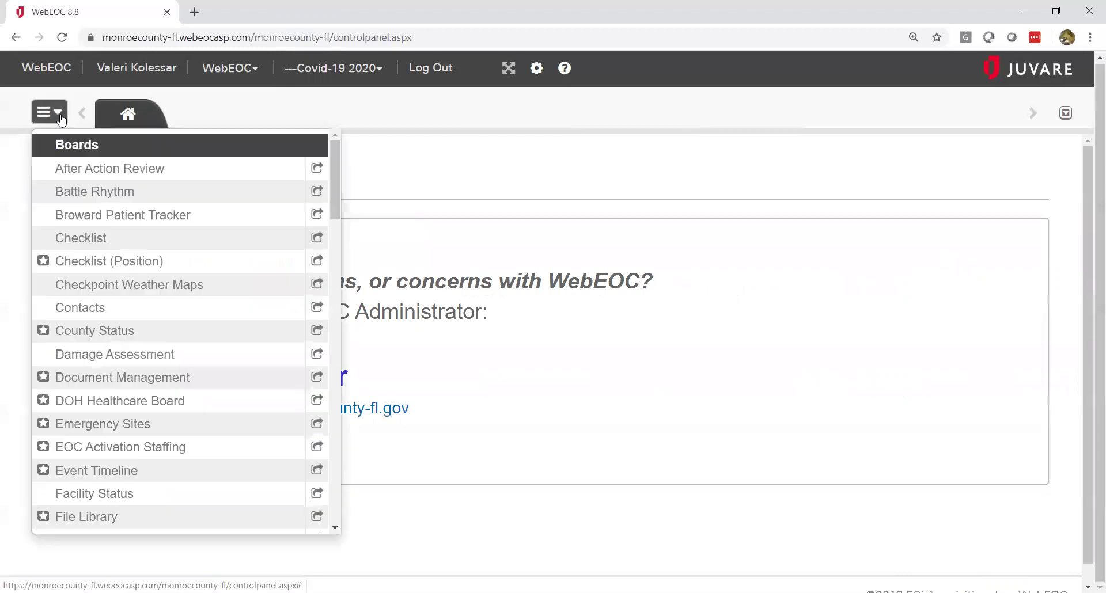
click(90, 518)
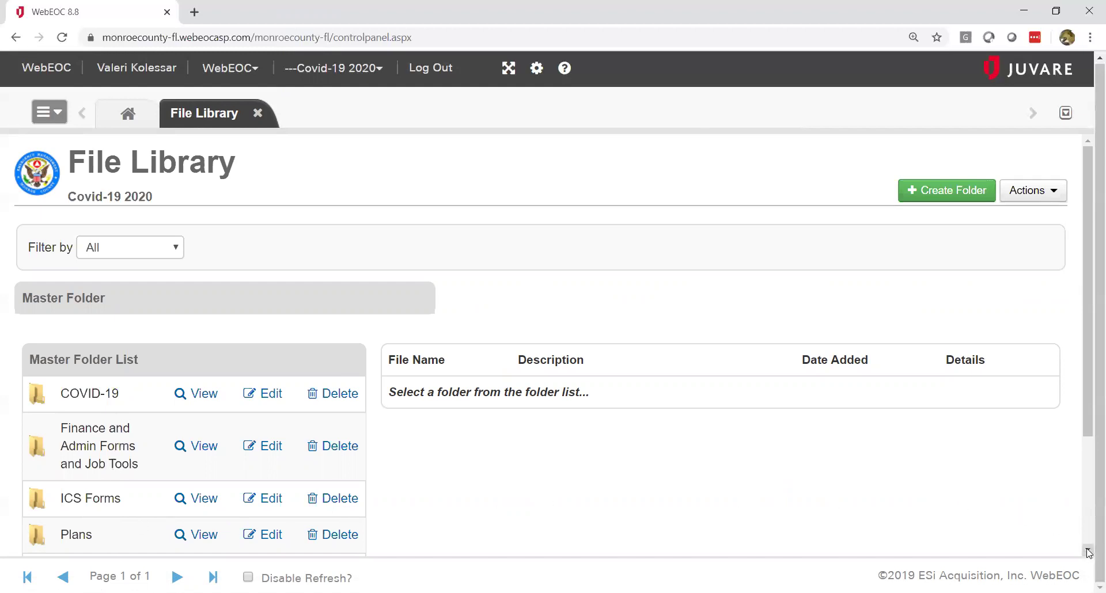
scroll(1088, 553, down, 3)
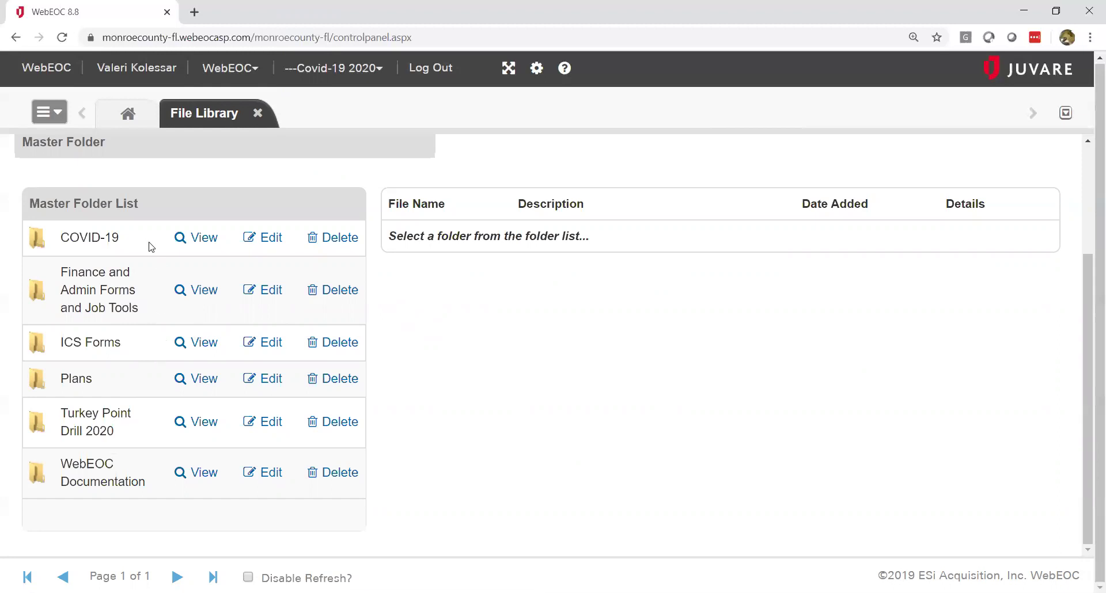
click(204, 238)
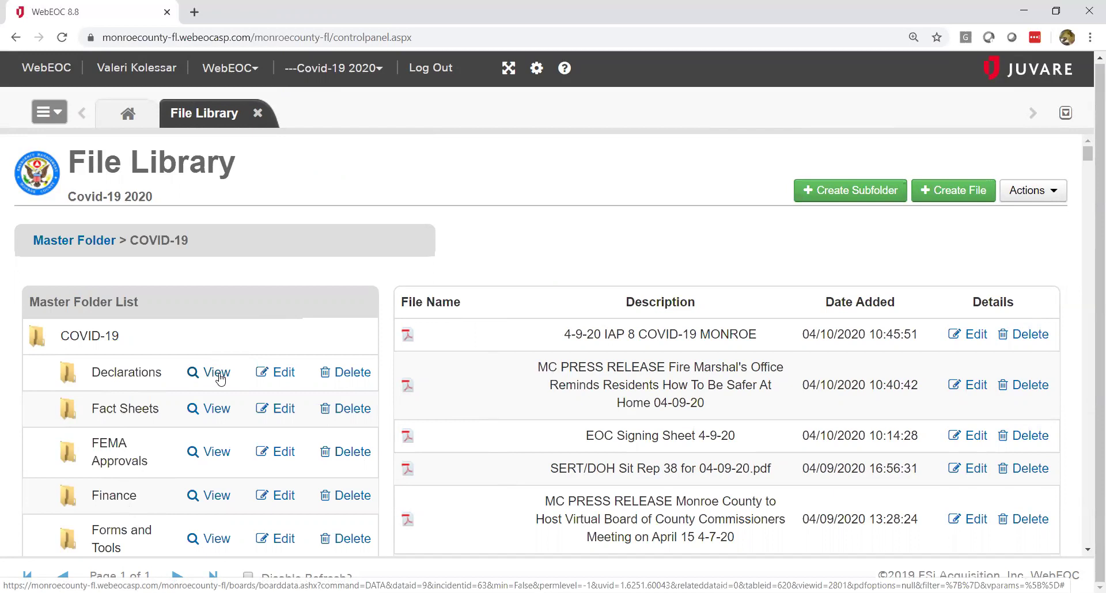
Step: View the Declarations subfolder with MCEM Emergency Directive PDFs 20-04, 20-05 and 20-06
click(218, 375)
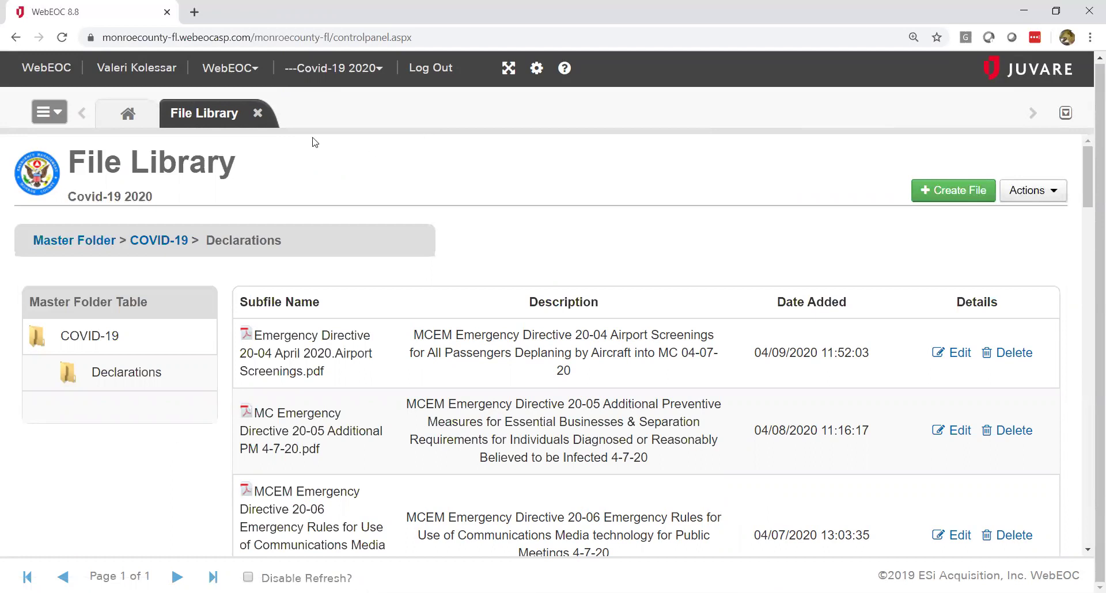
click(58, 113)
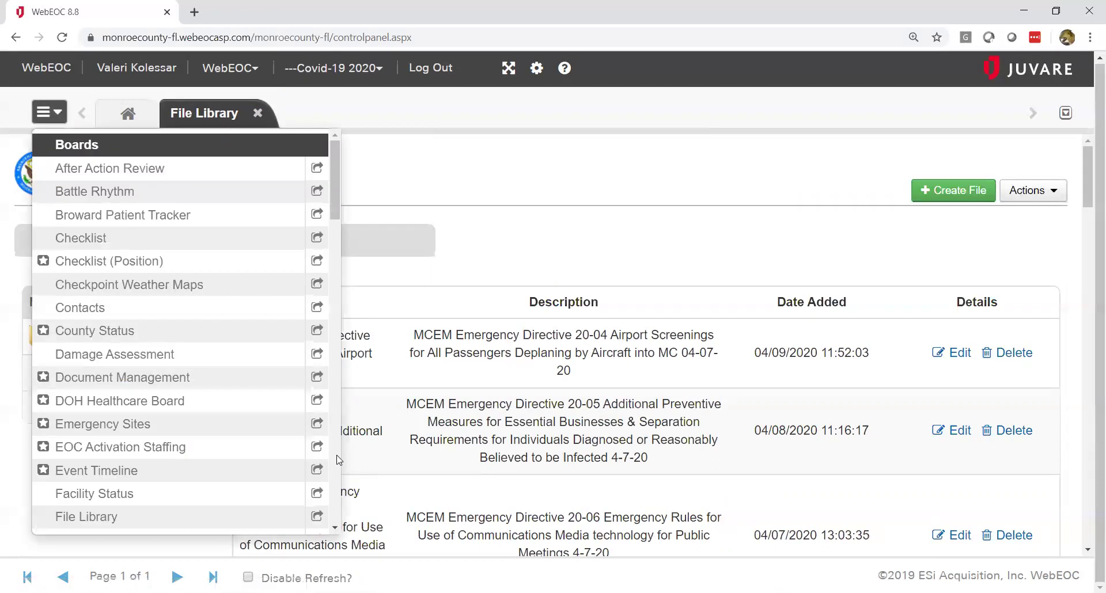
Step: Open the Resource Request/Task Assignment board and scroll through its 205 listed requests
scroll(339, 460, down, 6)
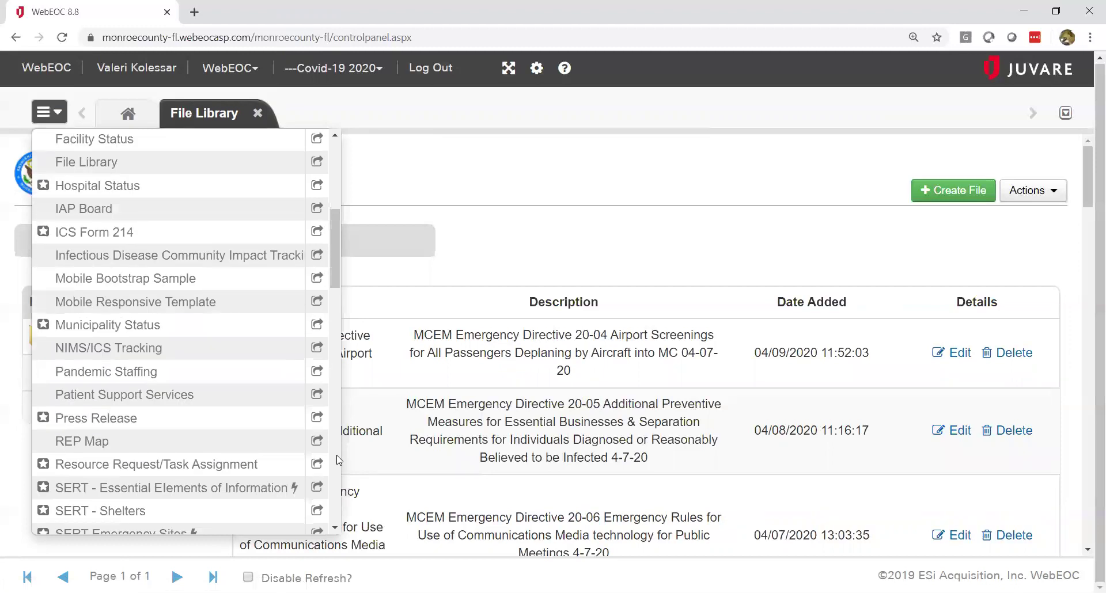
click(167, 464)
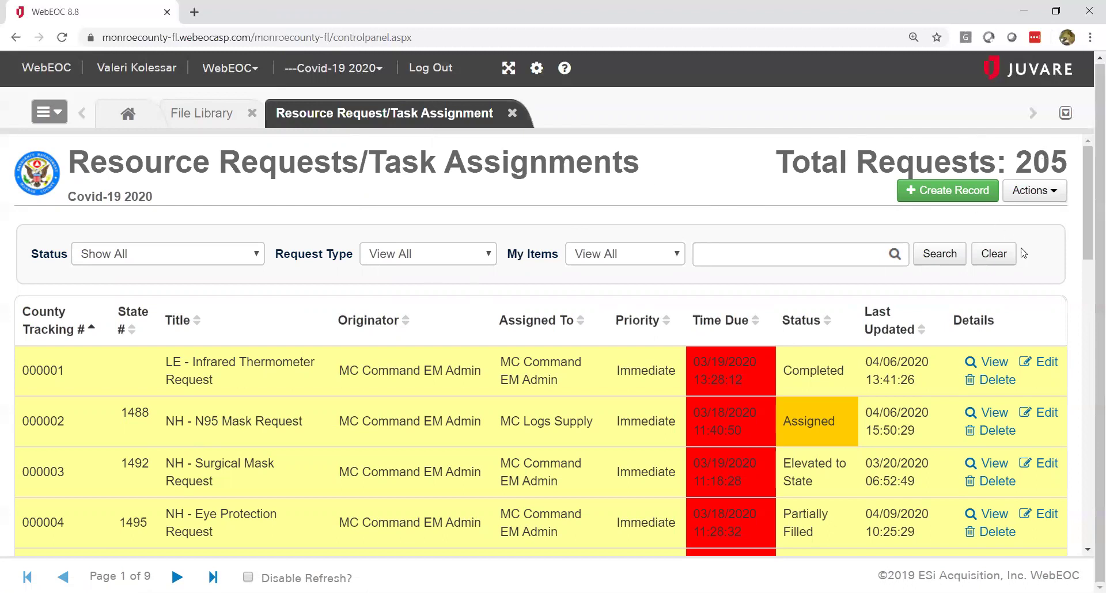
click(1087, 550)
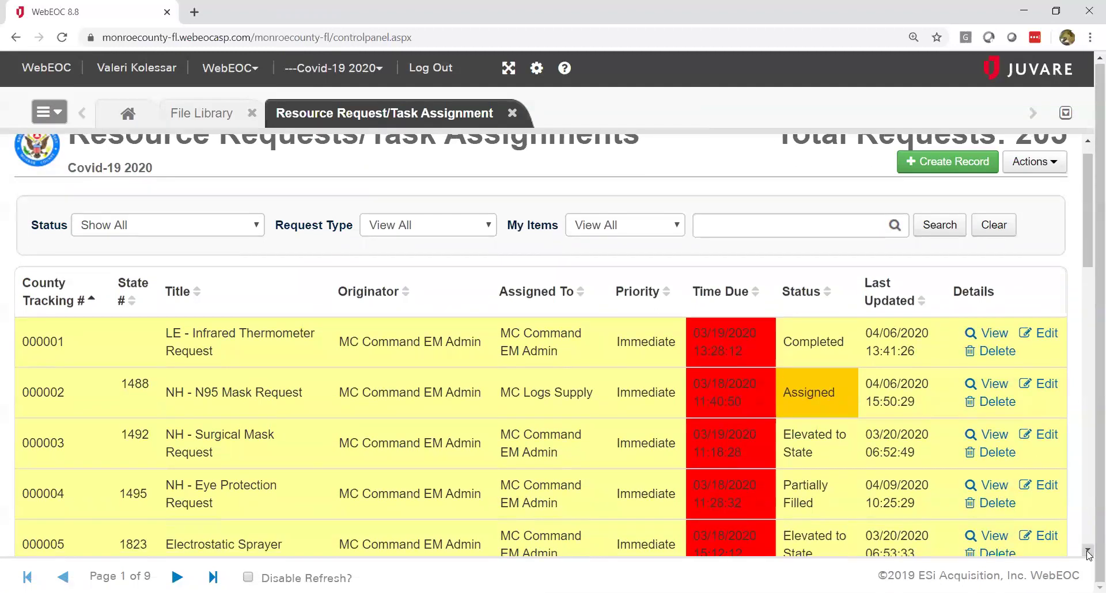
click(1087, 550)
click(1087, 550)
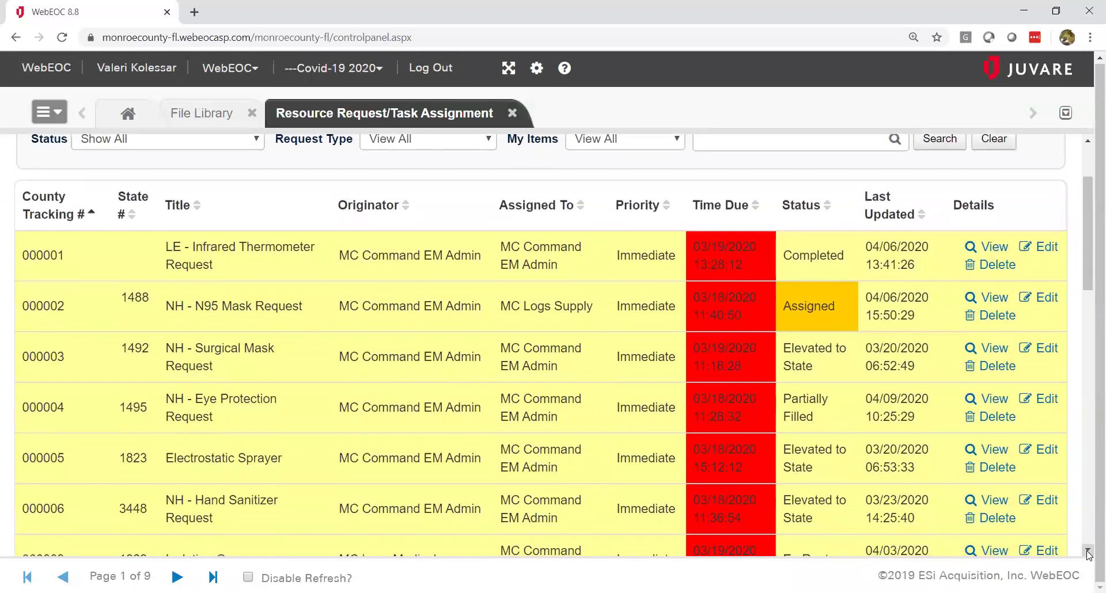
click(1087, 550)
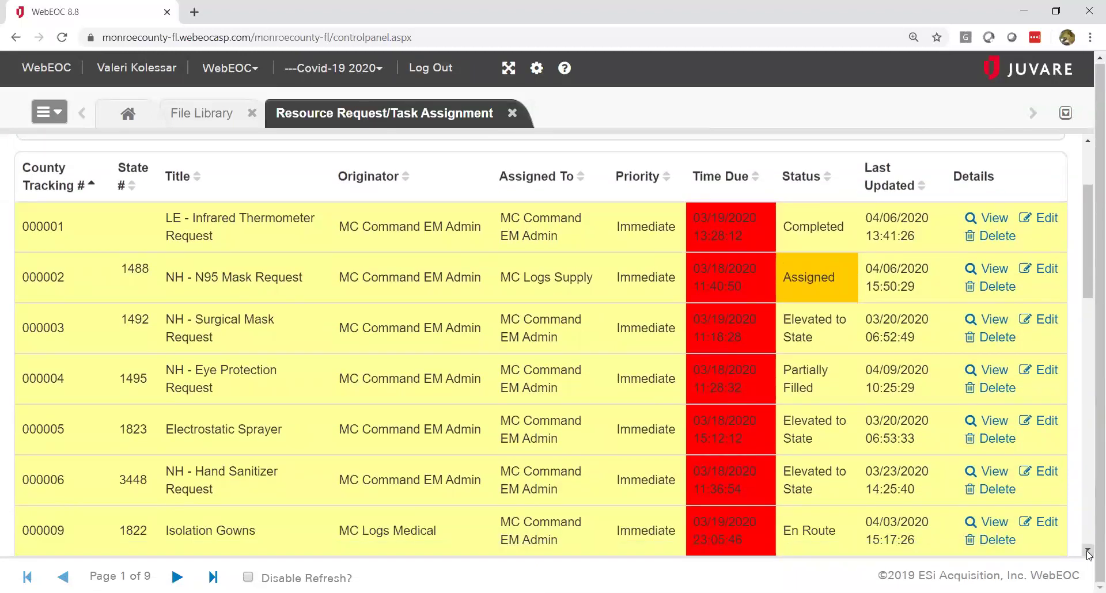
click(1087, 549)
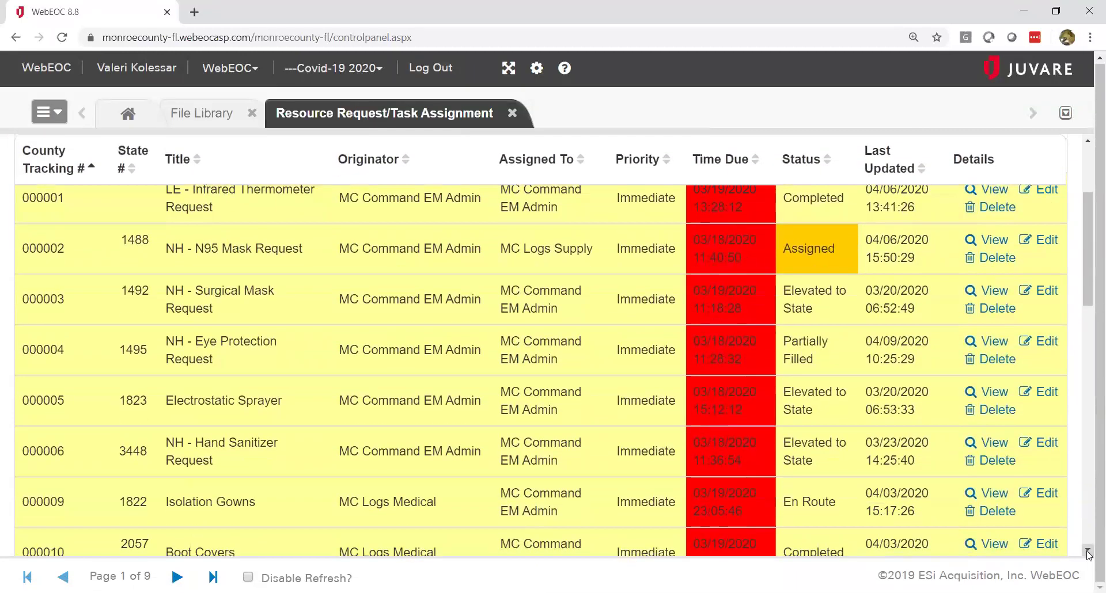
click(1088, 155)
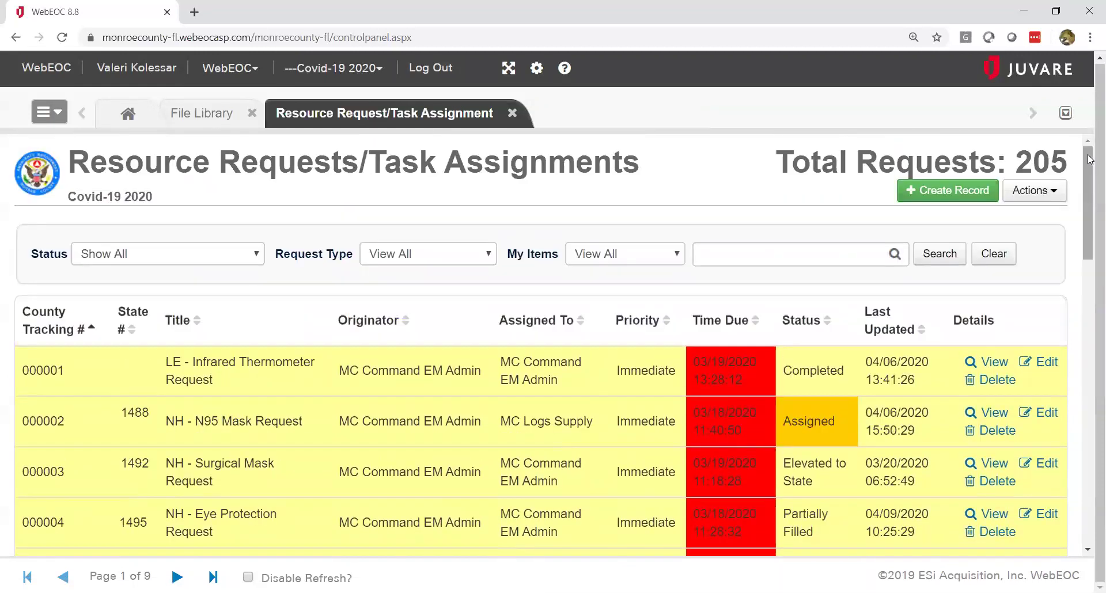
Step: Start a new request titled 'Tutorial Demonstration', Priority Routine, Purpose 'Display proper board usage'
click(922, 192)
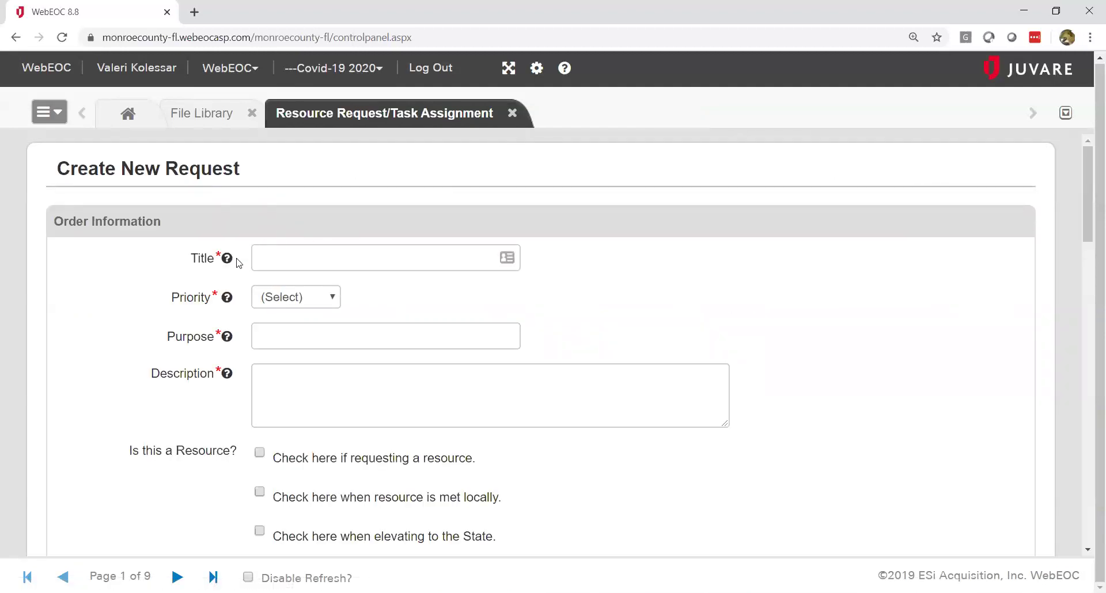
mouse_move(227, 268)
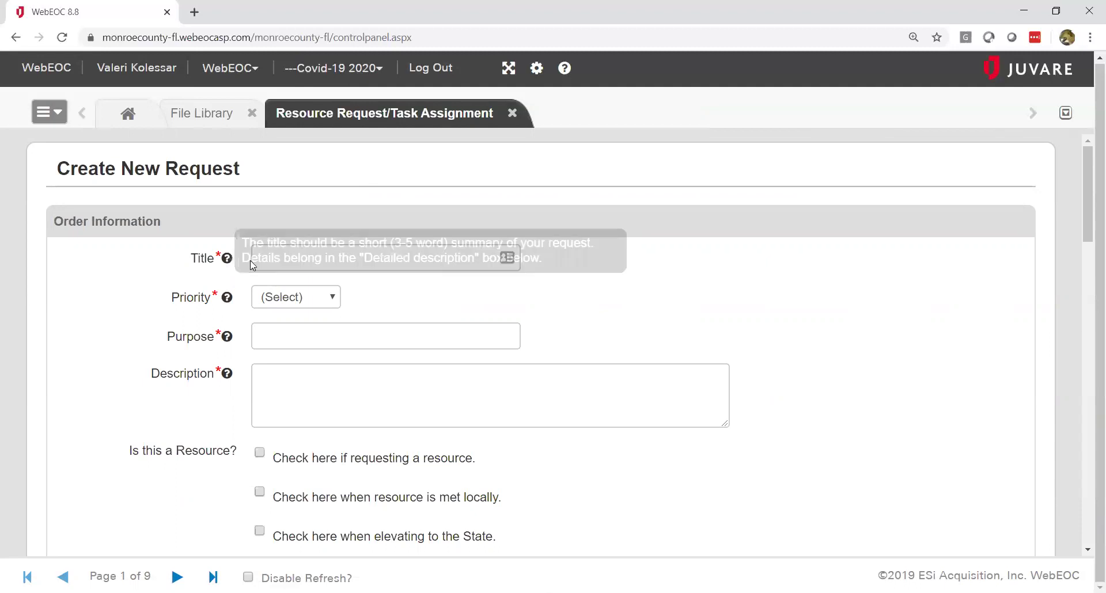
click(272, 257)
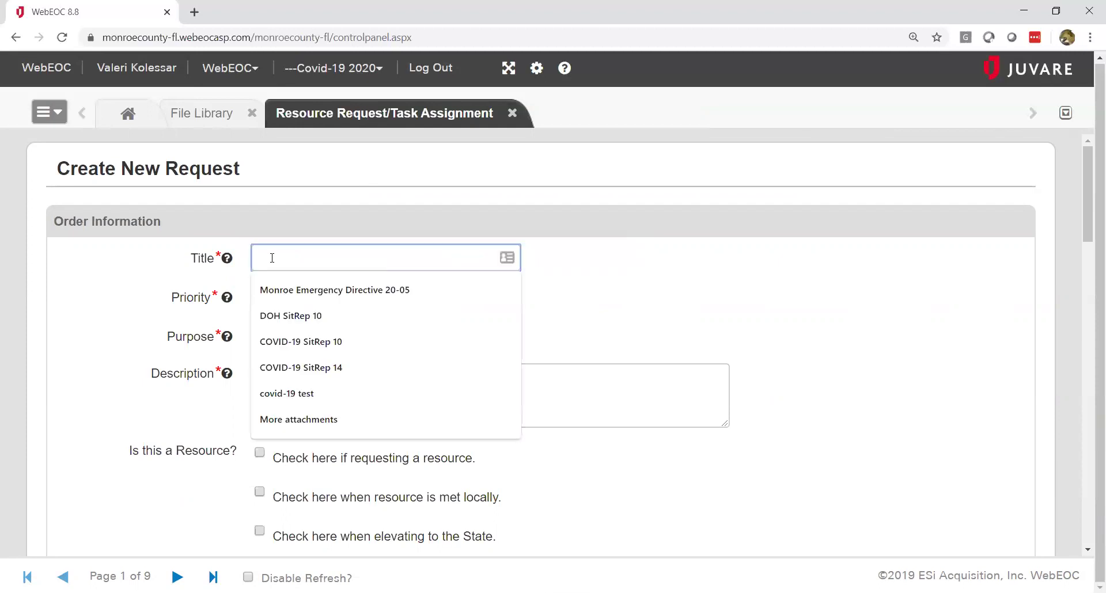
text(Tutor)
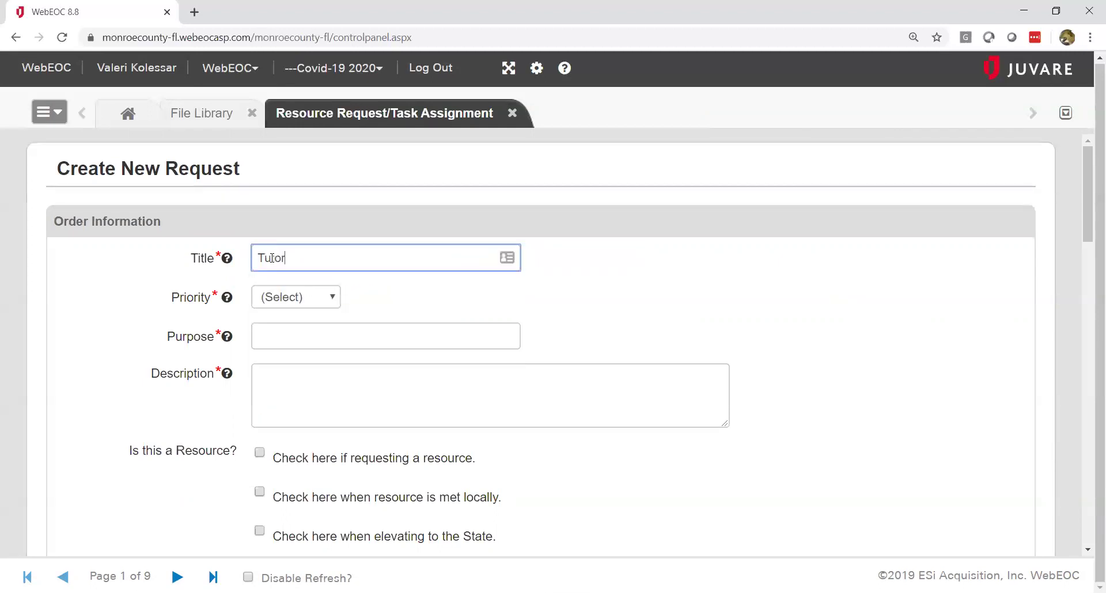
text(ial Demonstration)
key(Tab)
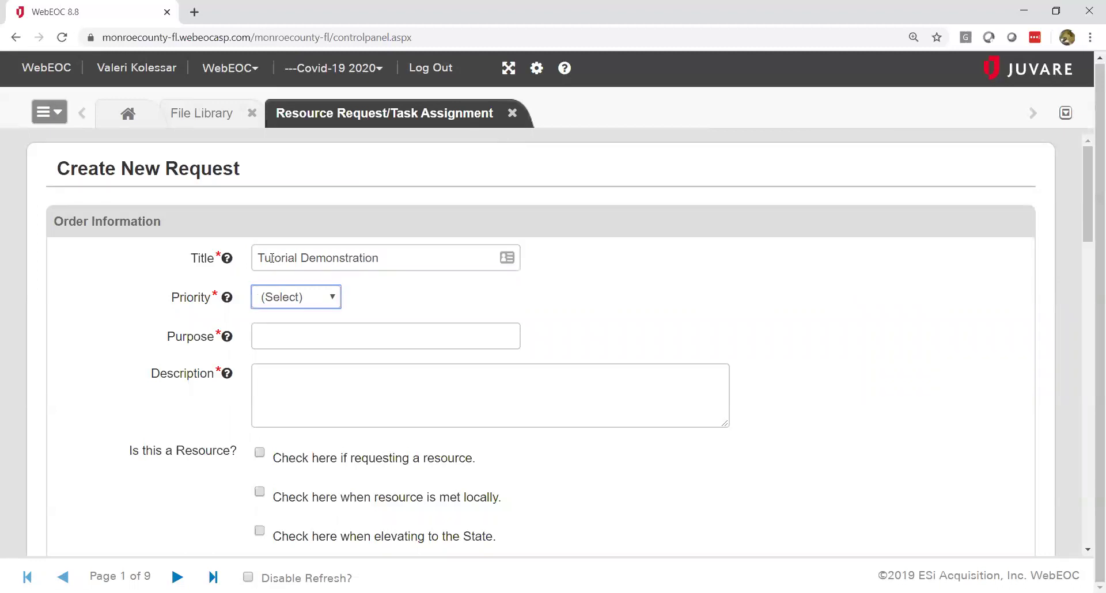
mouse_move(228, 298)
click(334, 298)
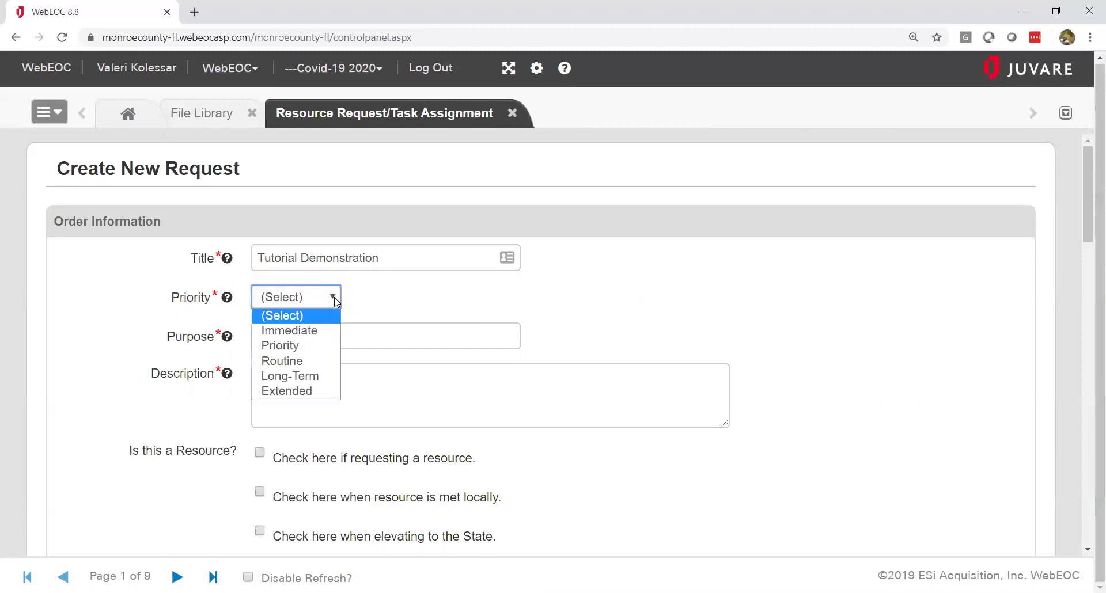
click(315, 361)
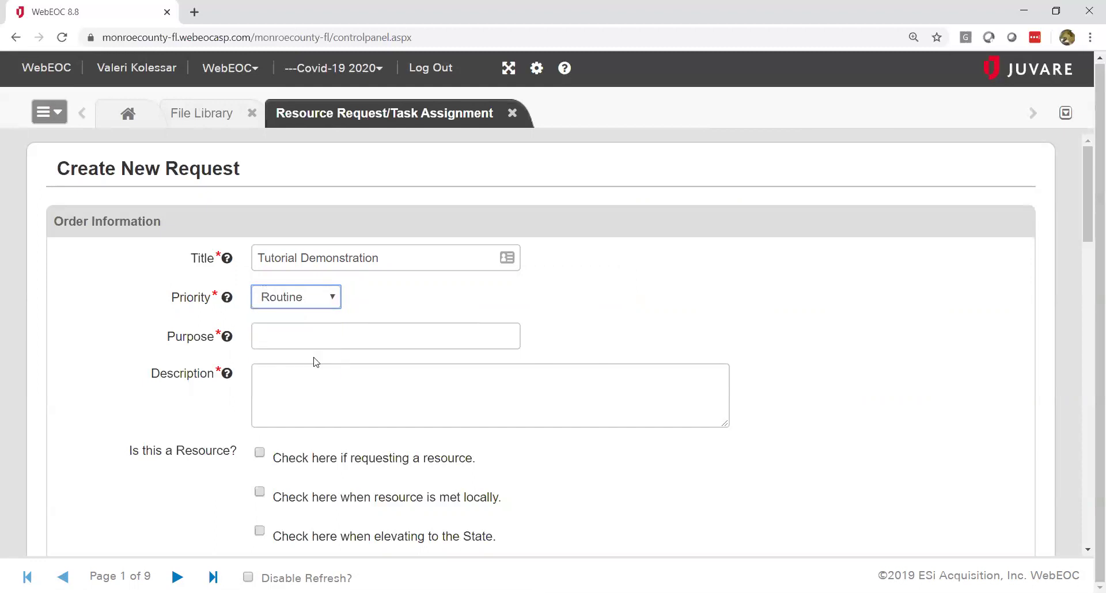
click(358, 336)
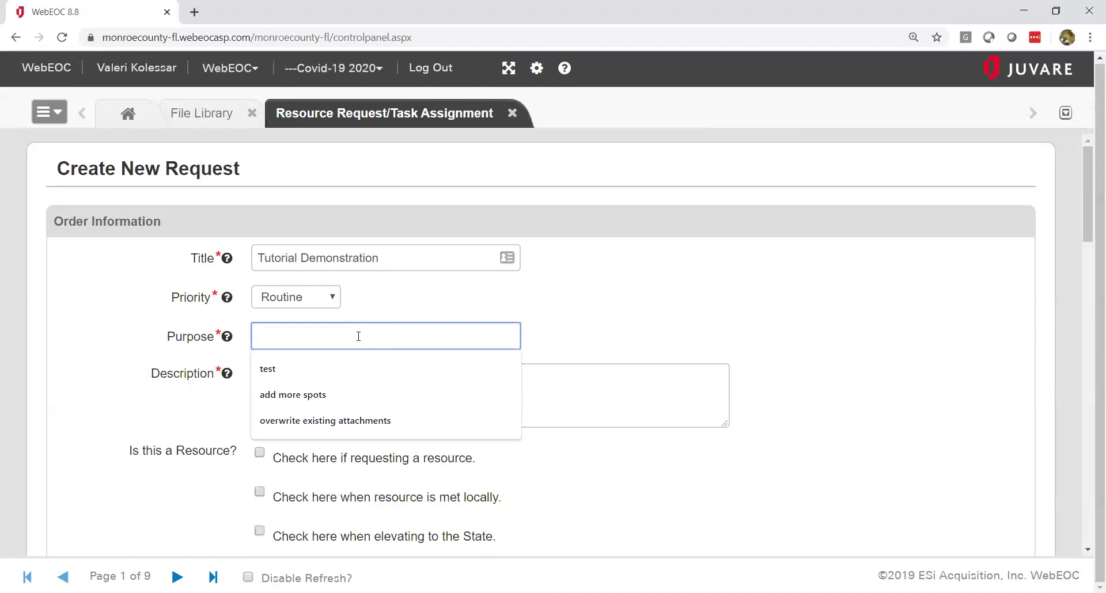
text(D)
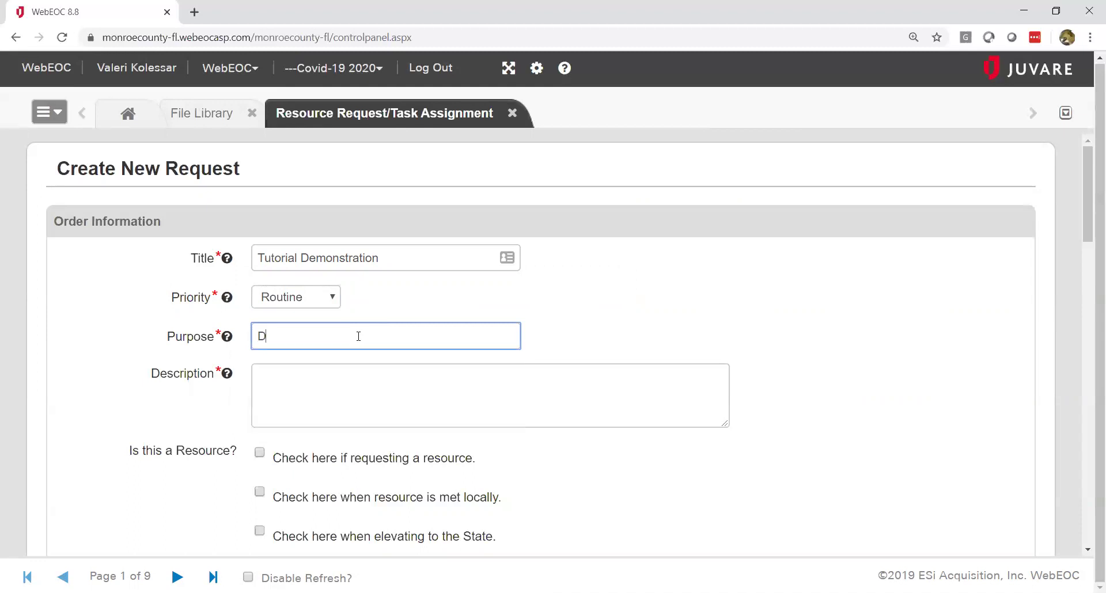
text(isplay proper board usage)
key(Tab)
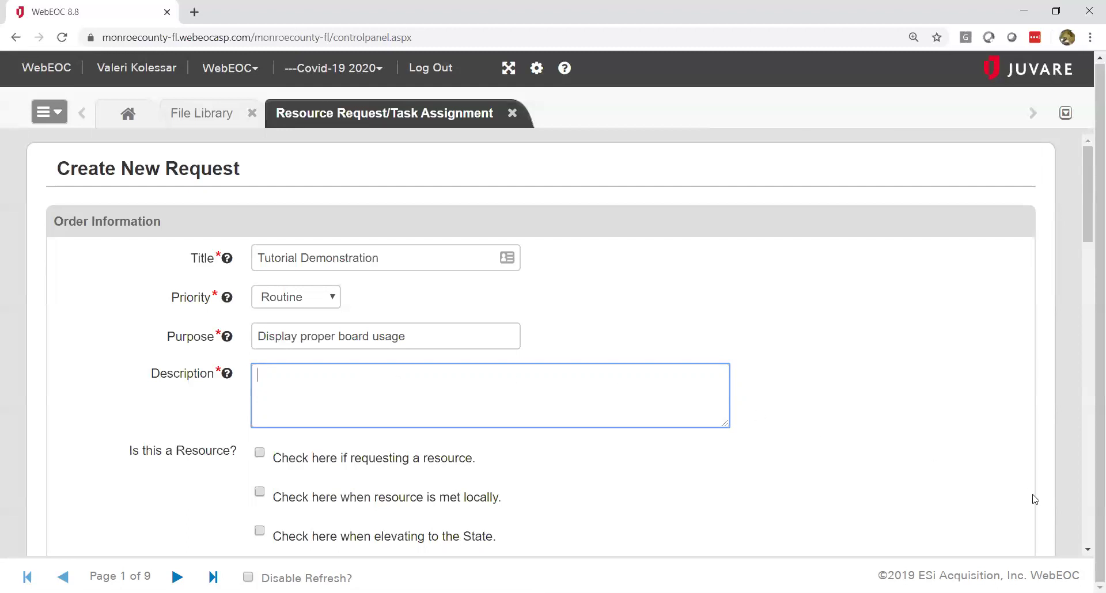
click(1089, 553)
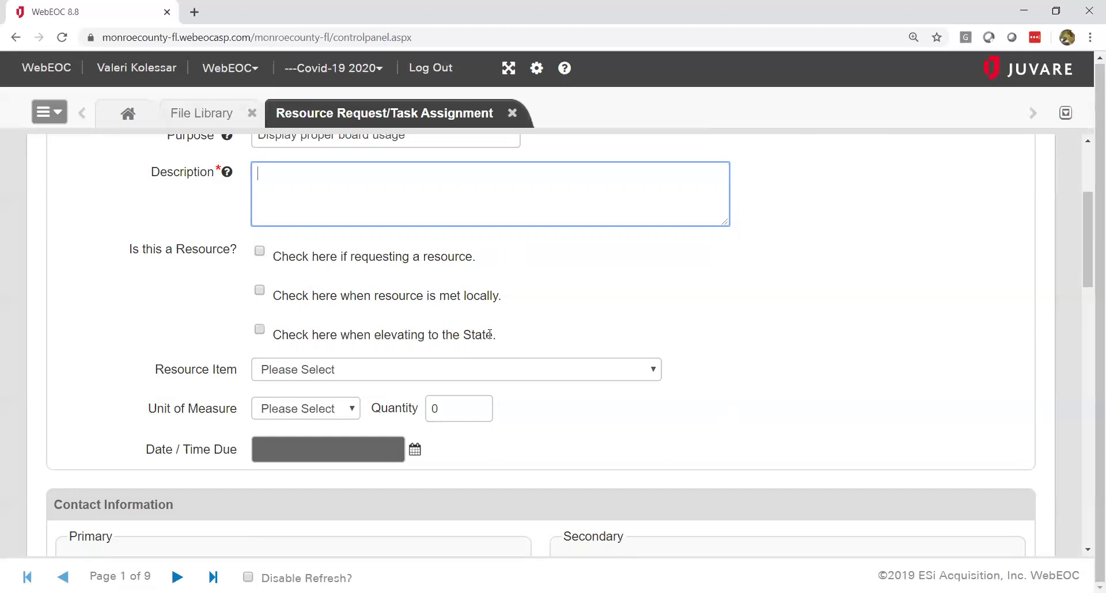
click(654, 371)
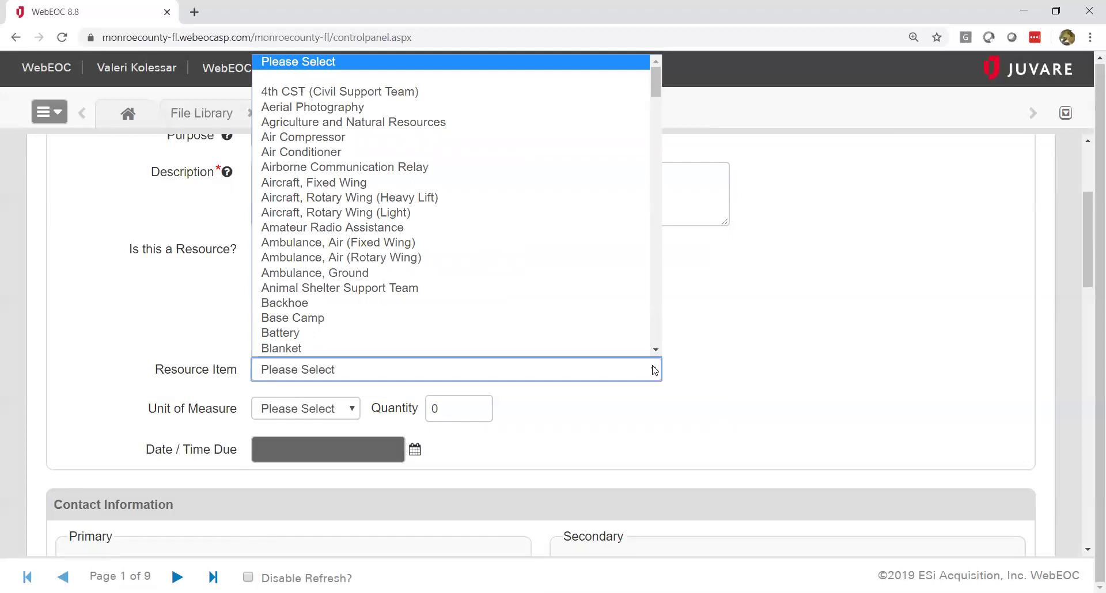
key(Down)
key(Down)
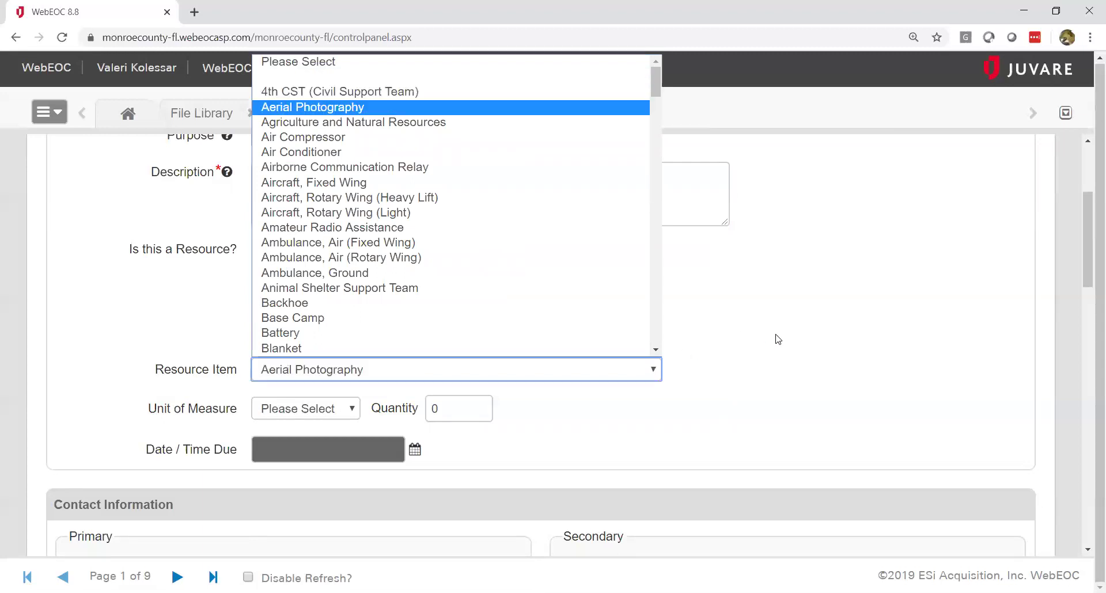
click(777, 338)
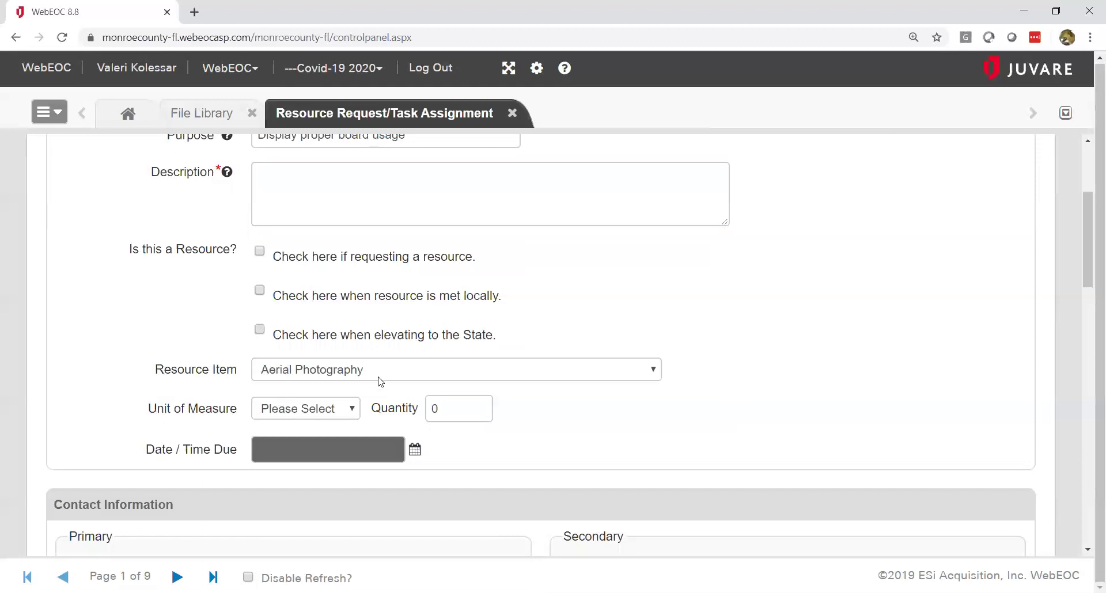
click(353, 410)
click(356, 414)
click(415, 453)
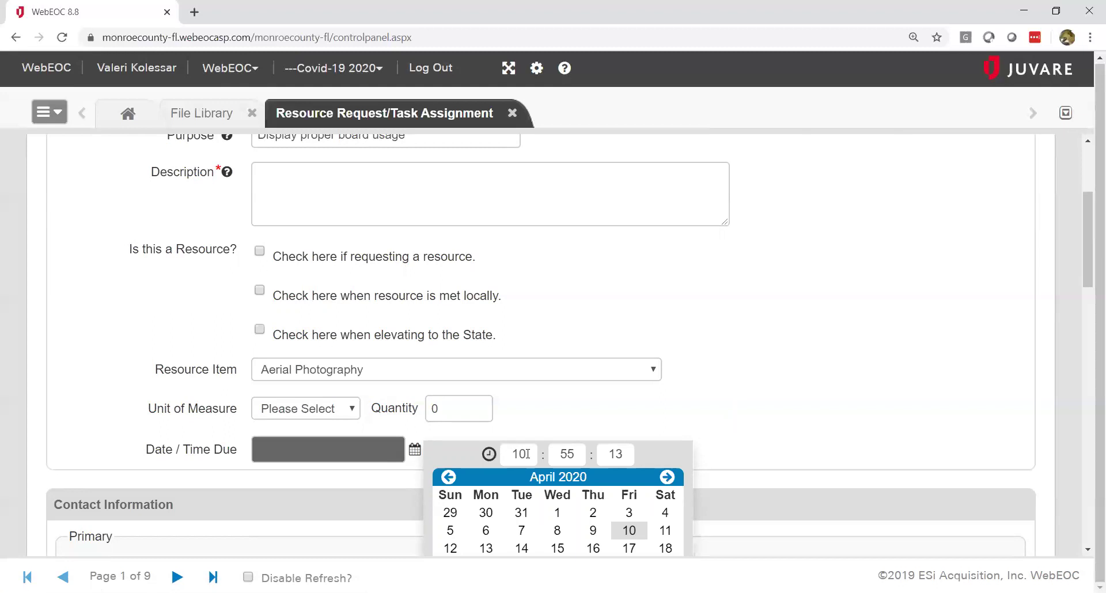
click(881, 432)
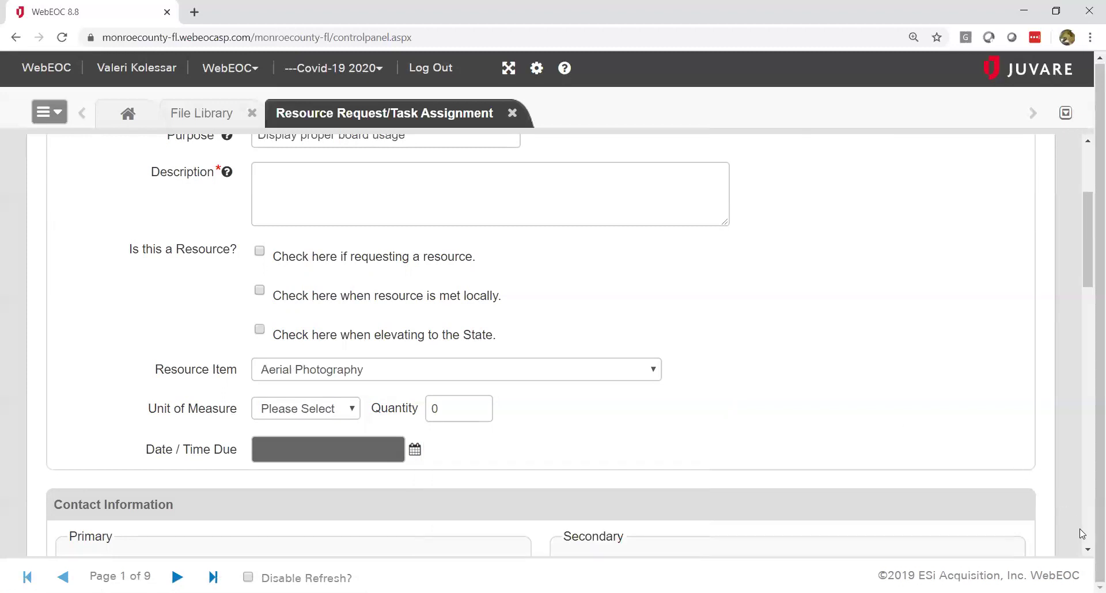
Step: Fill both the Primary and Secondary contacts with 'Use my contact info'
scroll(1089, 553, down, 5)
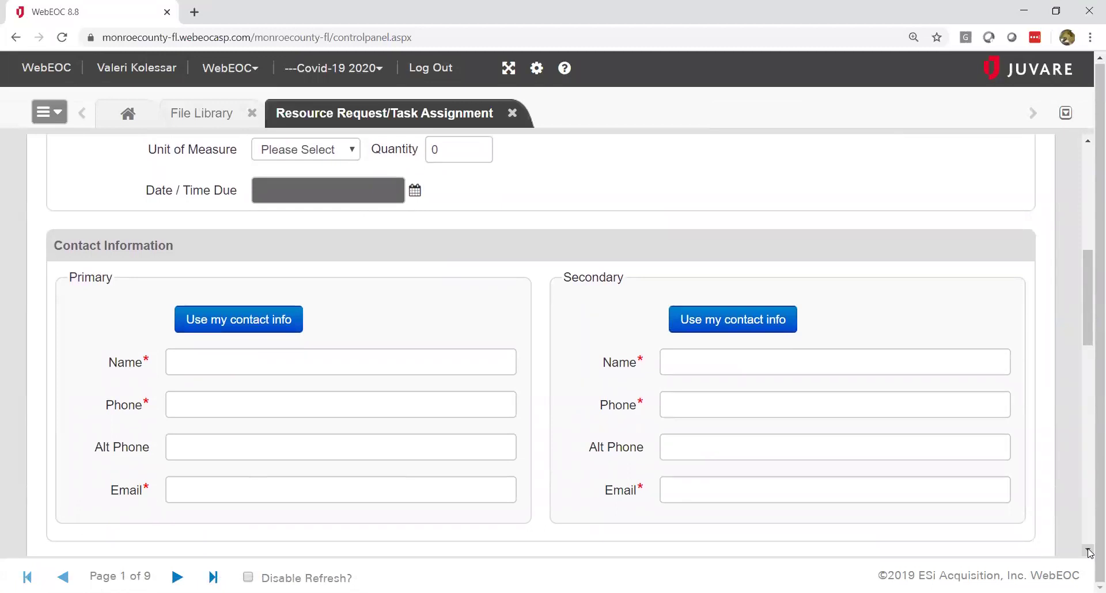
scroll(1089, 552, down, 2)
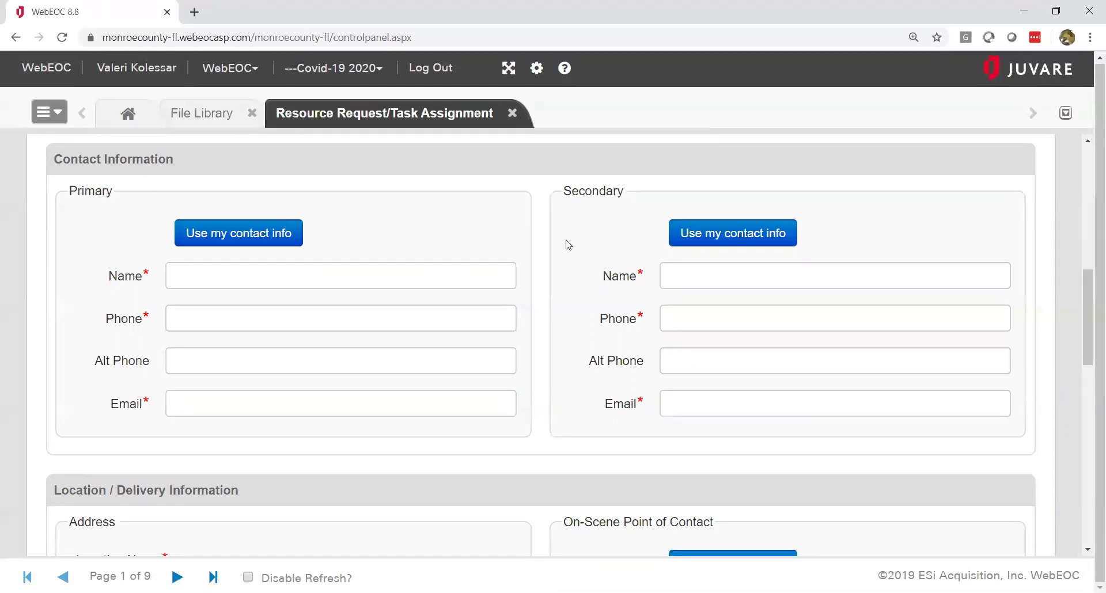
click(239, 237)
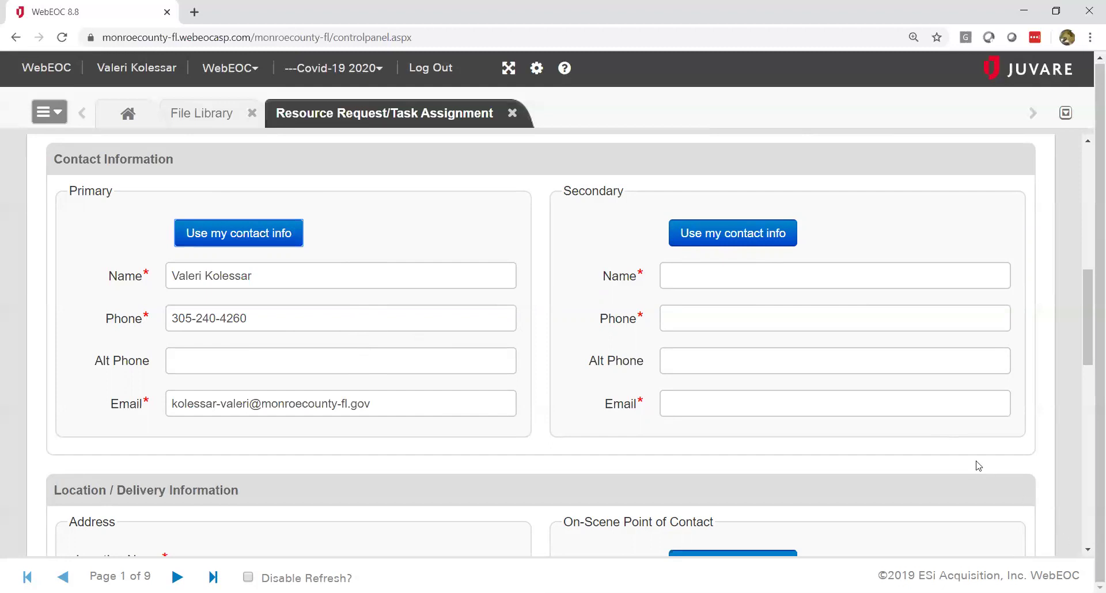
click(749, 234)
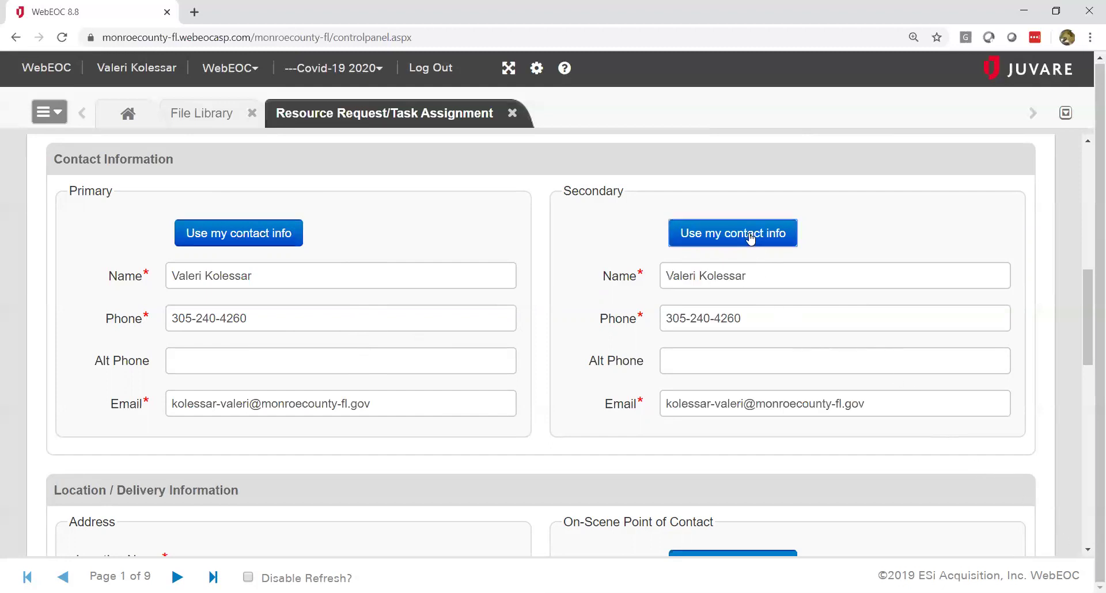
click(1088, 549)
Step: Set the location to MCEM HQ, 490 63rd Street Ocean, and show it on the map
scroll(1088, 549, down, 6)
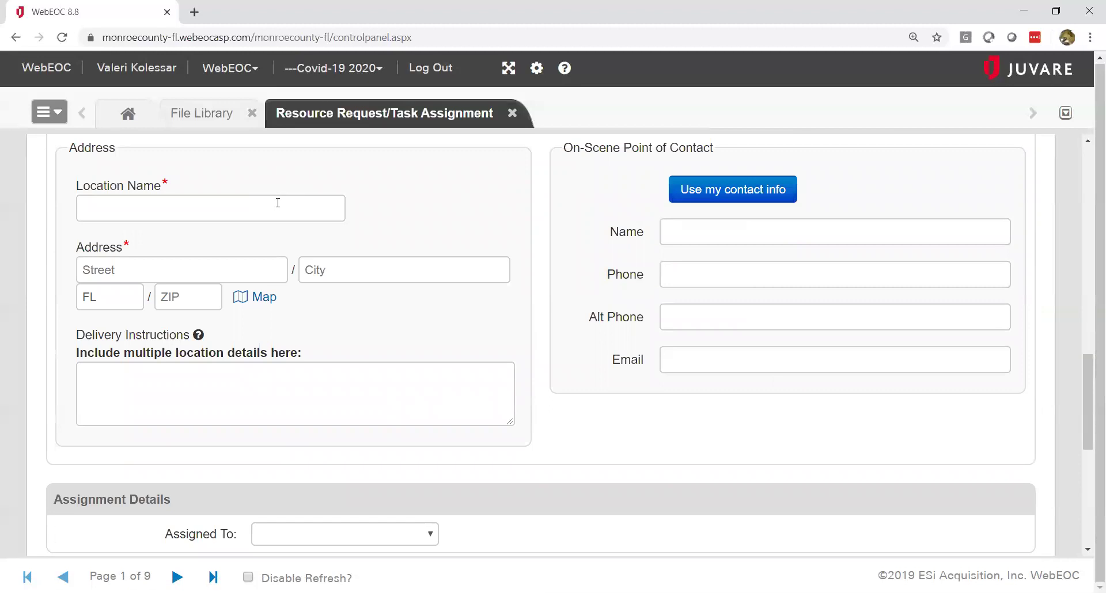
click(284, 209)
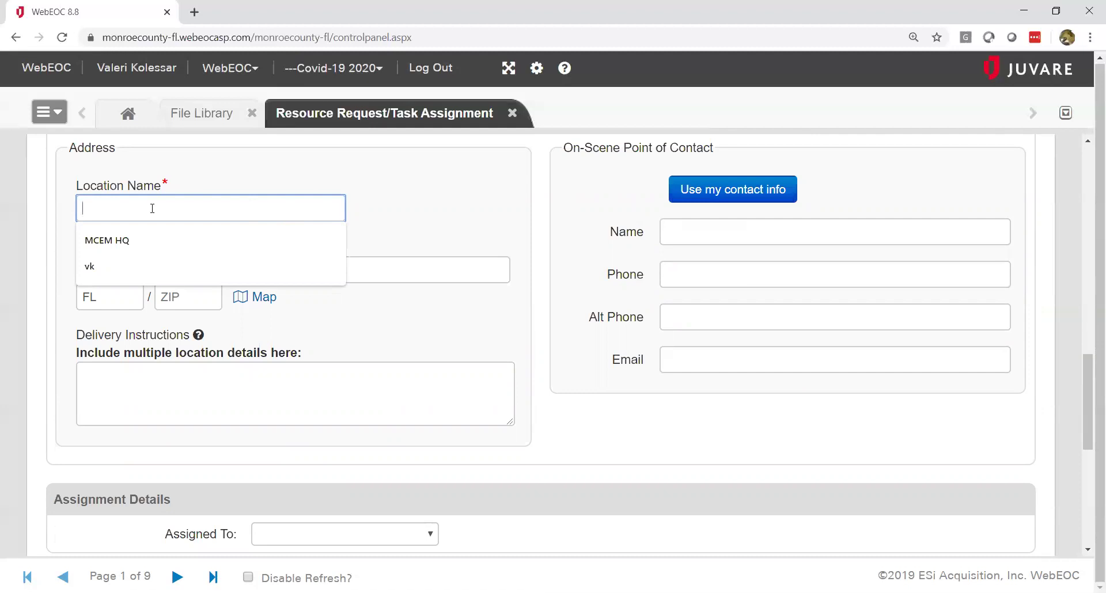
click(135, 241)
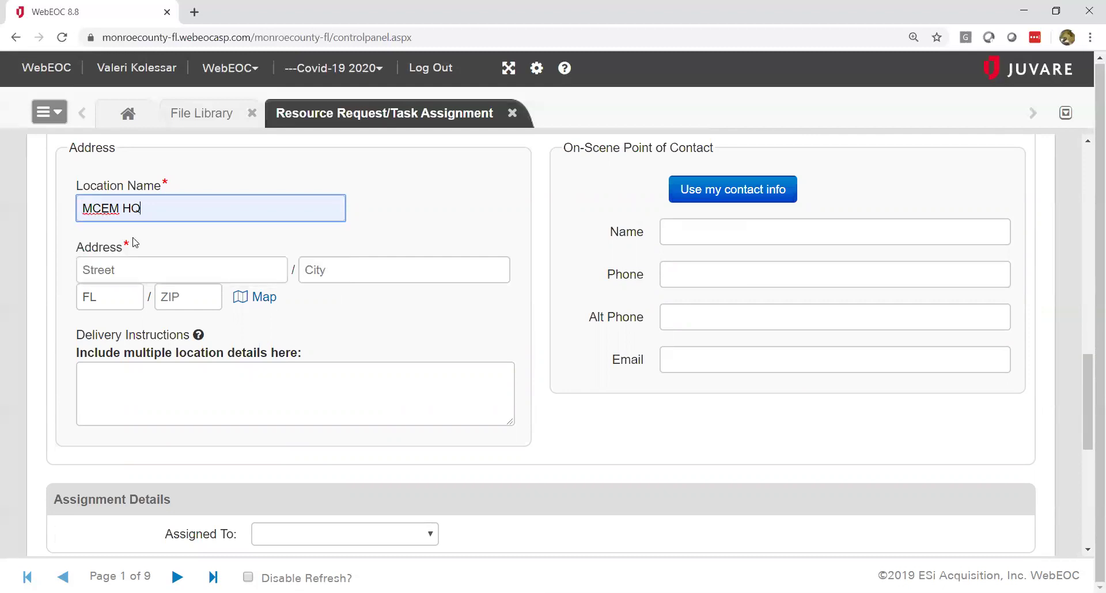
click(157, 264)
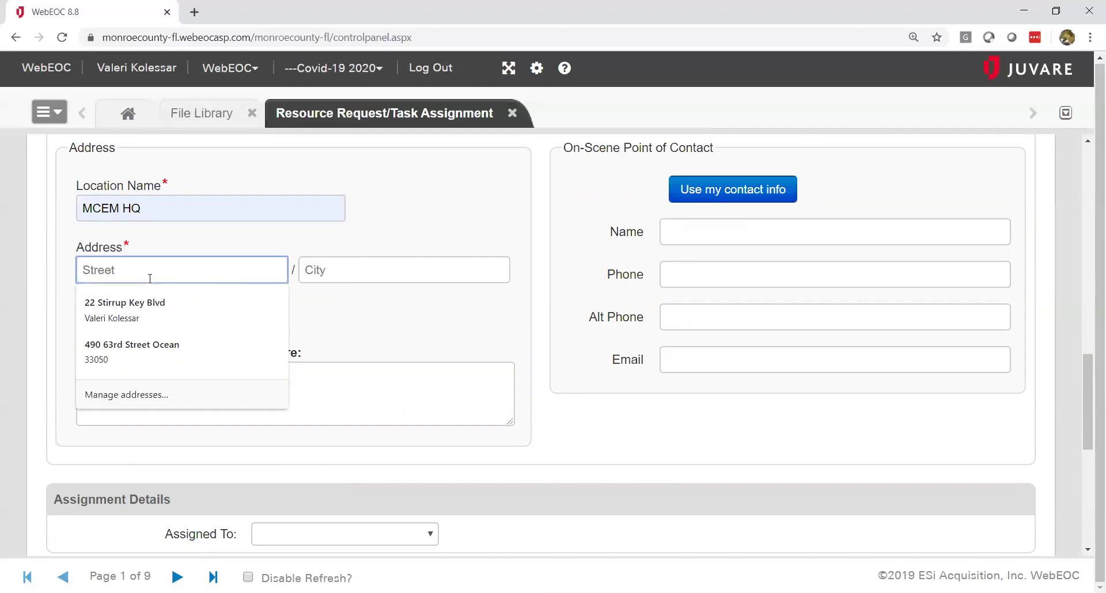
click(152, 346)
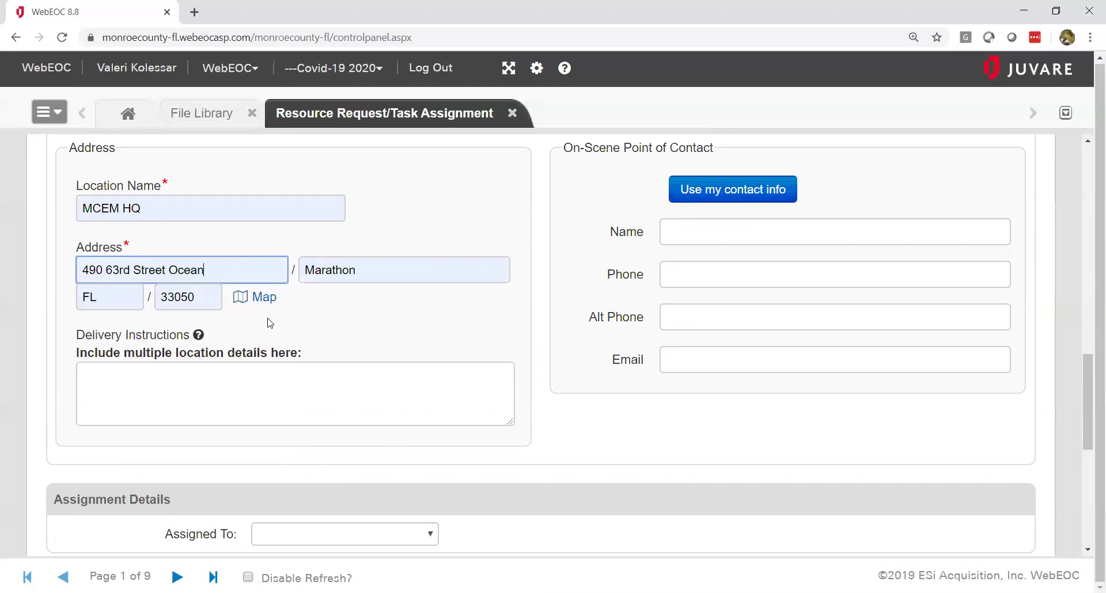
click(259, 301)
click(260, 298)
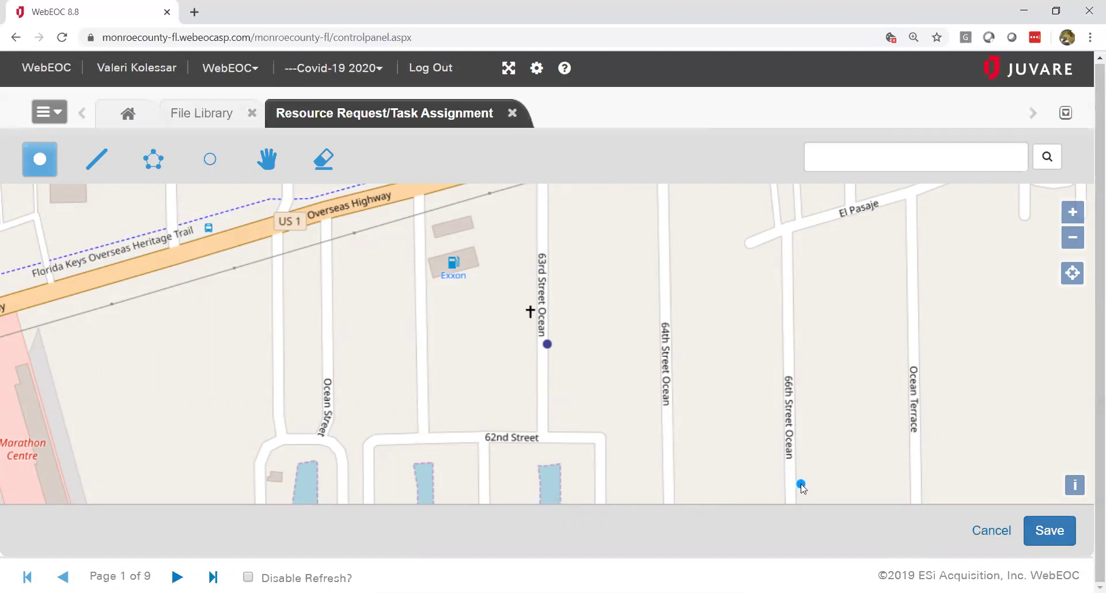
click(1047, 532)
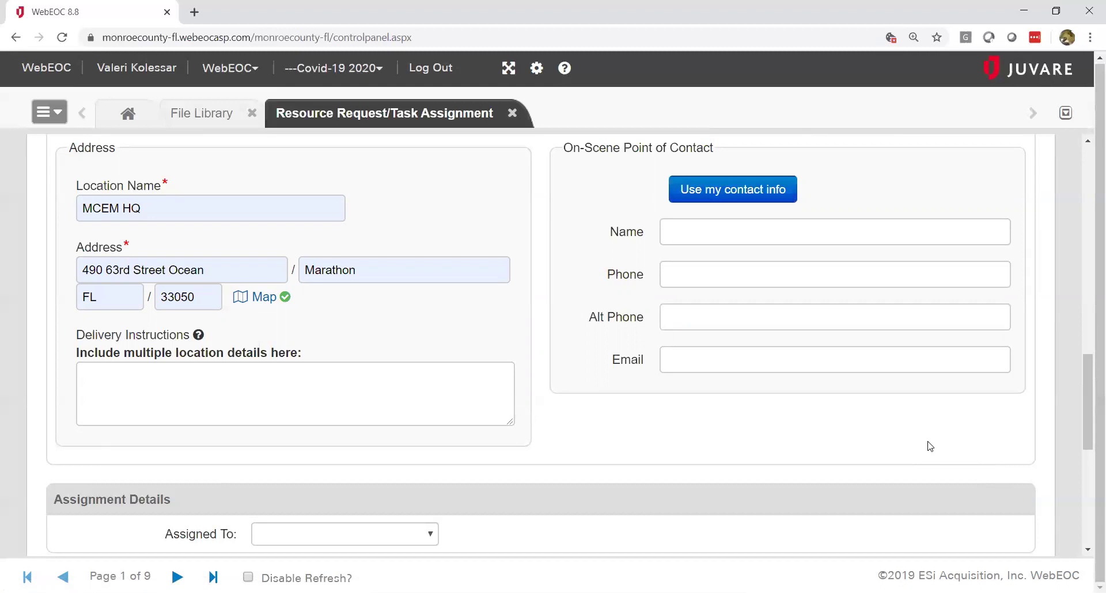
click(483, 398)
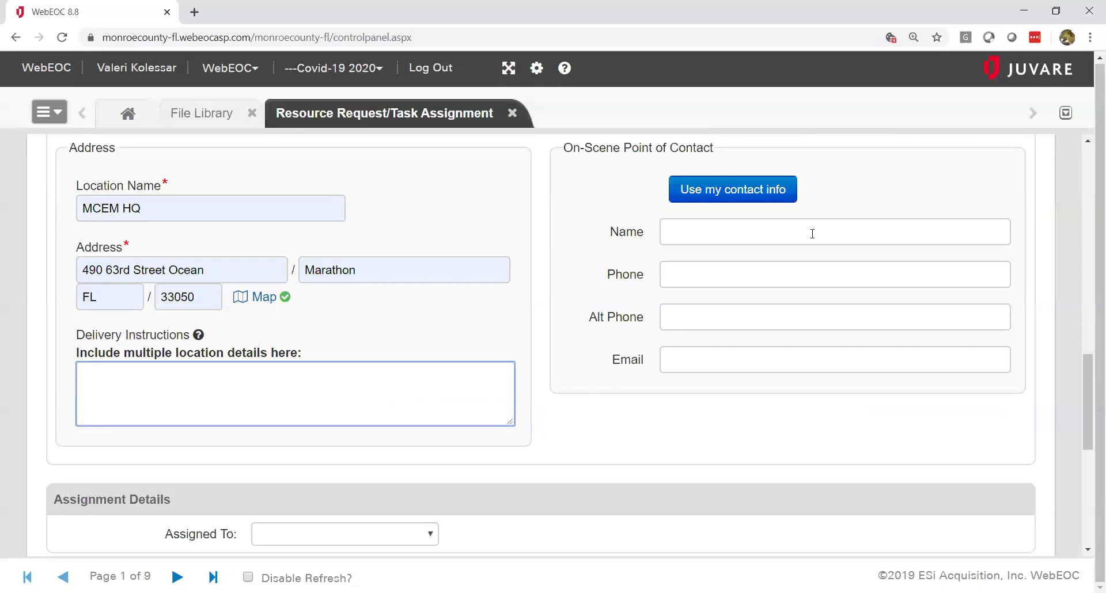
Step: Fill the On-Scene Point of Contact with the user's own contact details via 'Use my contact info'
click(726, 196)
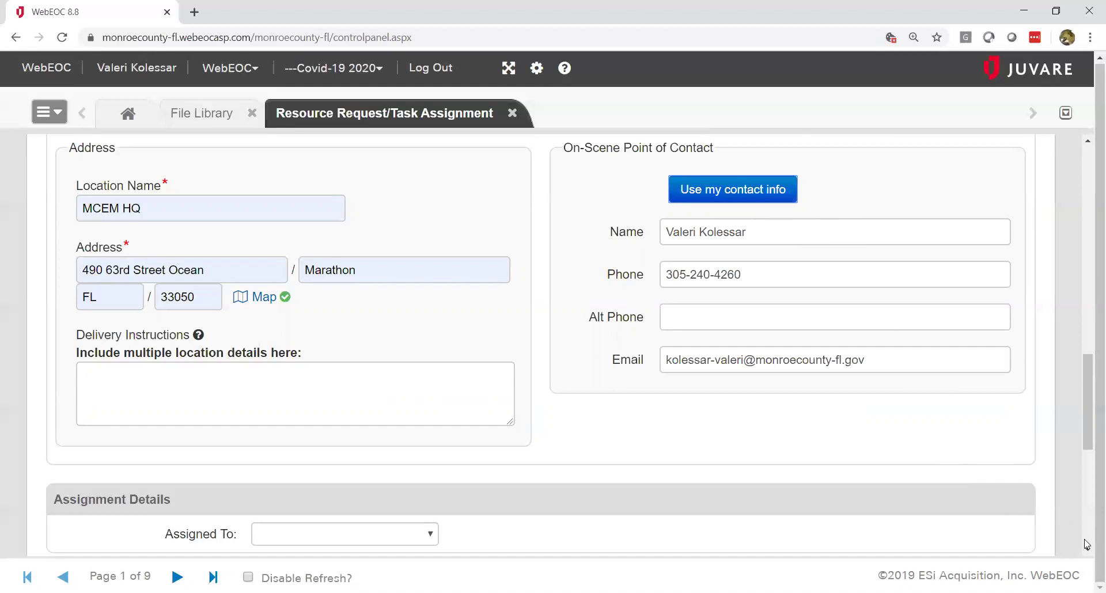
Step: Set Assigned To to MC Operations Section Chief in Assignment Details, then scroll to the Cancel/Save bar
scroll(1088, 553, down, 4)
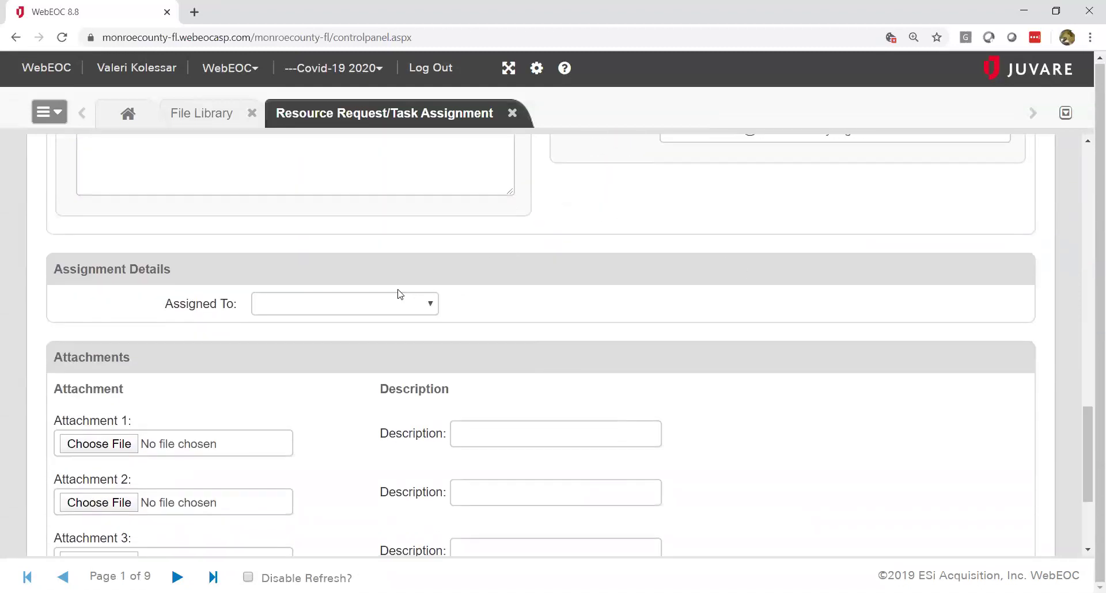
click(428, 310)
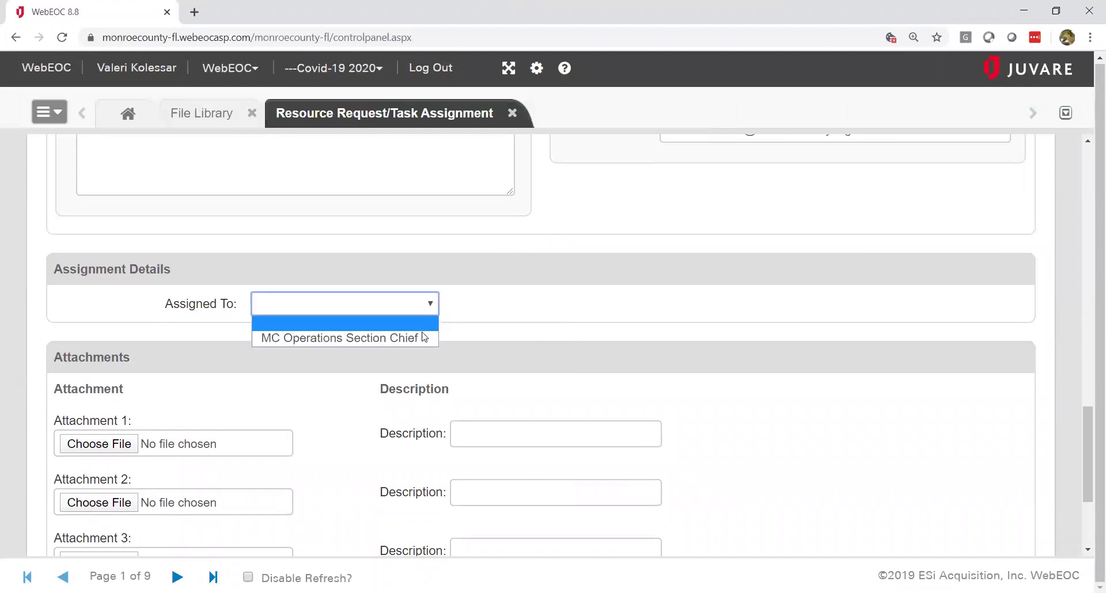
click(422, 330)
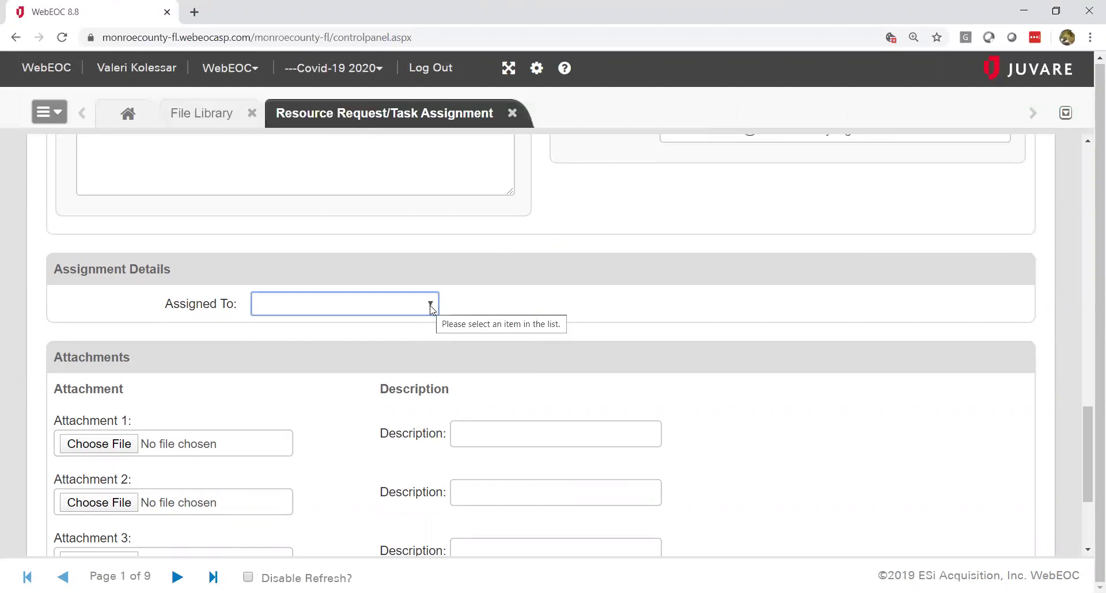
click(430, 306)
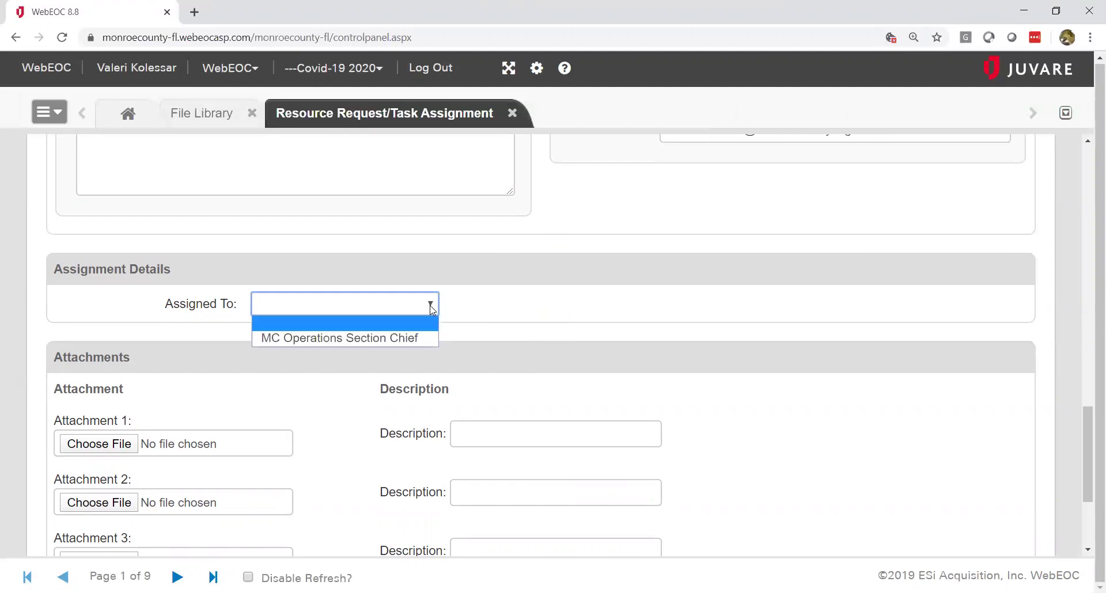
click(414, 335)
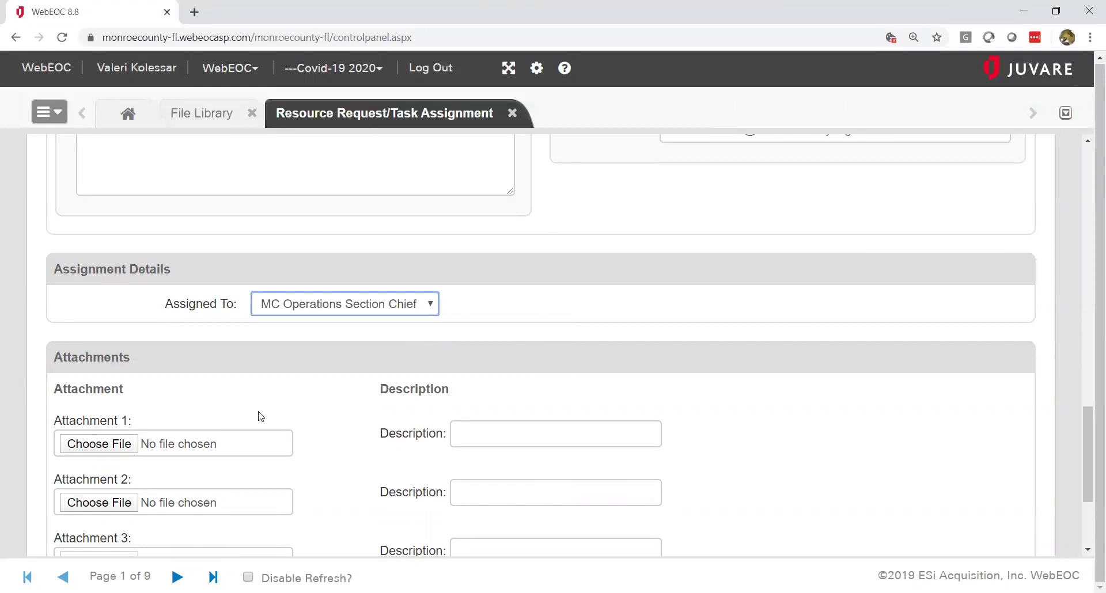
click(1087, 550)
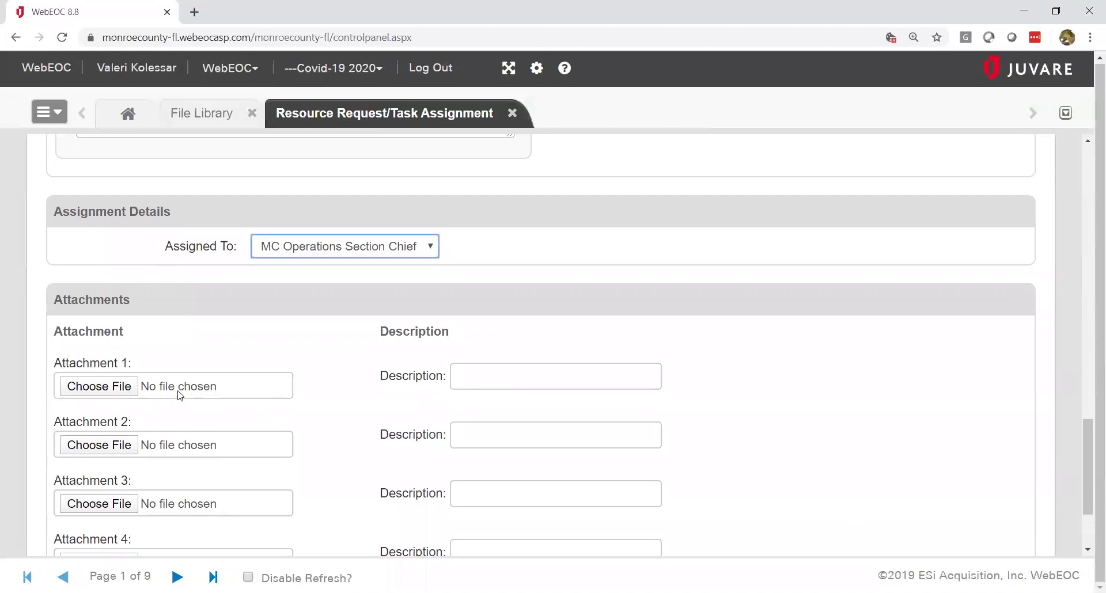
click(1089, 554)
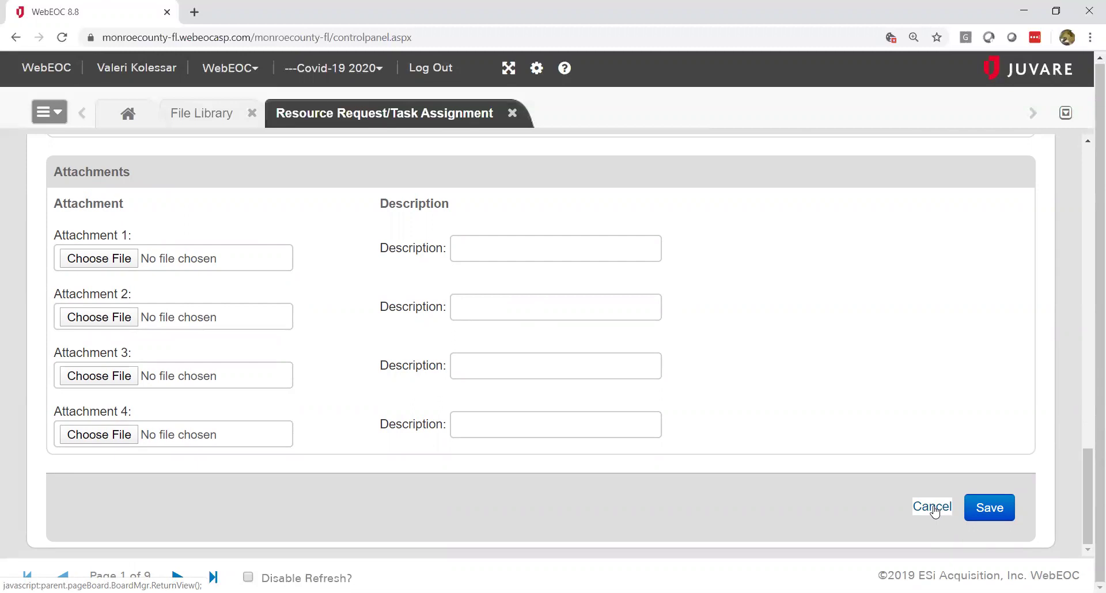
click(932, 507)
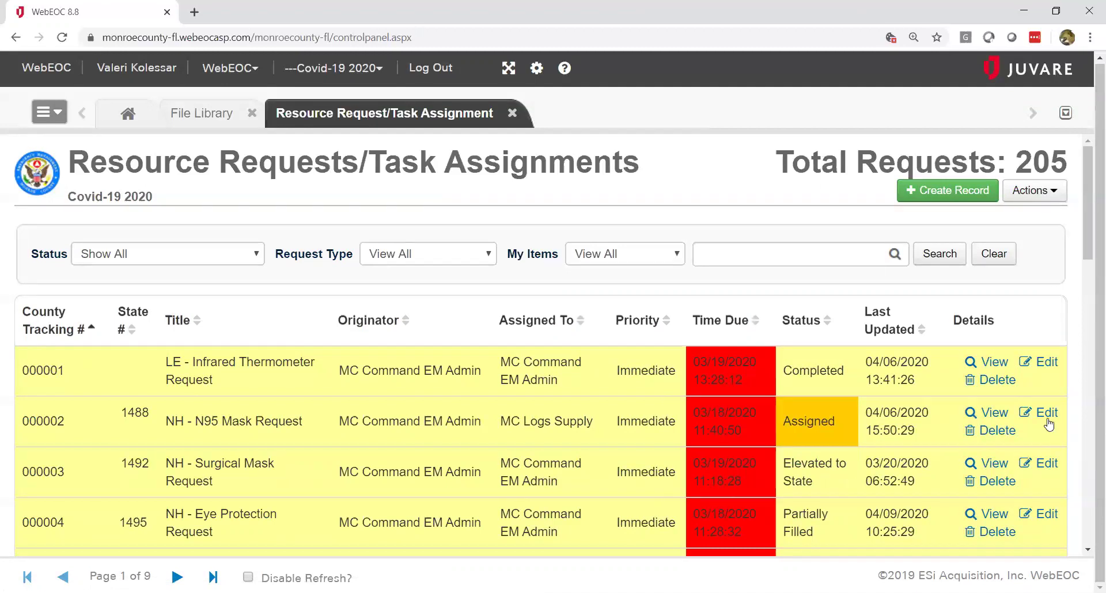
click(1046, 413)
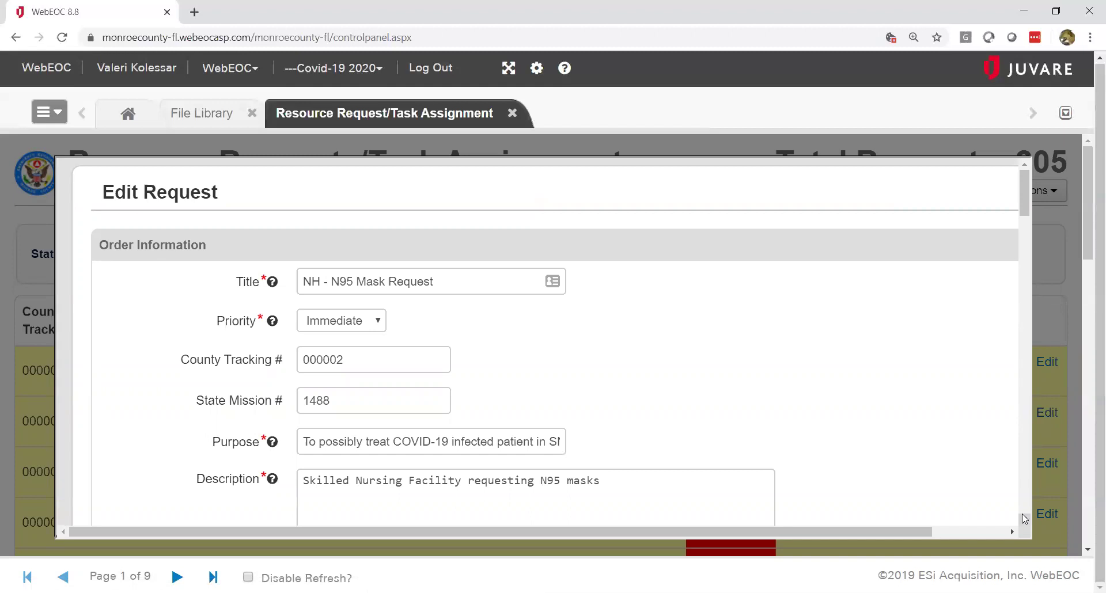
scroll(1025, 520, down, 4)
scroll(1025, 519, down, 4)
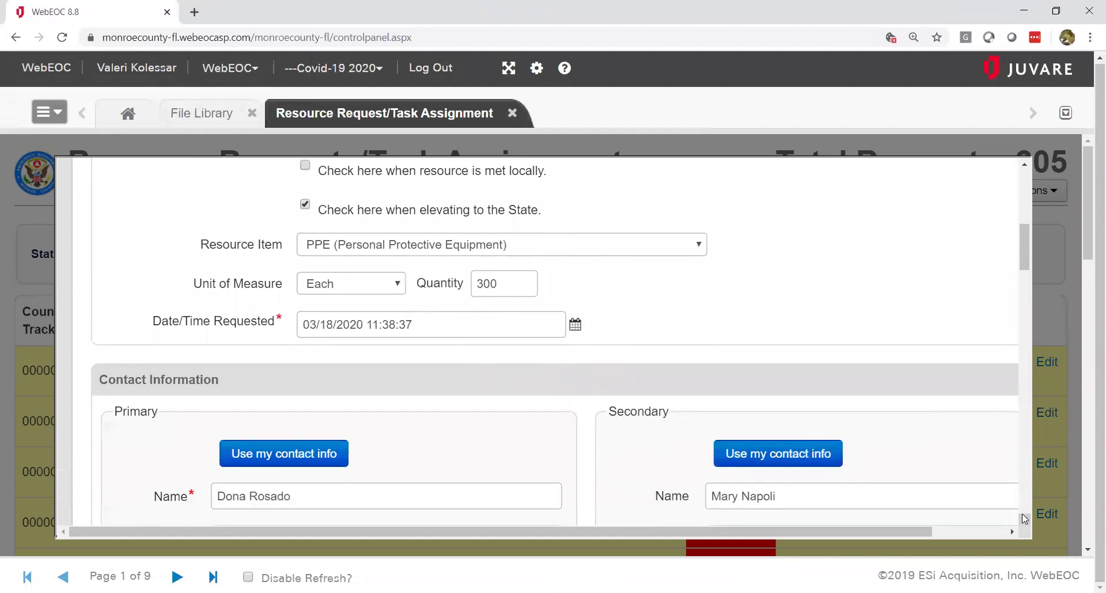
scroll(1024, 519, down, 5)
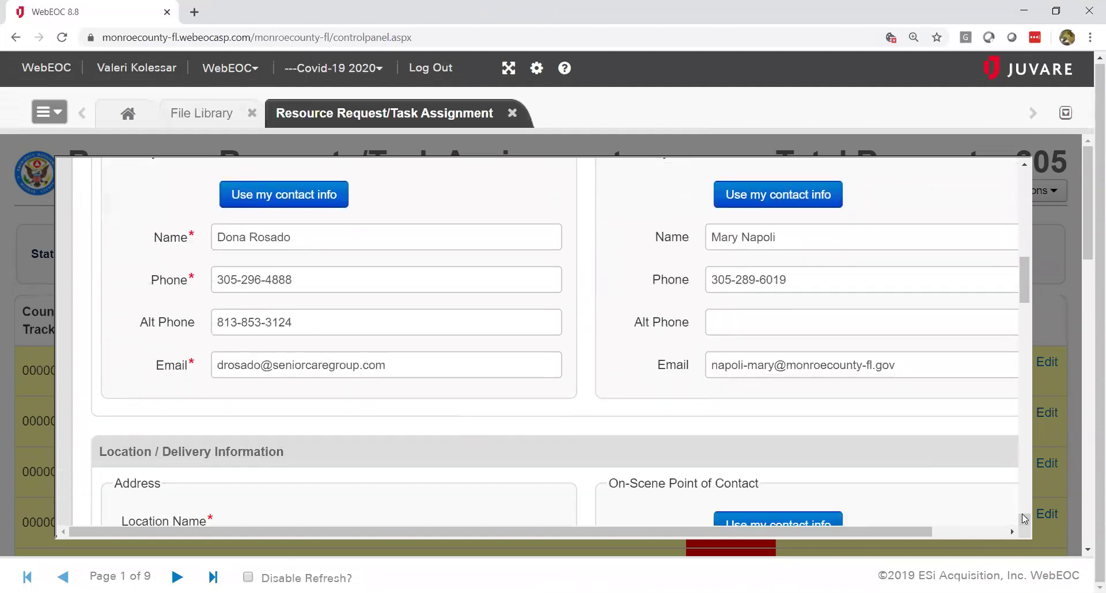
scroll(1024, 519, down, 12)
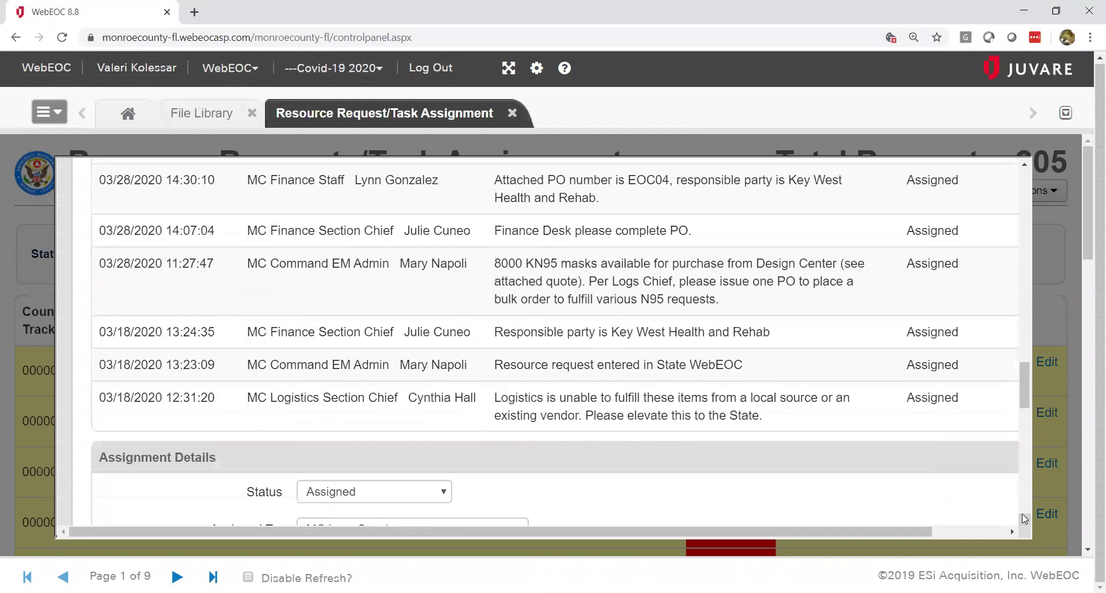
scroll(1024, 520, down, 5)
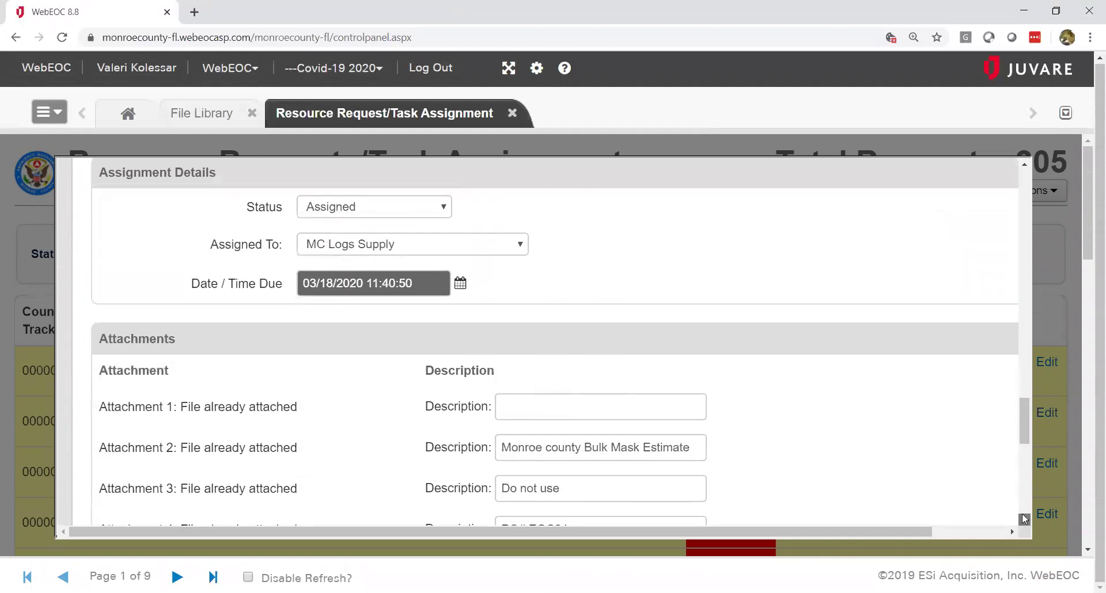
scroll(1024, 520, down, 2)
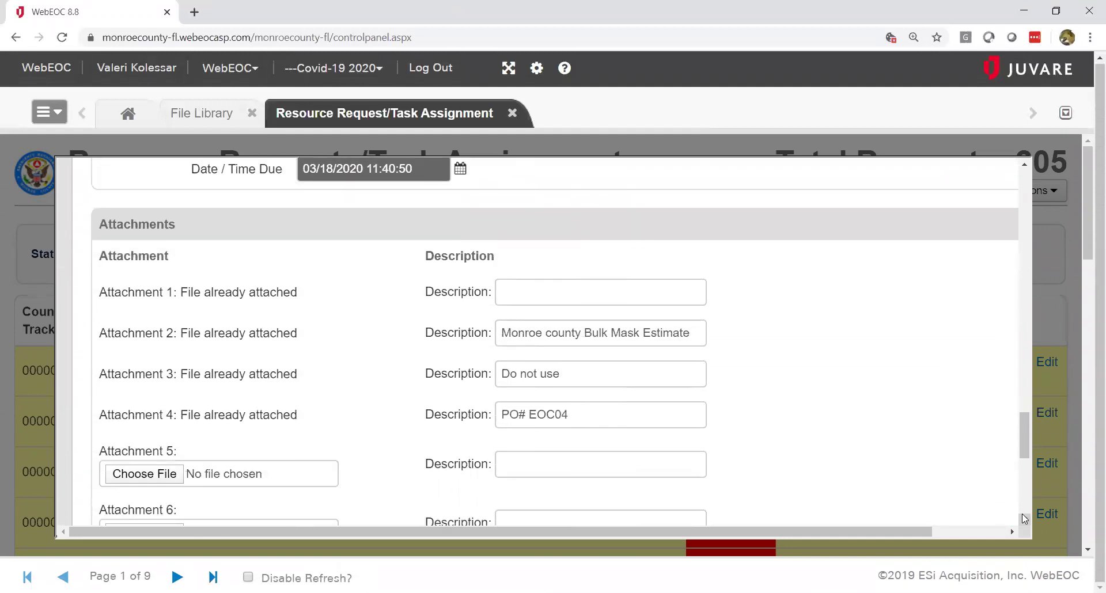
scroll(1025, 519, down, 7)
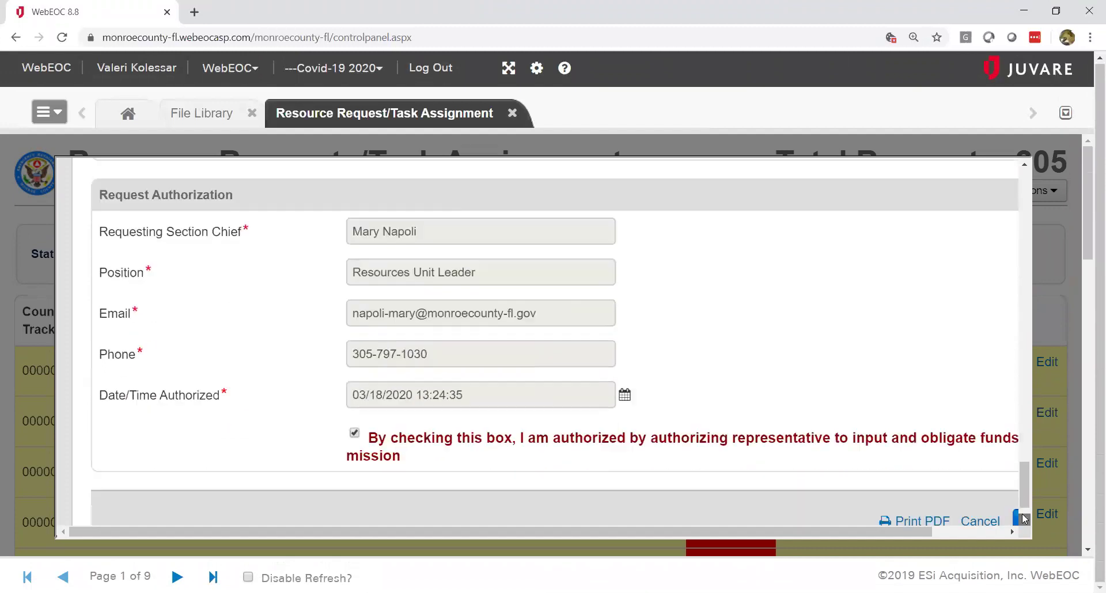
scroll(1025, 519, down, 1)
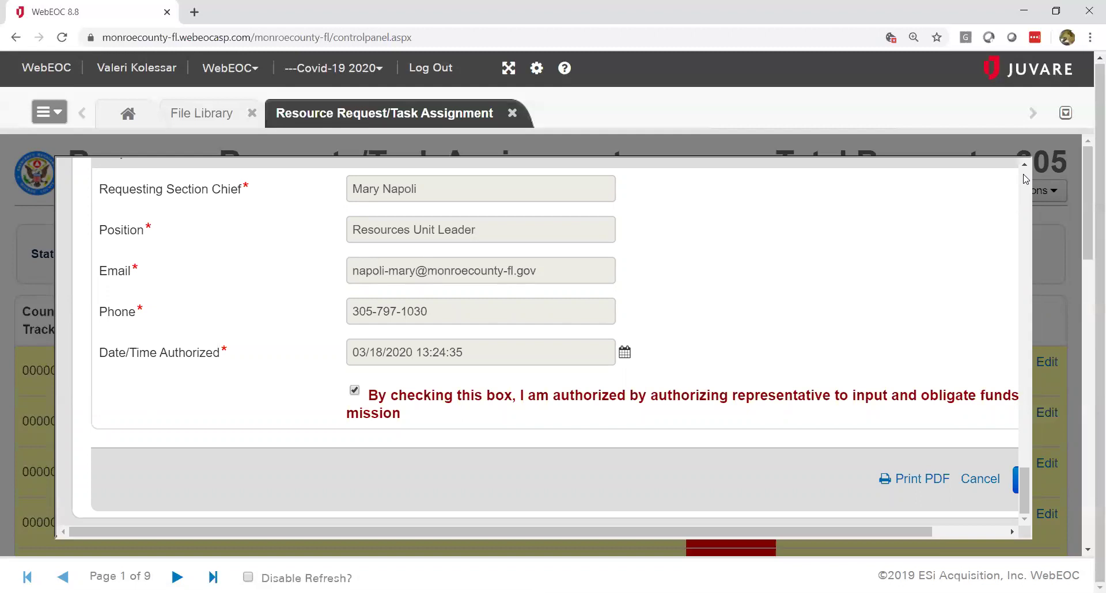
scroll(1026, 180, up, 5)
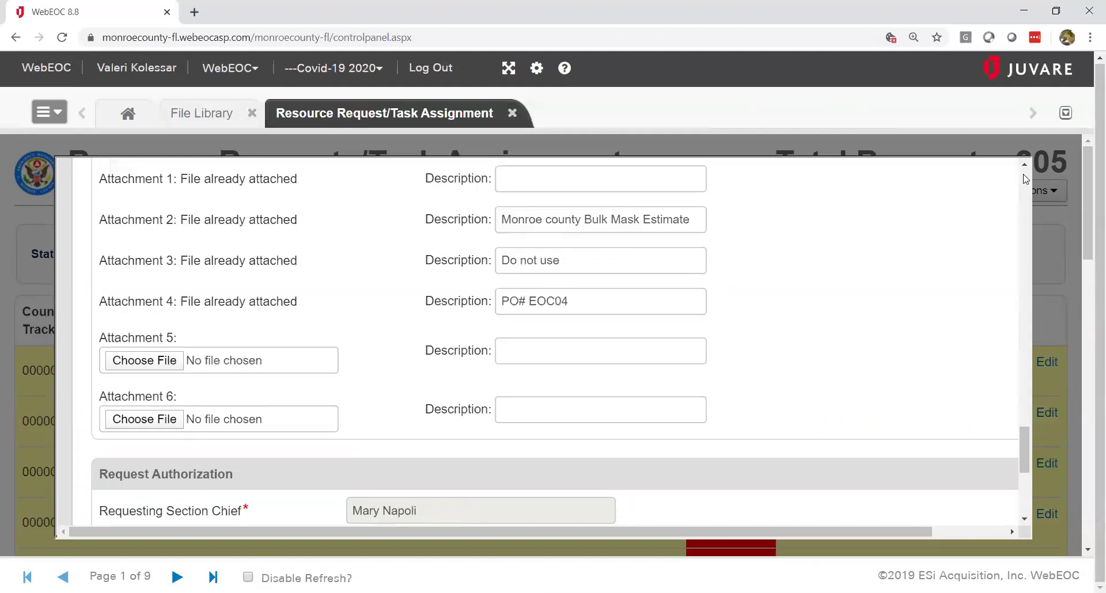
scroll(1026, 180, up, 5)
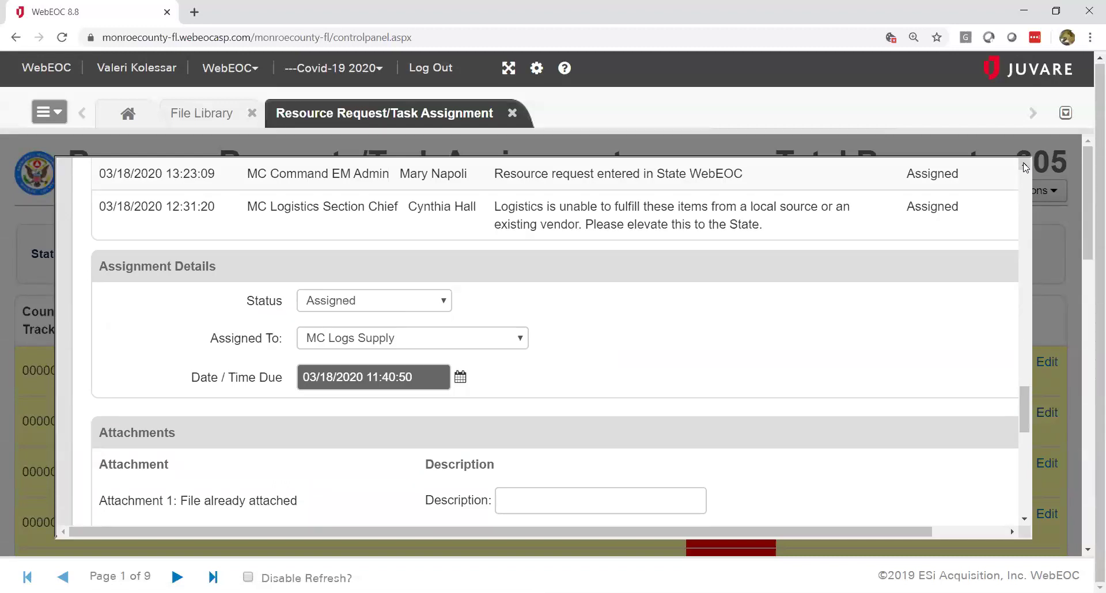
scroll(1026, 168, up, 4)
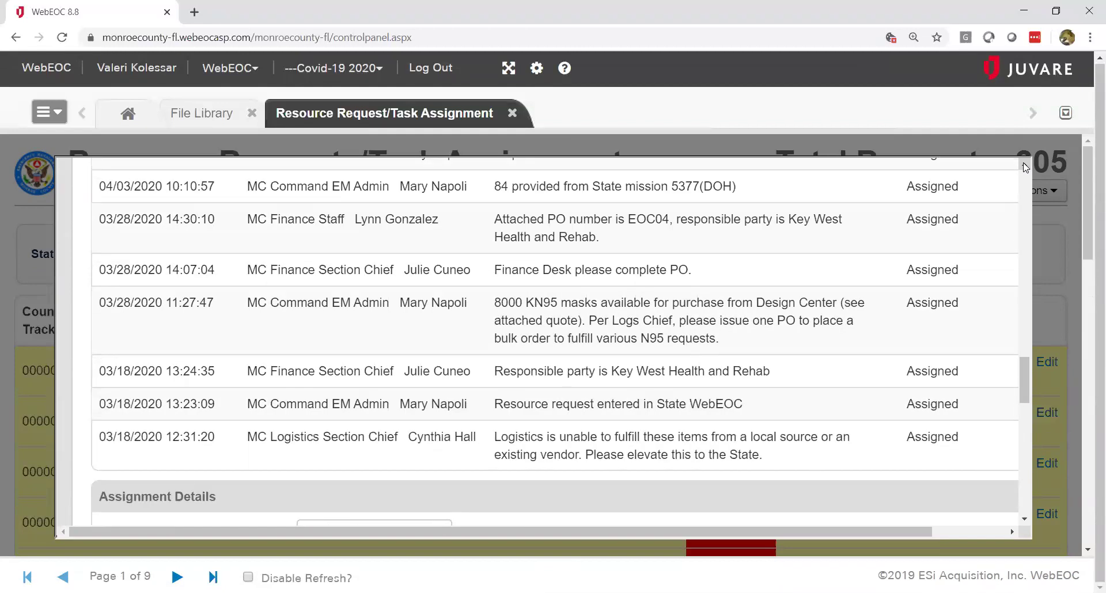
scroll(1026, 168, up, 1)
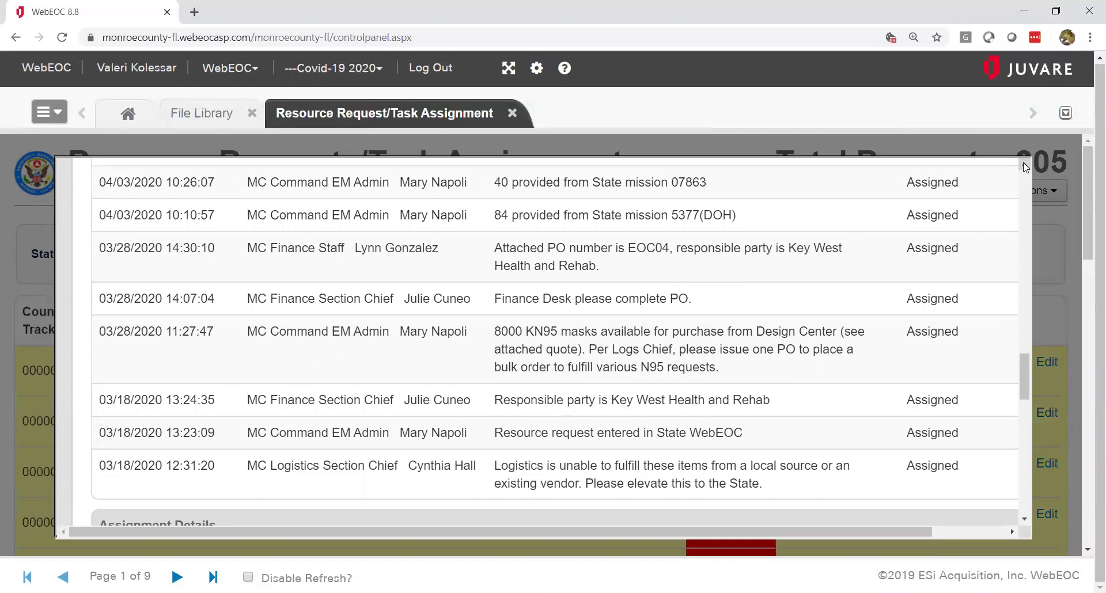
scroll(1026, 168, up, 1)
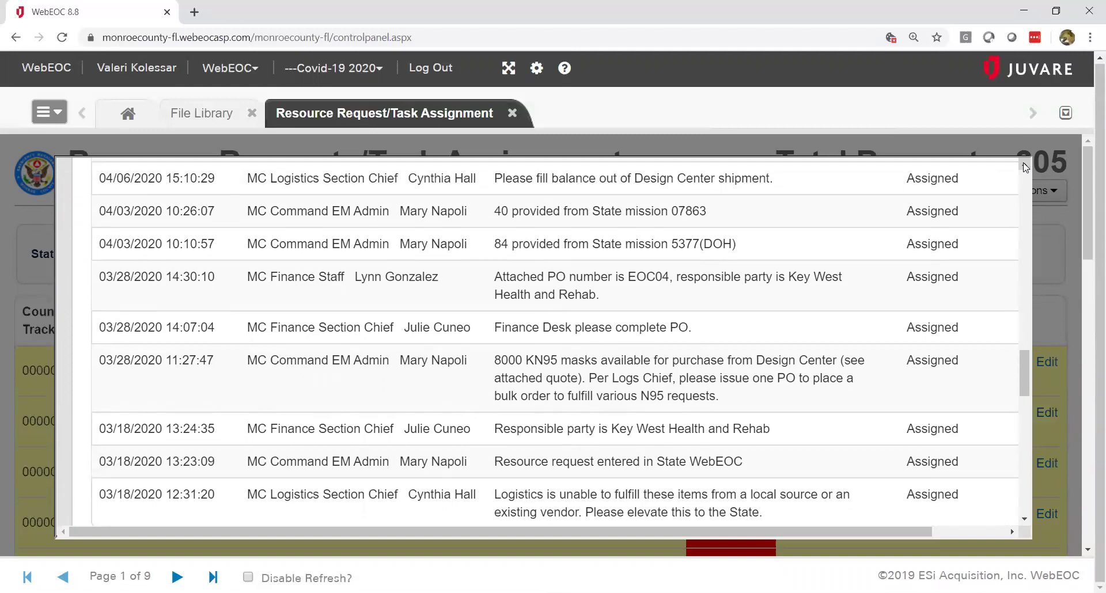
scroll(1025, 168, up, 1)
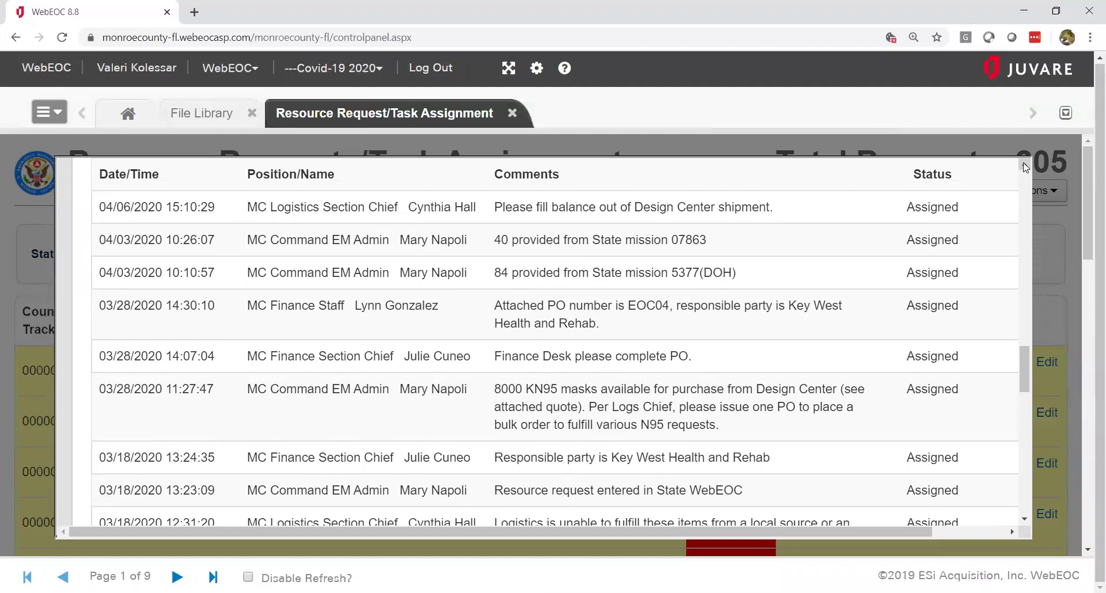
scroll(1025, 167, up, 10)
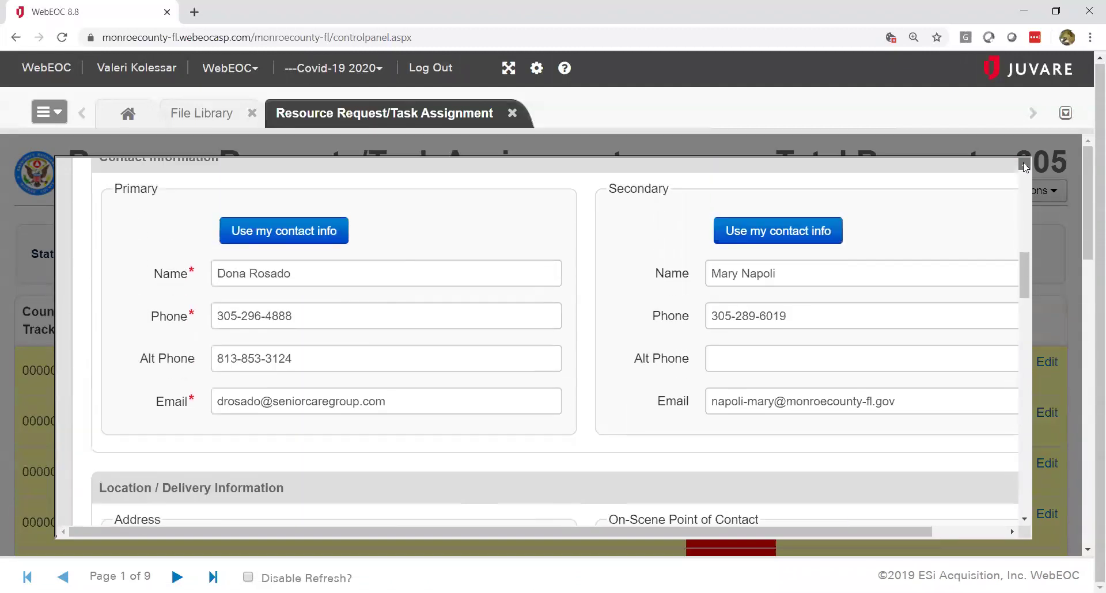
scroll(1026, 168, up, 15)
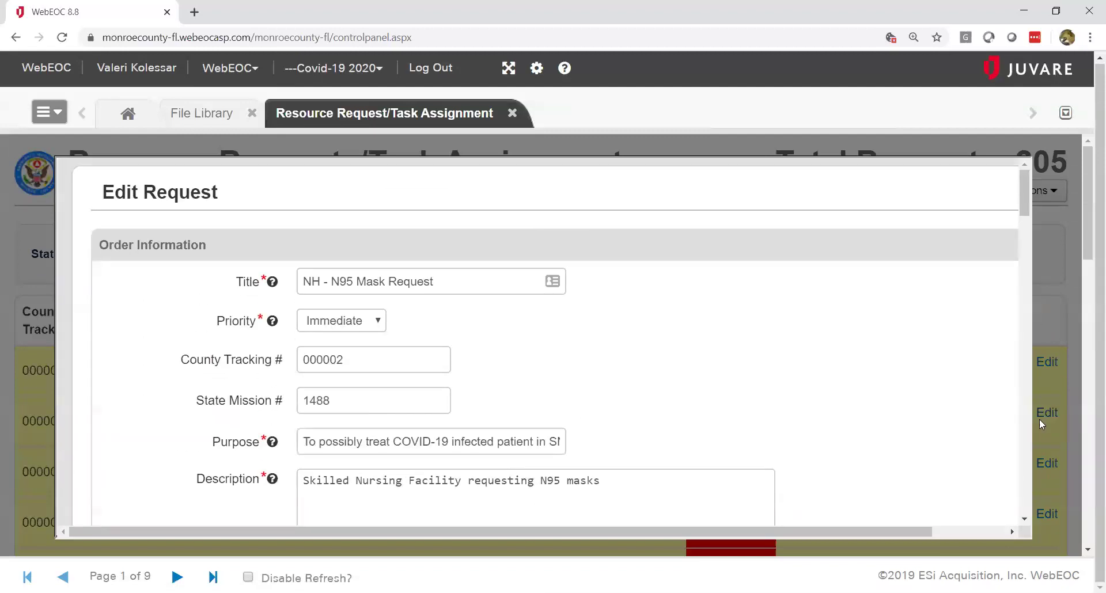
scroll(1028, 501, down, 20)
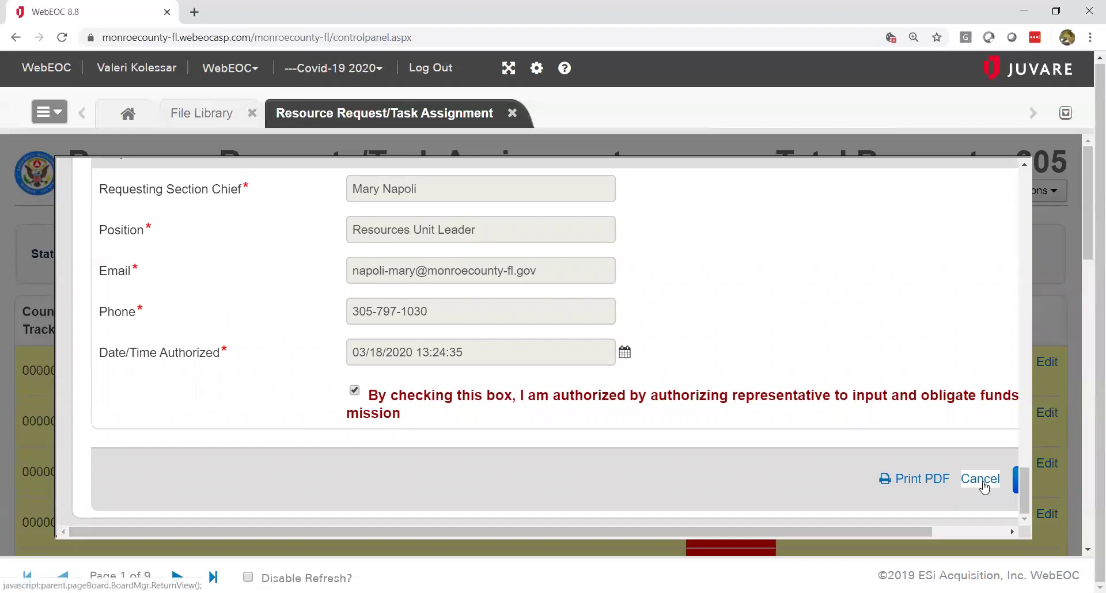
Step: Cancel the N95 Mask Request edit without saving and keep the request list on View All
click(980, 479)
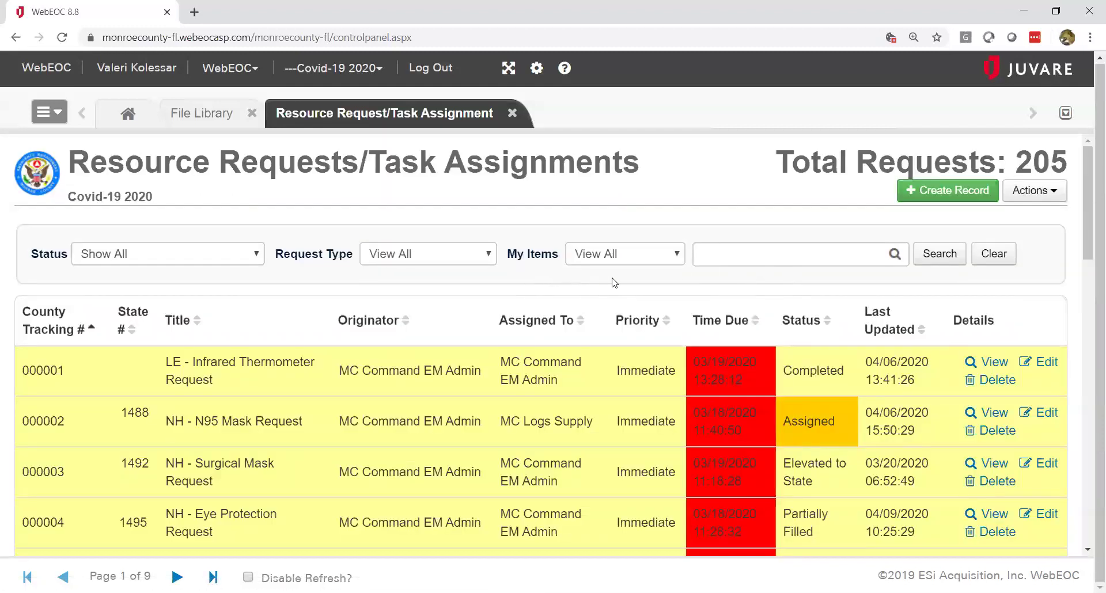
click(681, 257)
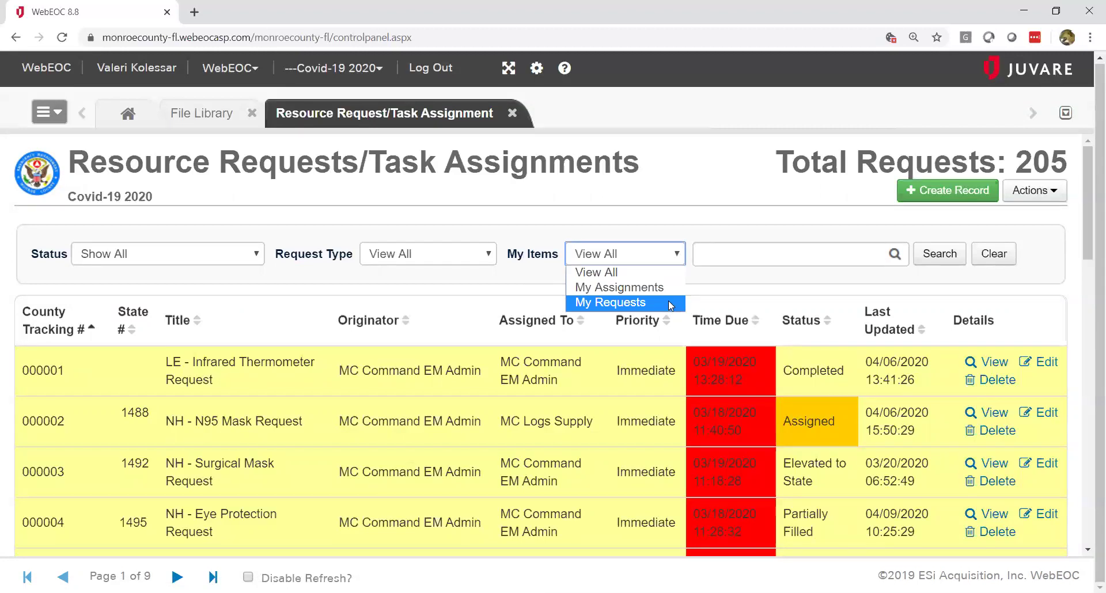
click(768, 281)
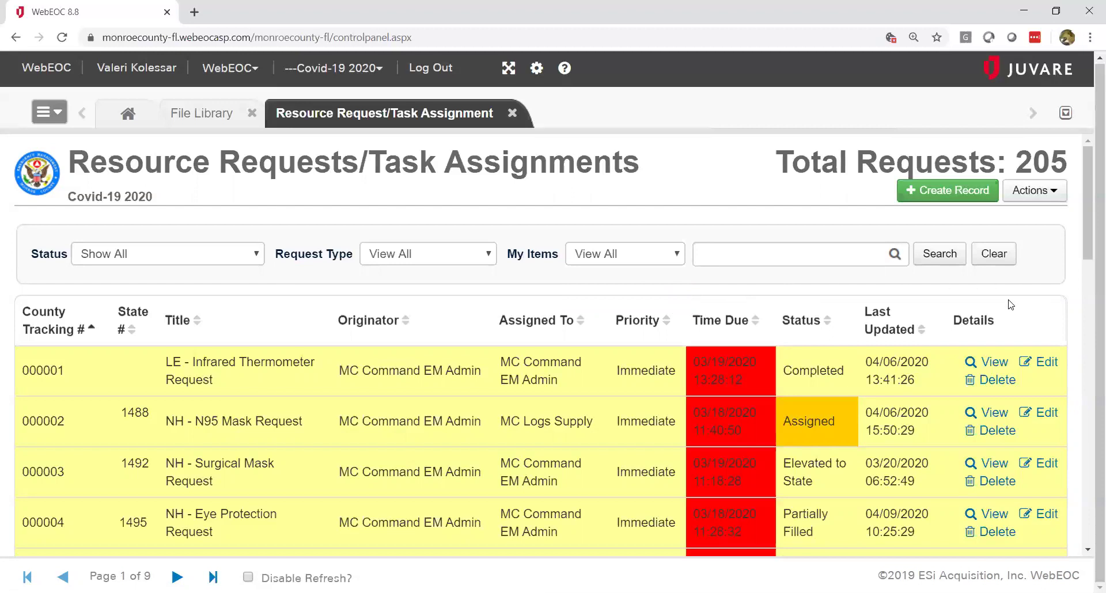
click(994, 416)
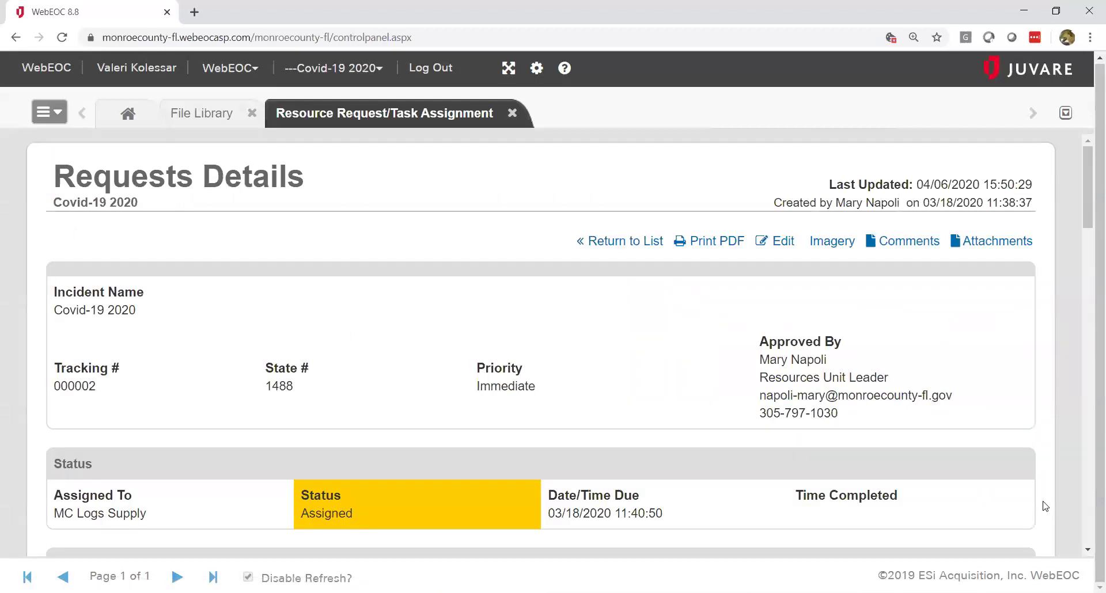
click(1087, 550)
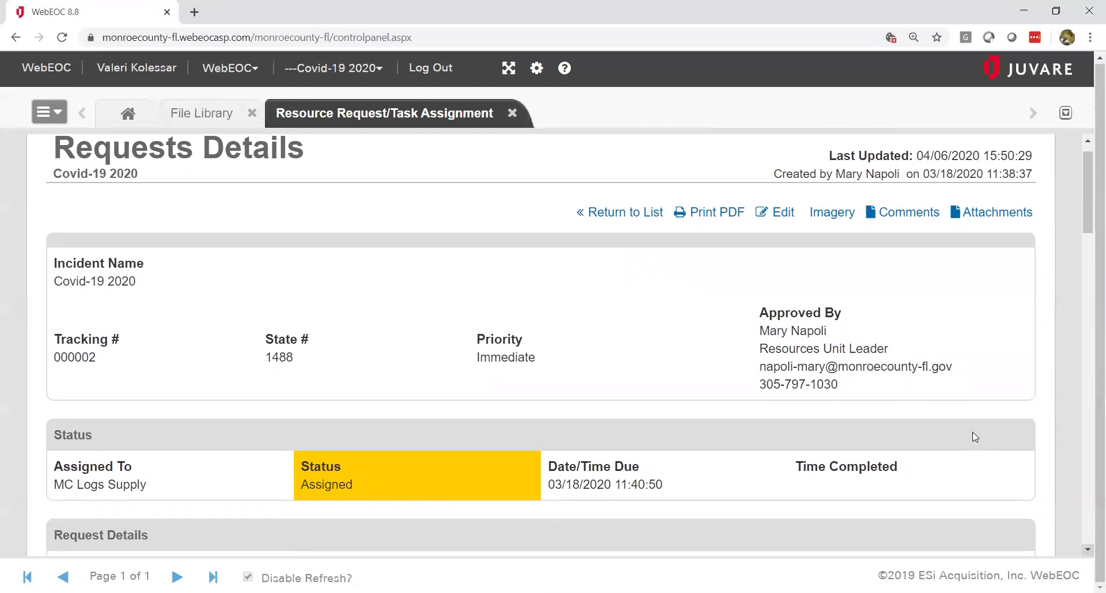
click(829, 214)
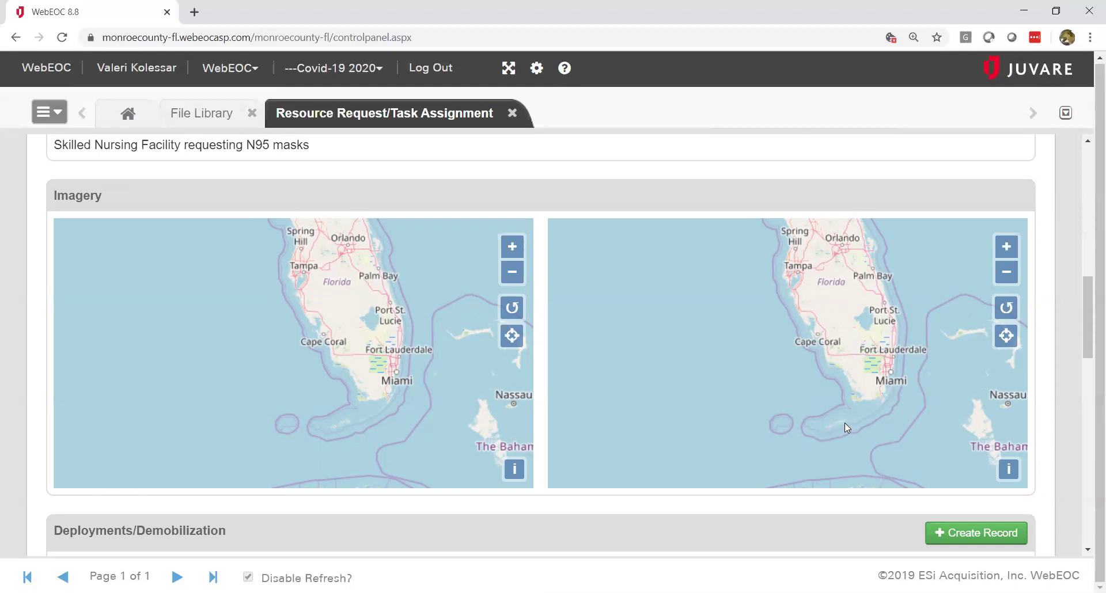
click(1086, 143)
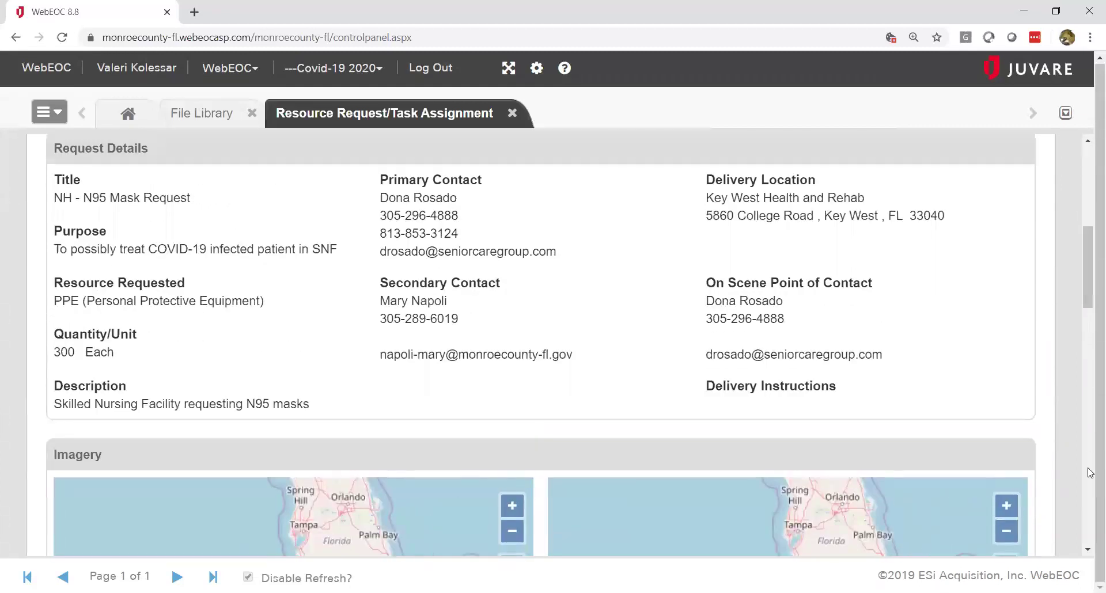
click(1088, 550)
drag(1088, 552, 1089, 552)
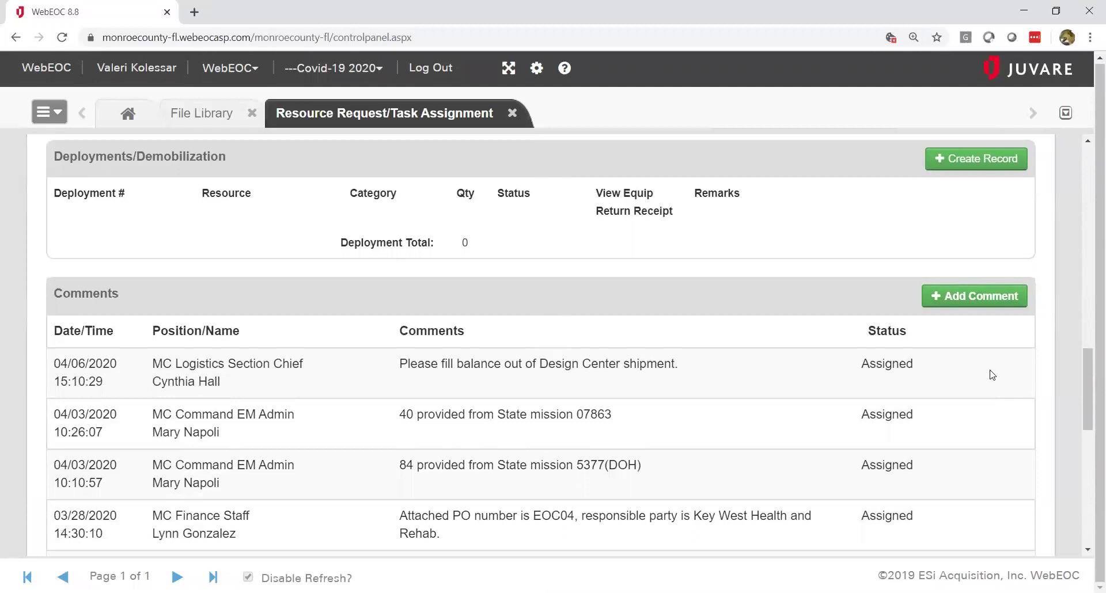
drag(1087, 552, 1088, 552)
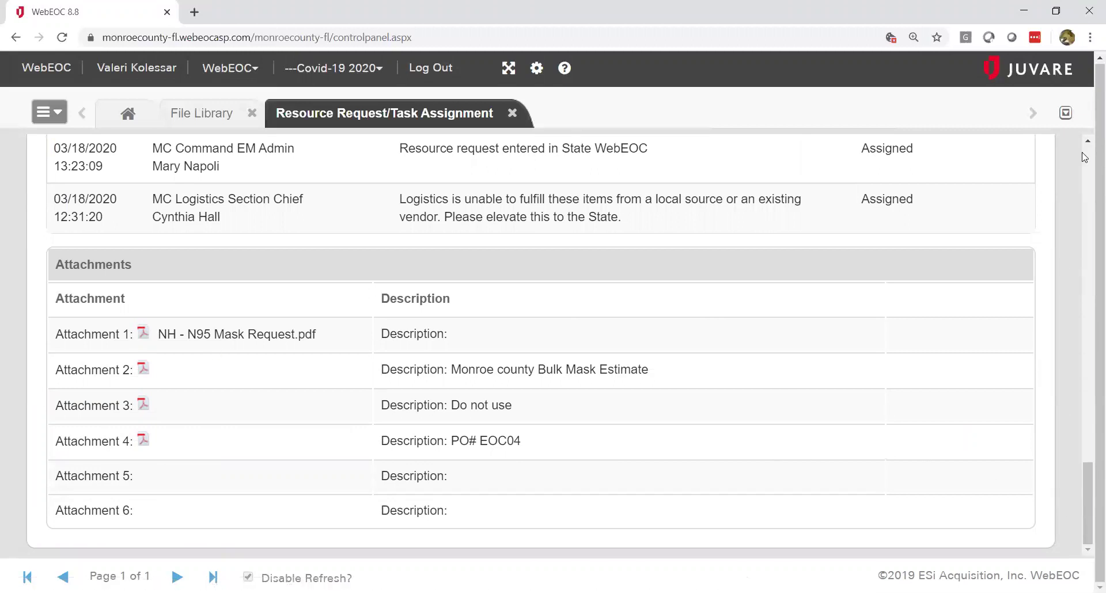
scroll(1090, 157, up, 20)
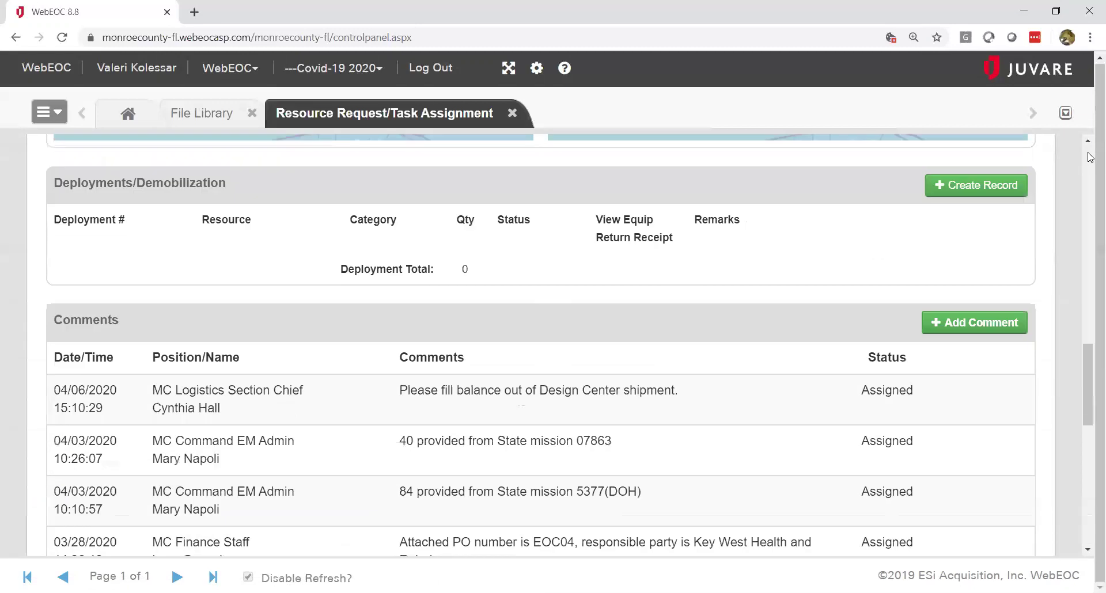
scroll(1091, 157, up, 3)
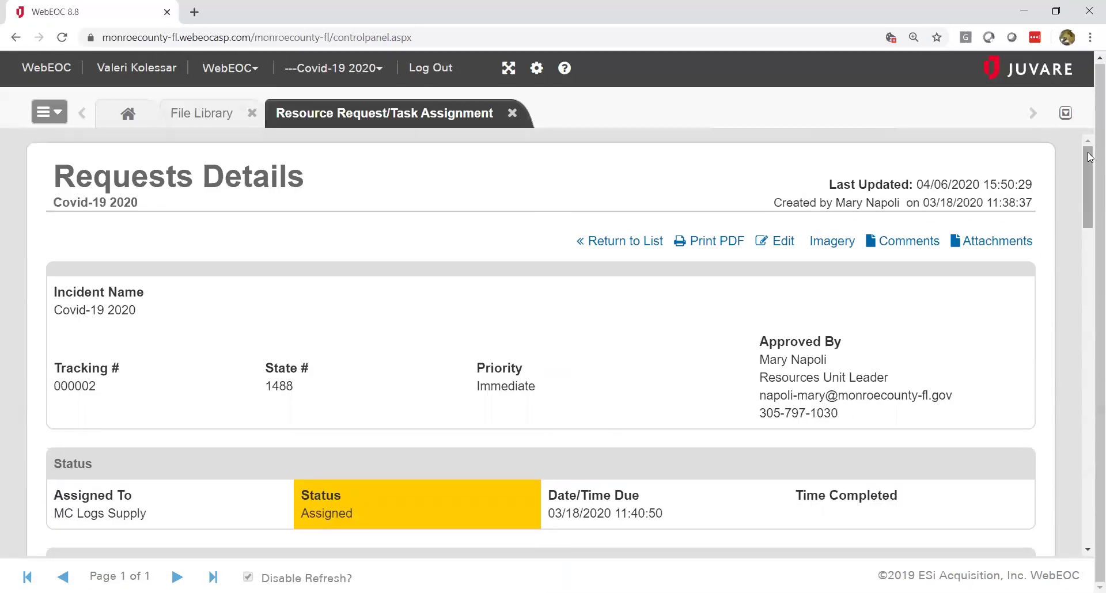
click(637, 242)
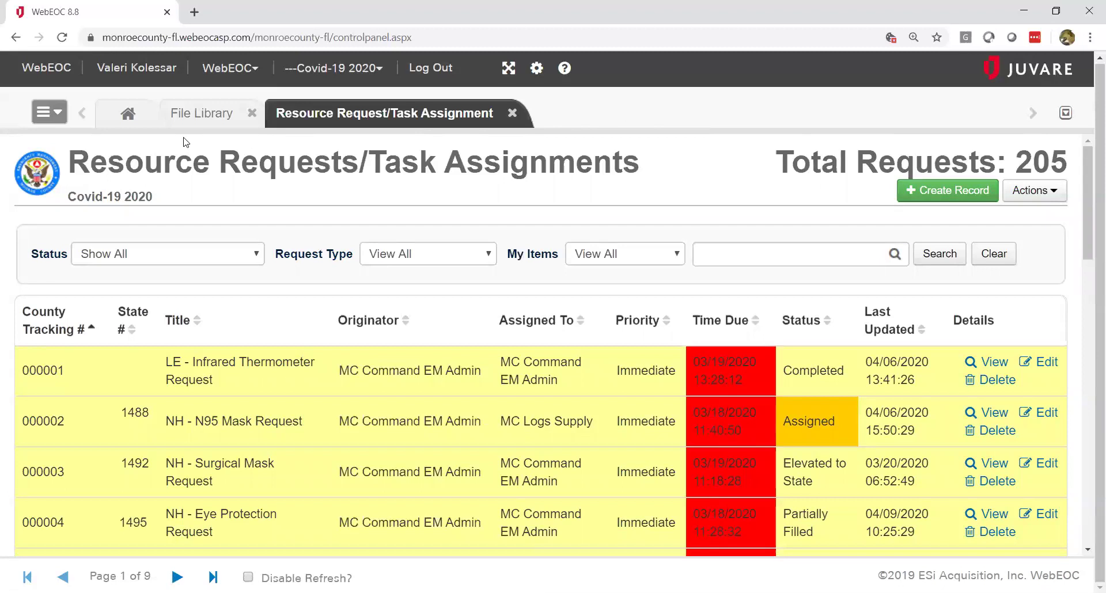
Step: Open the County Status board from the Boards menu in its own tab
click(61, 117)
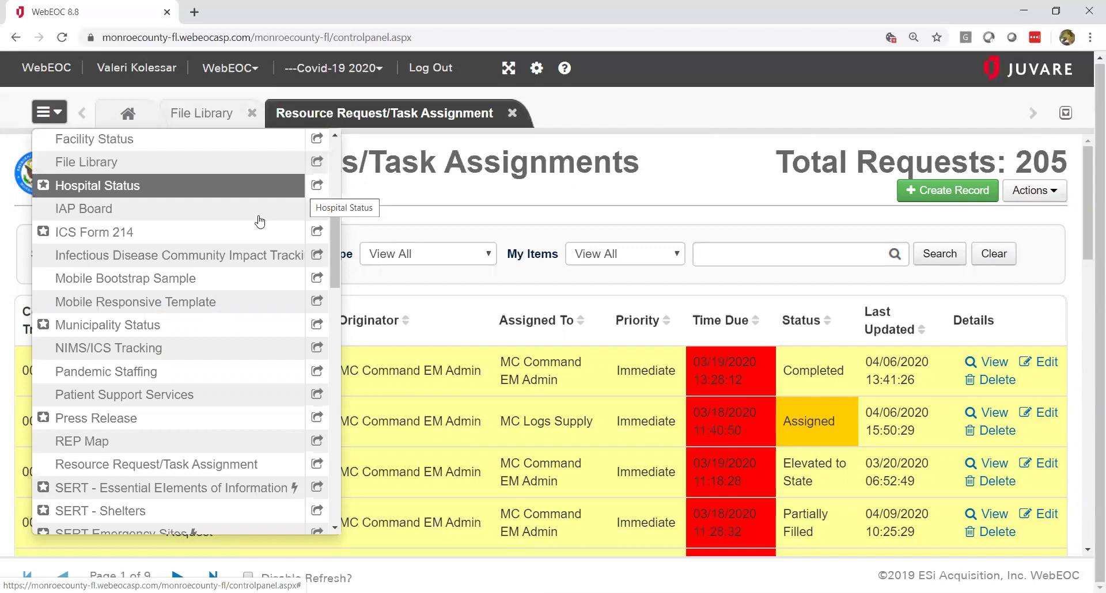
click(335, 147)
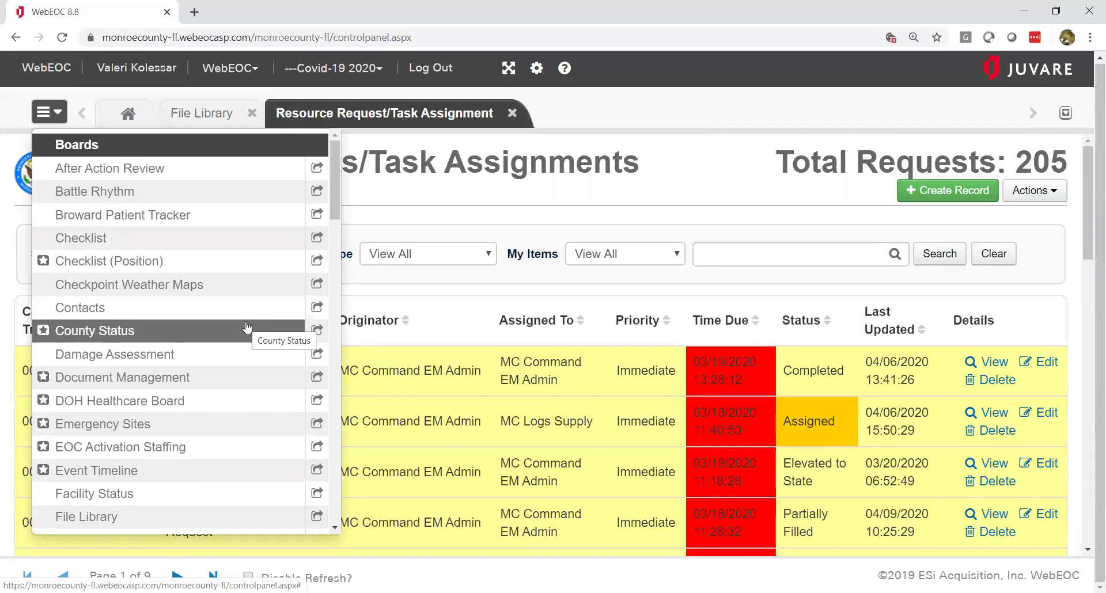
click(247, 327)
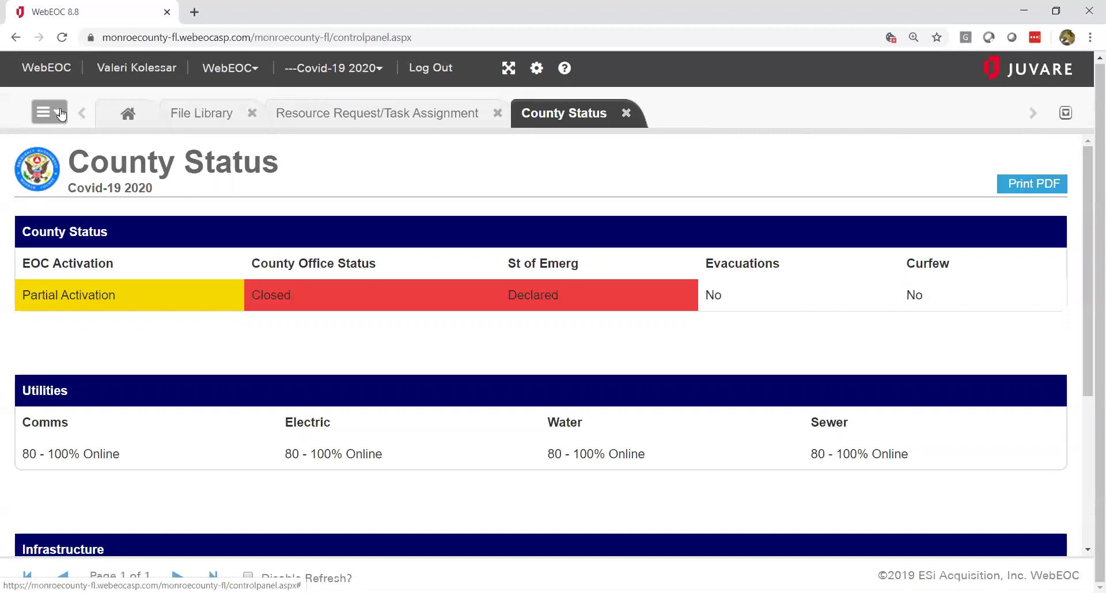
click(61, 115)
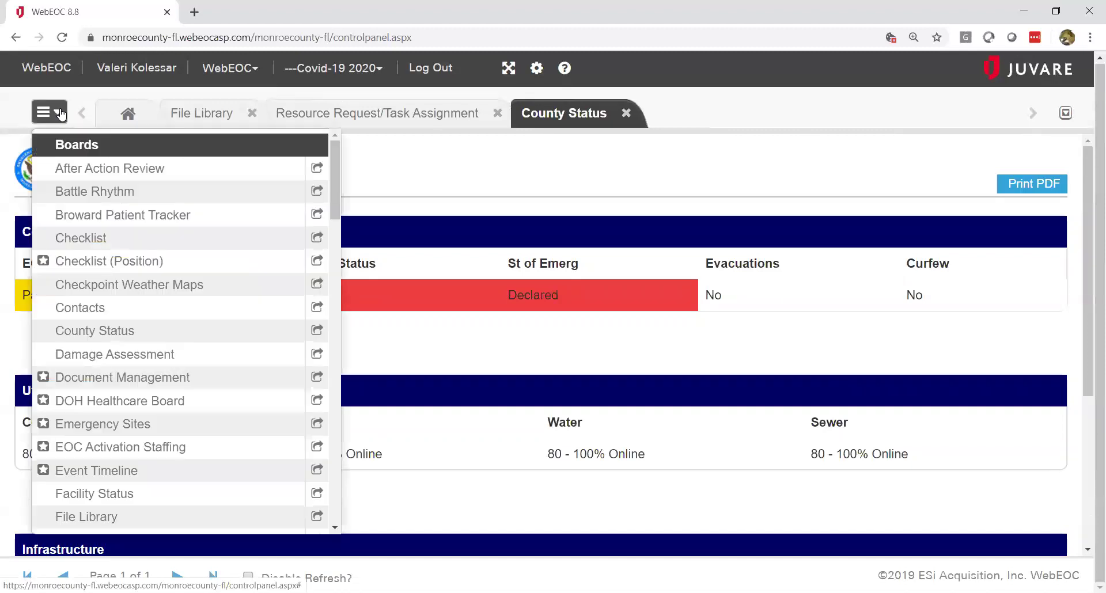
click(61, 112)
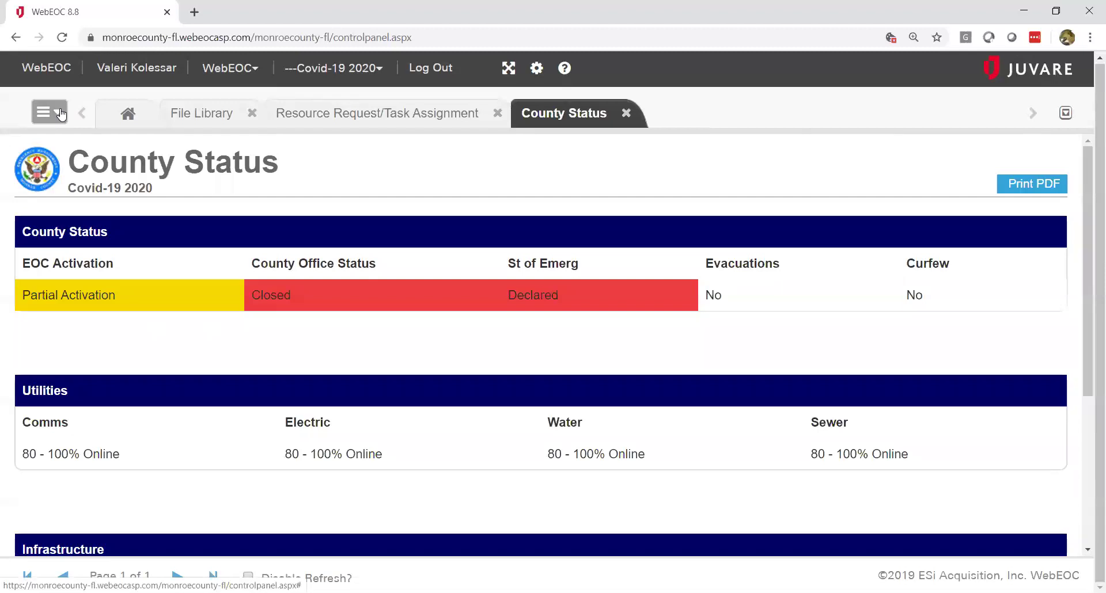
Step: Go back to the Home tab's Notifications page, leaving the board tabs open
click(128, 114)
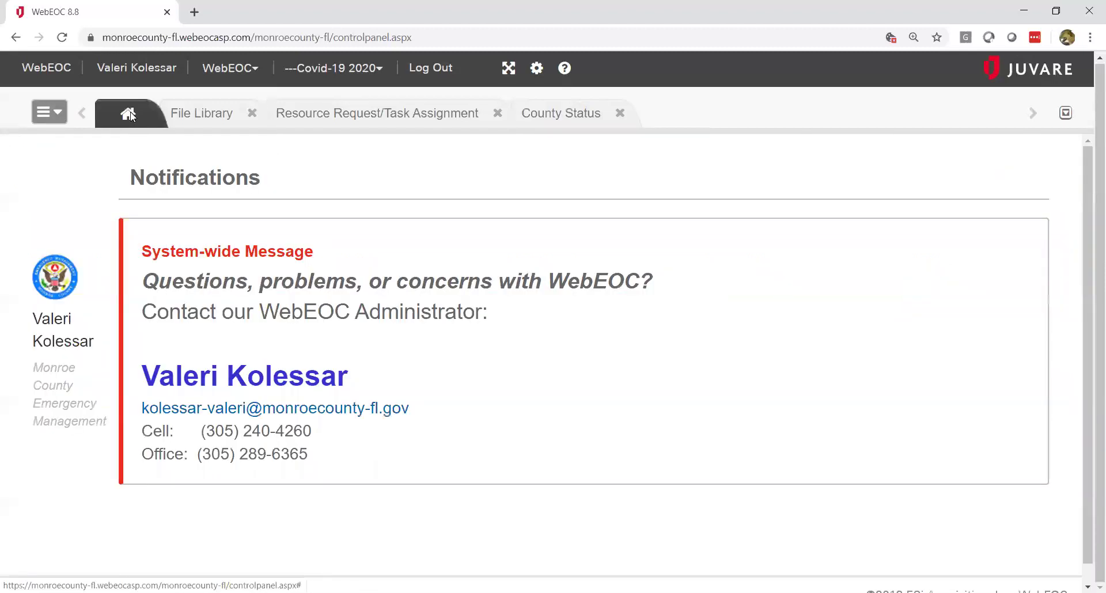